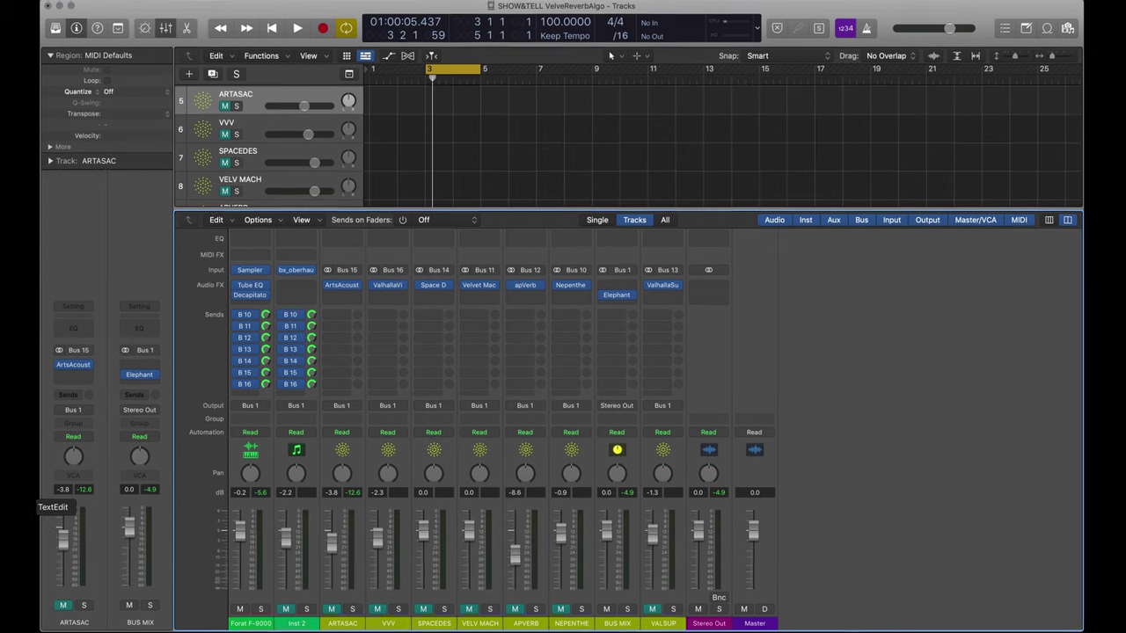
# Bring up the velvet reverbs PDF and highlight the room/early and tail/late reflections labels.
pyautogui.click(20, 528)
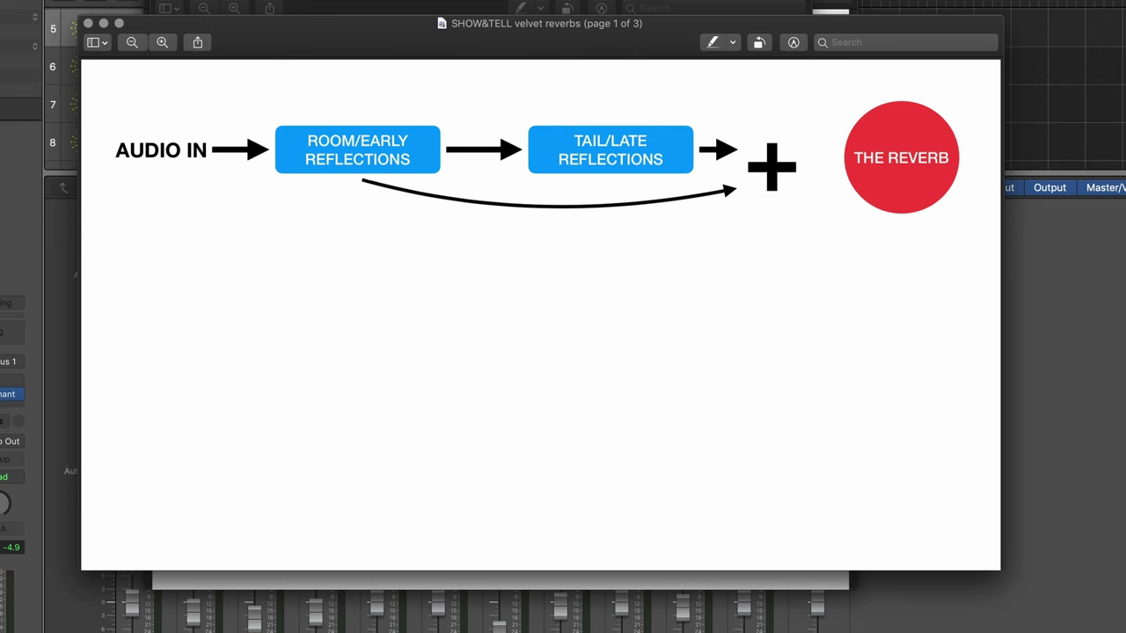
pyautogui.click(322, 141)
pyautogui.moveTo(323, 141); pyautogui.dragTo(422, 169)
pyautogui.click(405, 183)
pyautogui.click(425, 171)
# Advance to page 2 of the PDF, showing the impulse response convolution row.
pyautogui.press('Down')
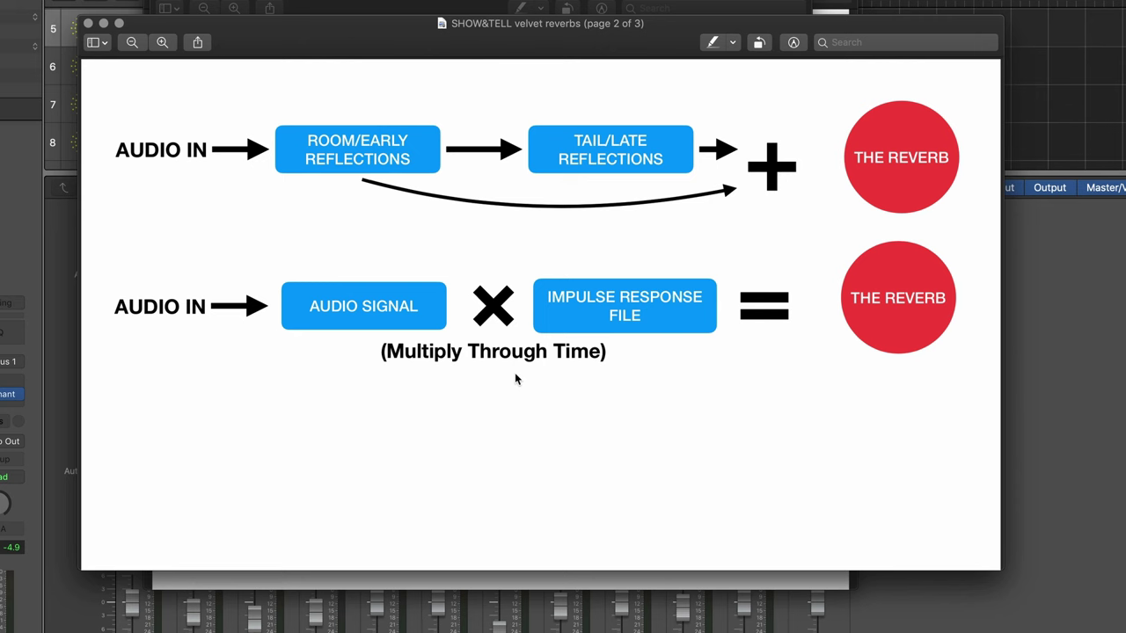
# Advance to page 3 and highlight the VELVET NOISE SHAPE label.
pyautogui.press('Down')
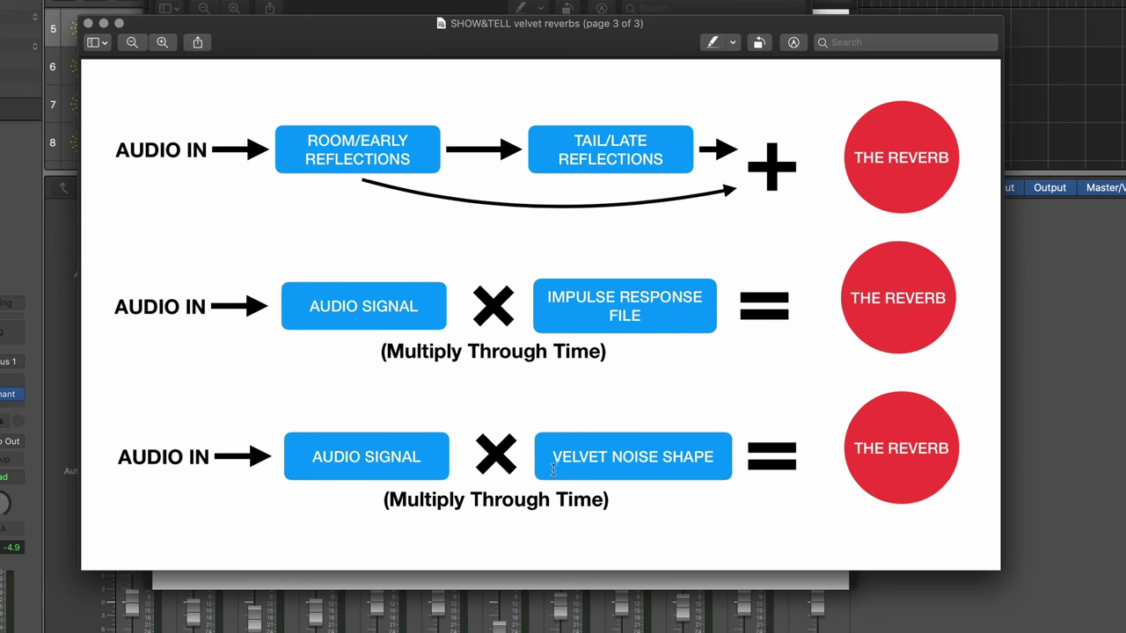
pyautogui.moveTo(549, 457); pyautogui.dragTo(710, 455)
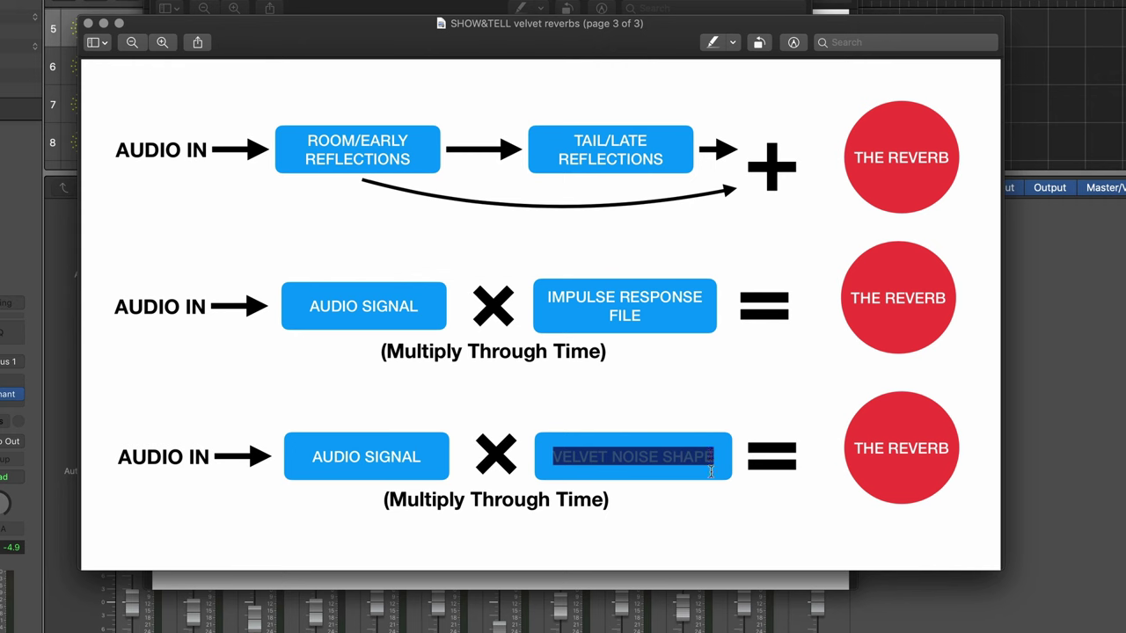
# Highlight the IMPULSE RESPONSE FILE and VELVET NOISE SHAPE labels in turn, clearing each selection.
pyautogui.click(710, 496)
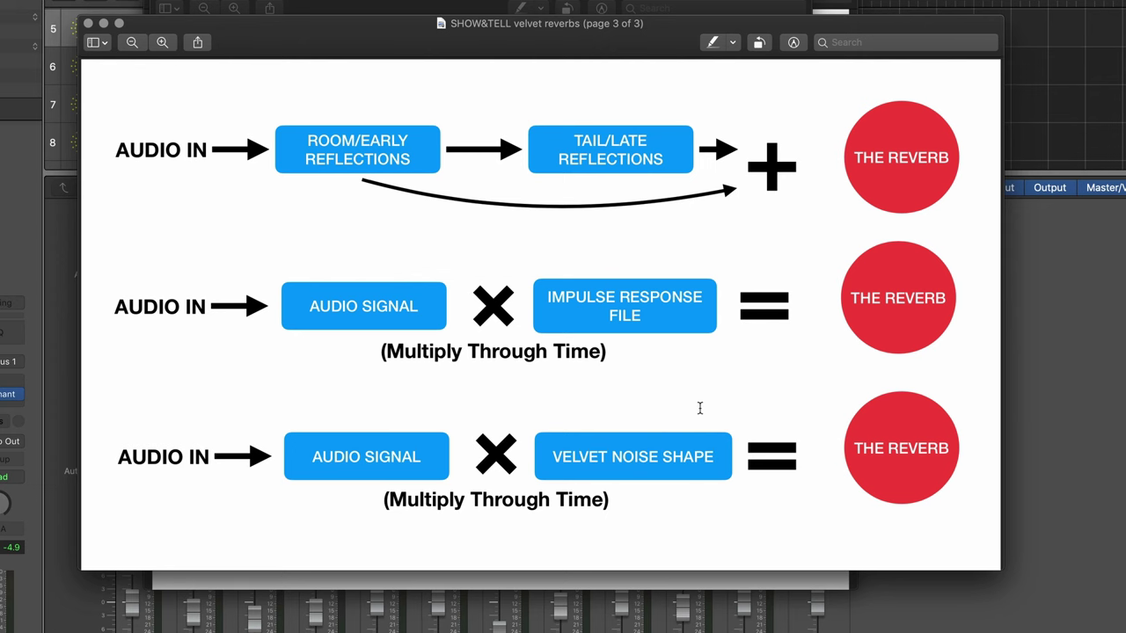
pyautogui.moveTo(644, 316); pyautogui.dragTo(539, 297)
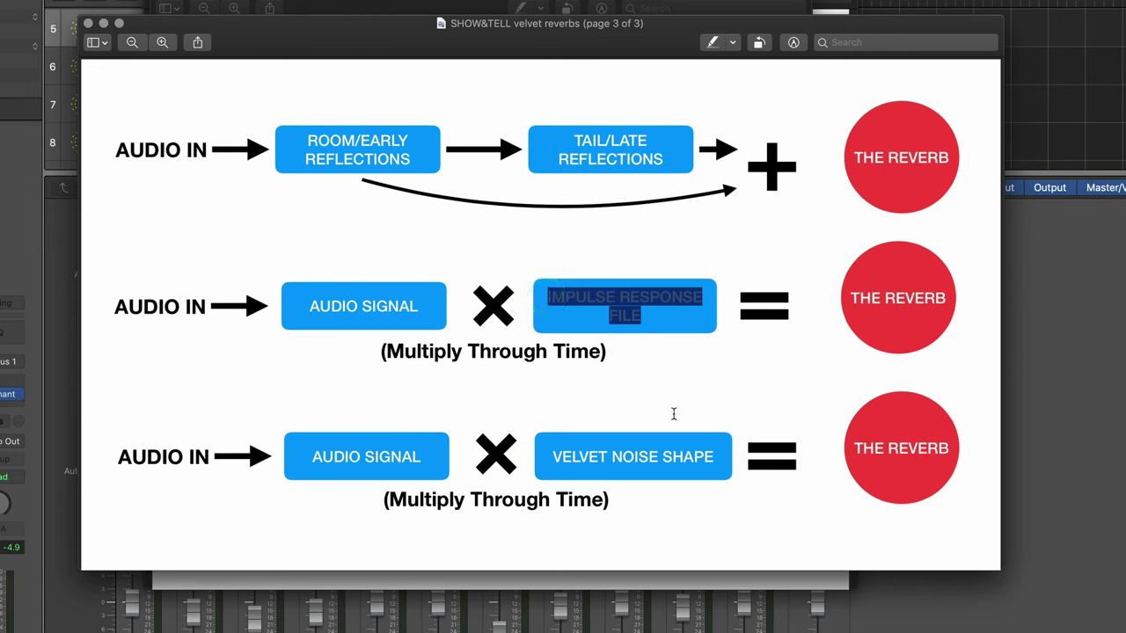
pyautogui.click(658, 386)
pyautogui.moveTo(555, 459); pyautogui.dragTo(711, 458)
pyautogui.click(697, 508)
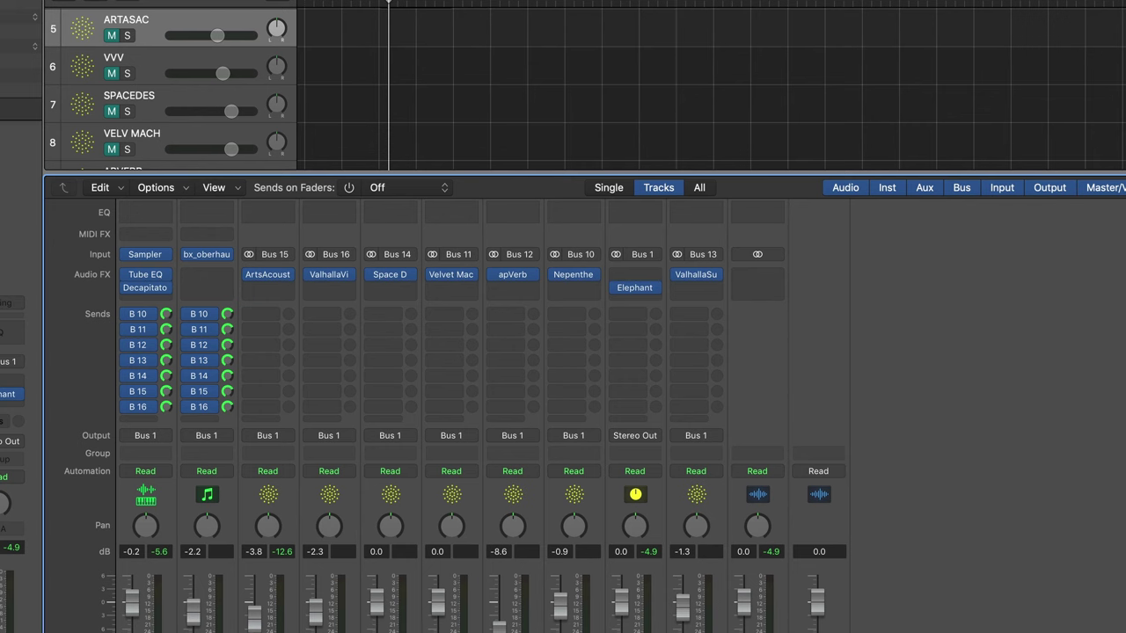
# Mute the ARTASAC track, reposition the ArtsAcoustic Reverb window, and shorten decay to 0.204s.
pyautogui.hotkey('ctrl', 'm')
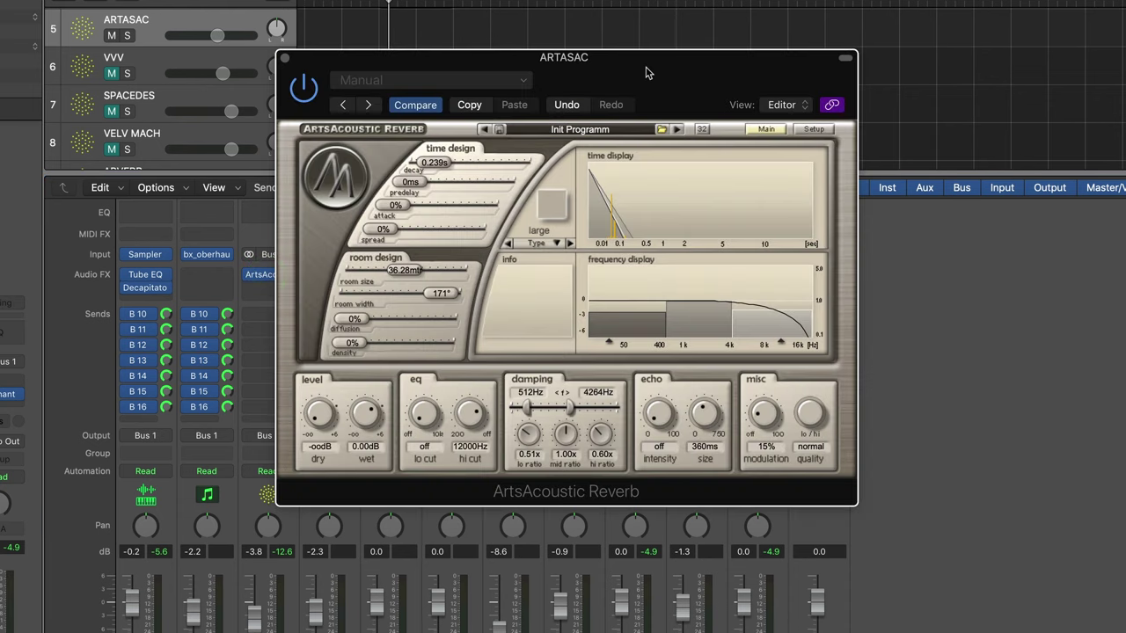
pyautogui.moveTo(646, 72); pyautogui.dragTo(687, 49)
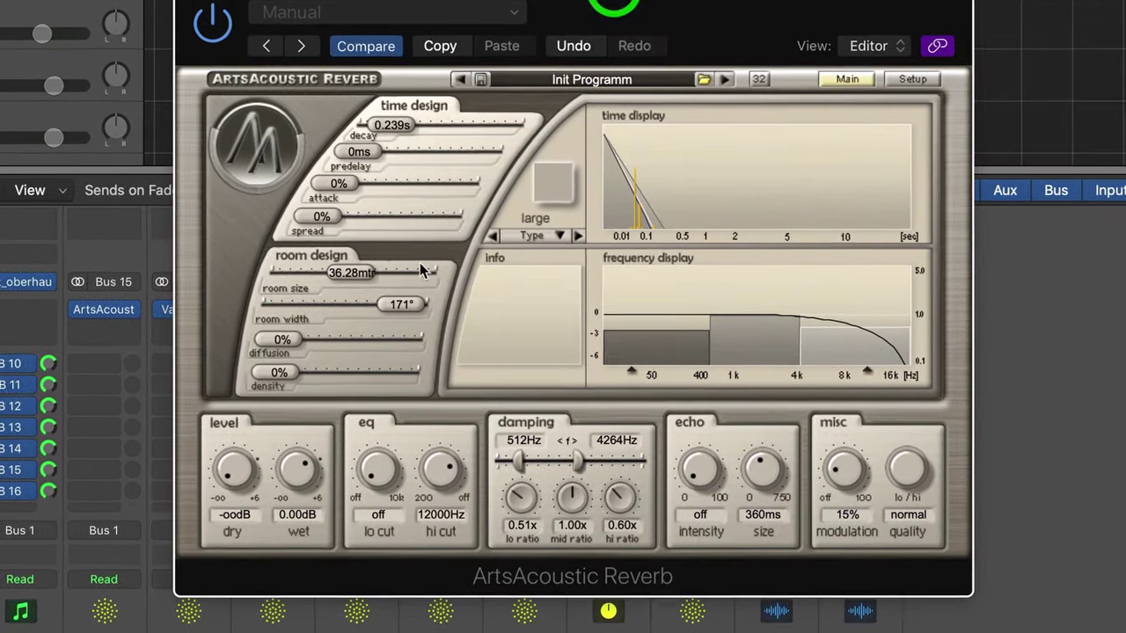
pyautogui.moveTo(282, 338)
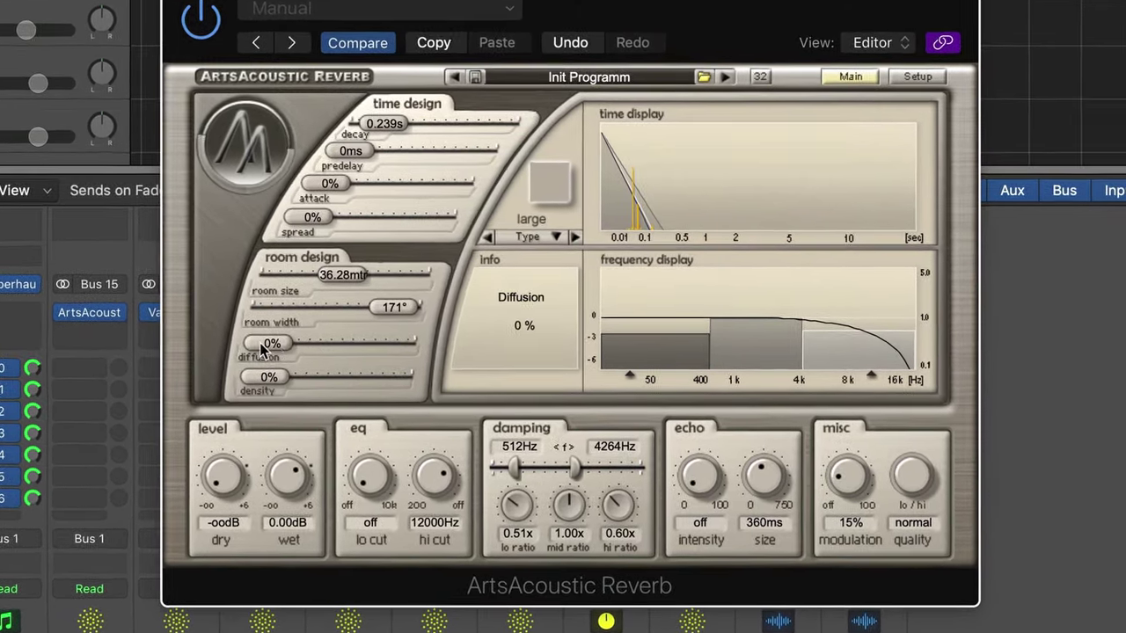
pyautogui.moveTo(382, 123); pyautogui.dragTo(360, 127)
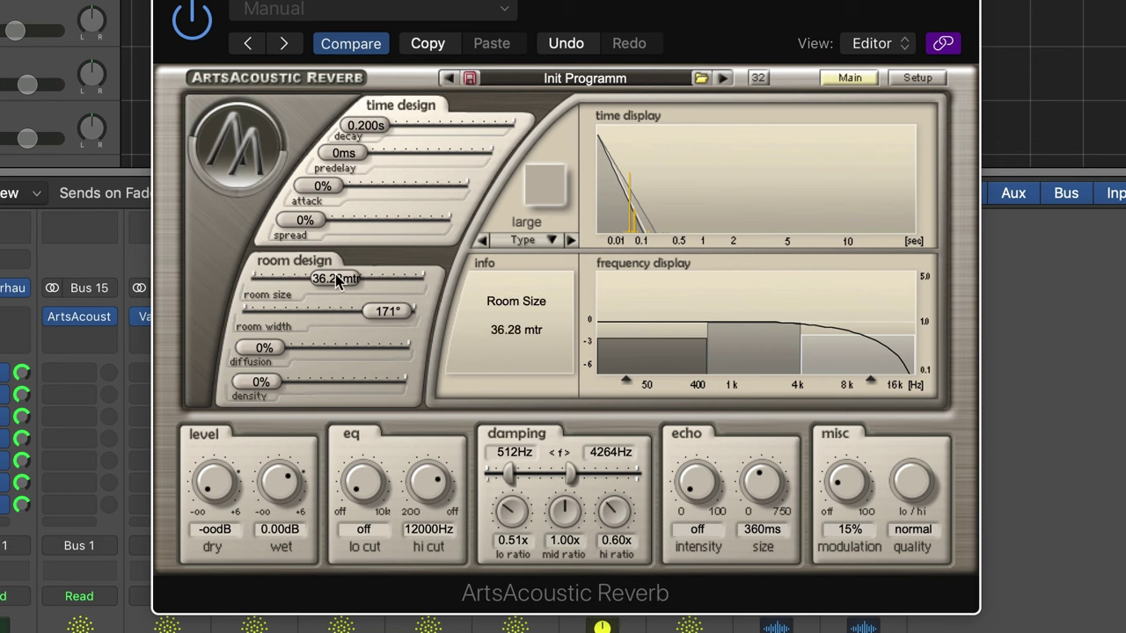
# Sweep the room size down and up, settling at 5.85 mtr.
pyautogui.moveTo(335, 278); pyautogui.dragTo(292, 282)
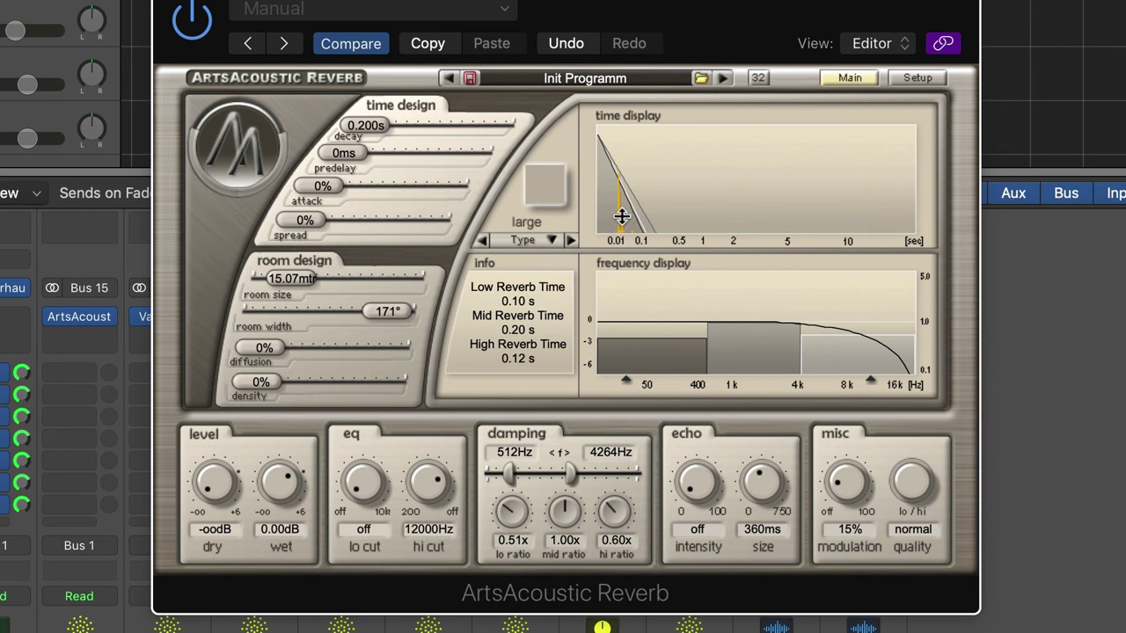
pyautogui.moveTo(293, 289); pyautogui.dragTo(396, 283)
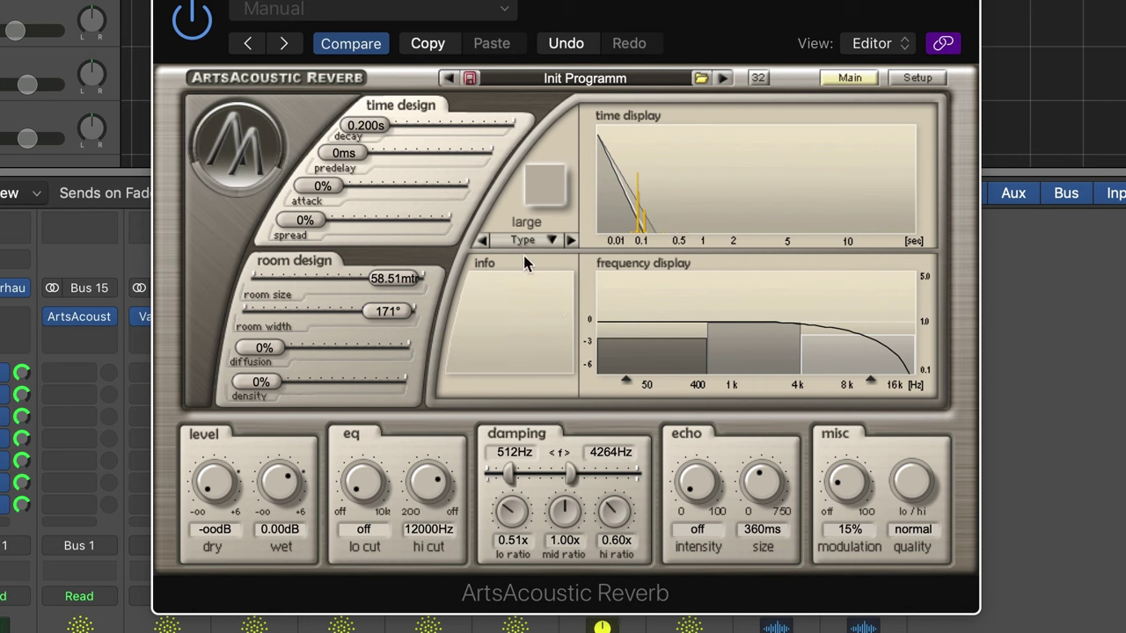
pyautogui.moveTo(380, 283)
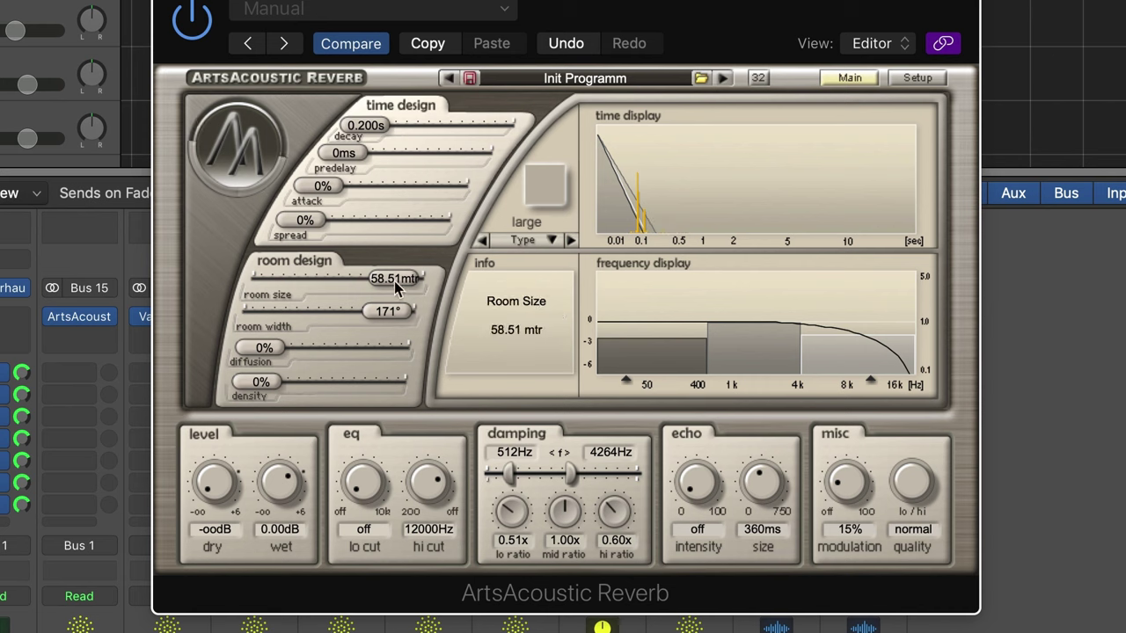
pyautogui.moveTo(394, 281); pyautogui.dragTo(363, 278)
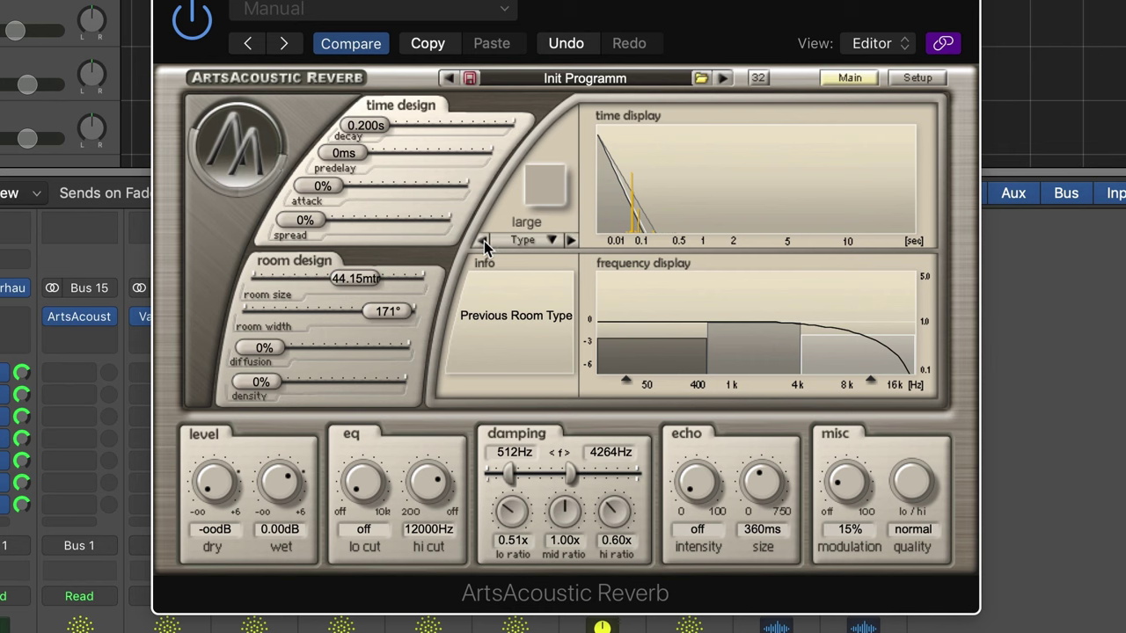
# Switch the reverb type to smooth, set room width to 180°, and nudge diffusion.
pyautogui.click(483, 241)
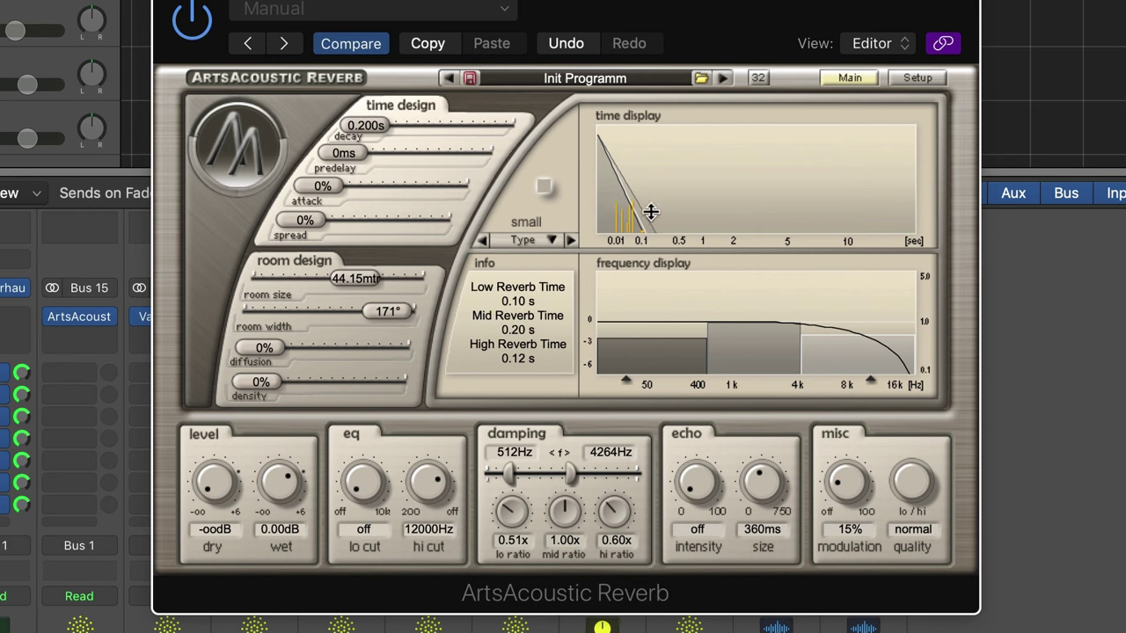
pyautogui.click(483, 244)
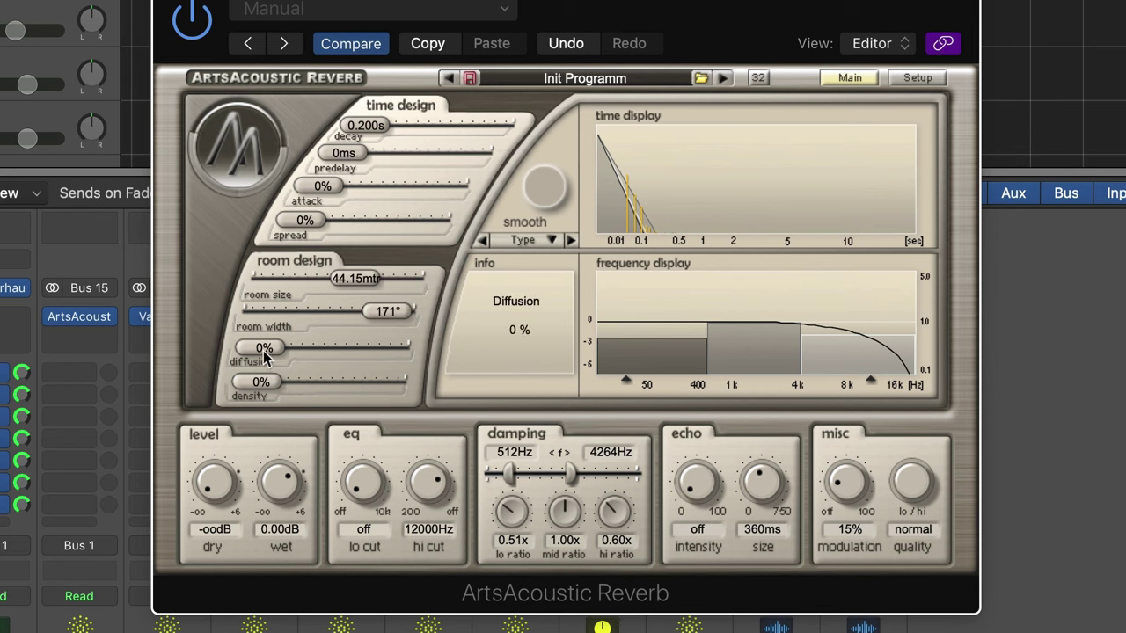
pyautogui.moveTo(387, 311); pyautogui.dragTo(270, 318)
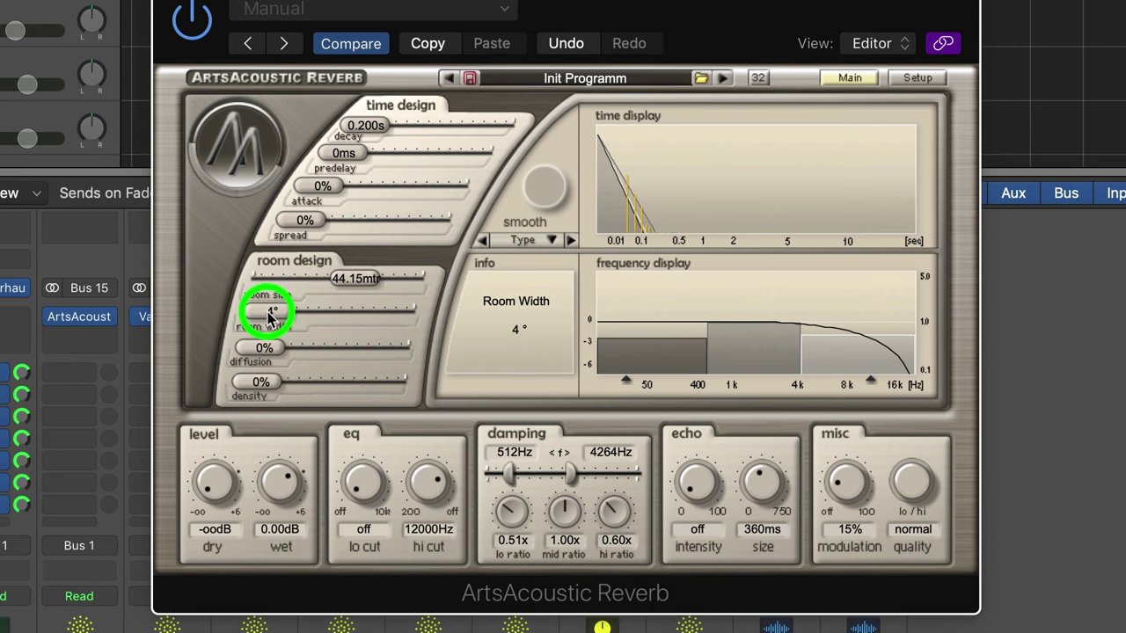
pyautogui.moveTo(270, 319); pyautogui.dragTo(396, 318)
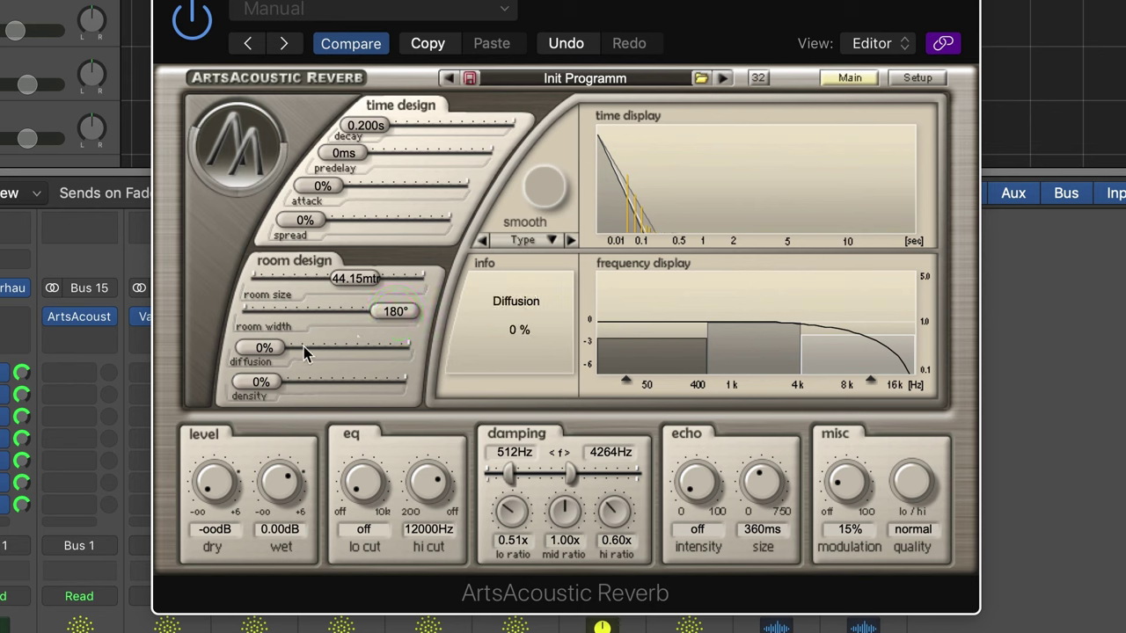
pyautogui.moveTo(263, 346); pyautogui.dragTo(262, 349)
# Return diffusion to 0%, enlarge room size to 62.00 mtr, and step the type through to dense.
pyautogui.click(259, 349)
pyautogui.moveTo(353, 283); pyautogui.dragTo(387, 283)
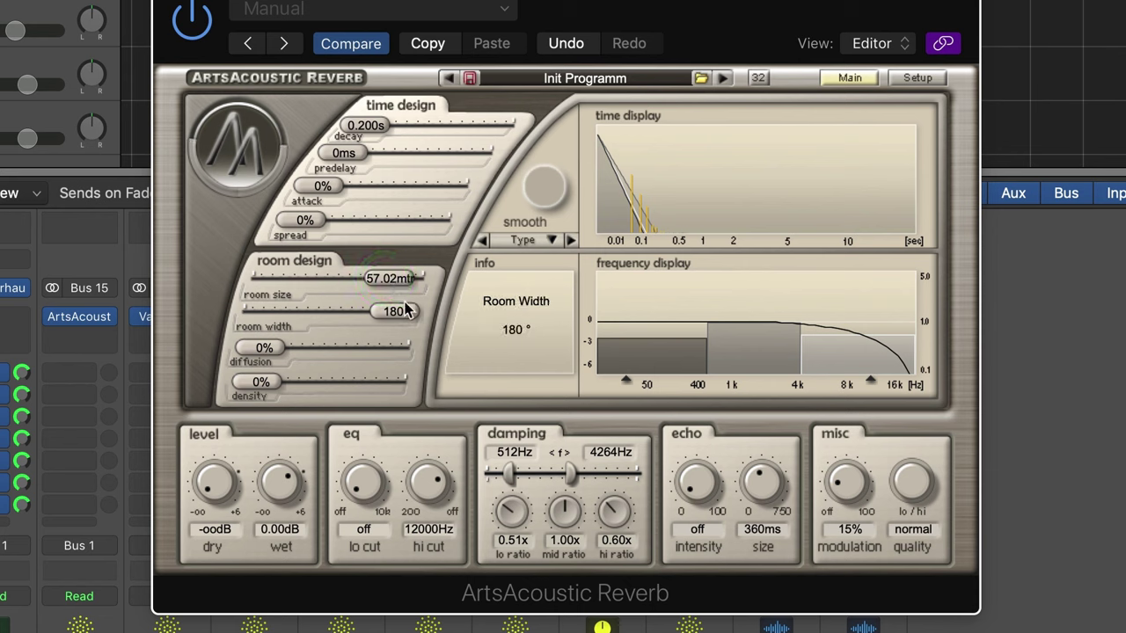
pyautogui.click(483, 241)
pyautogui.click(483, 241)
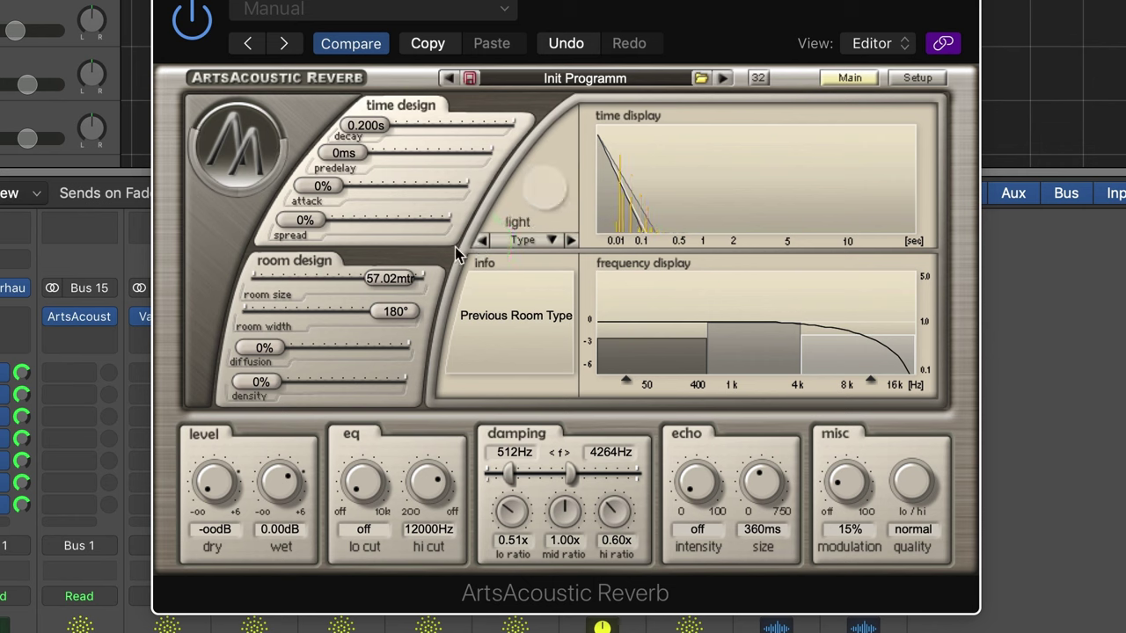
pyautogui.moveTo(390, 278); pyautogui.dragTo(409, 277)
pyautogui.click(485, 244)
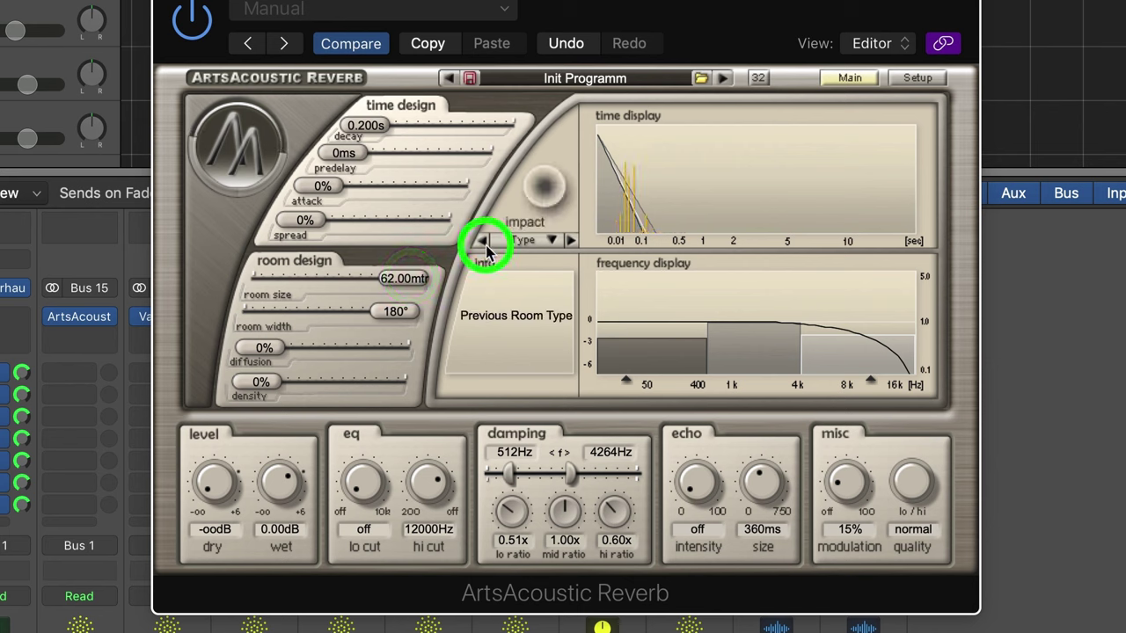
pyautogui.click(484, 244)
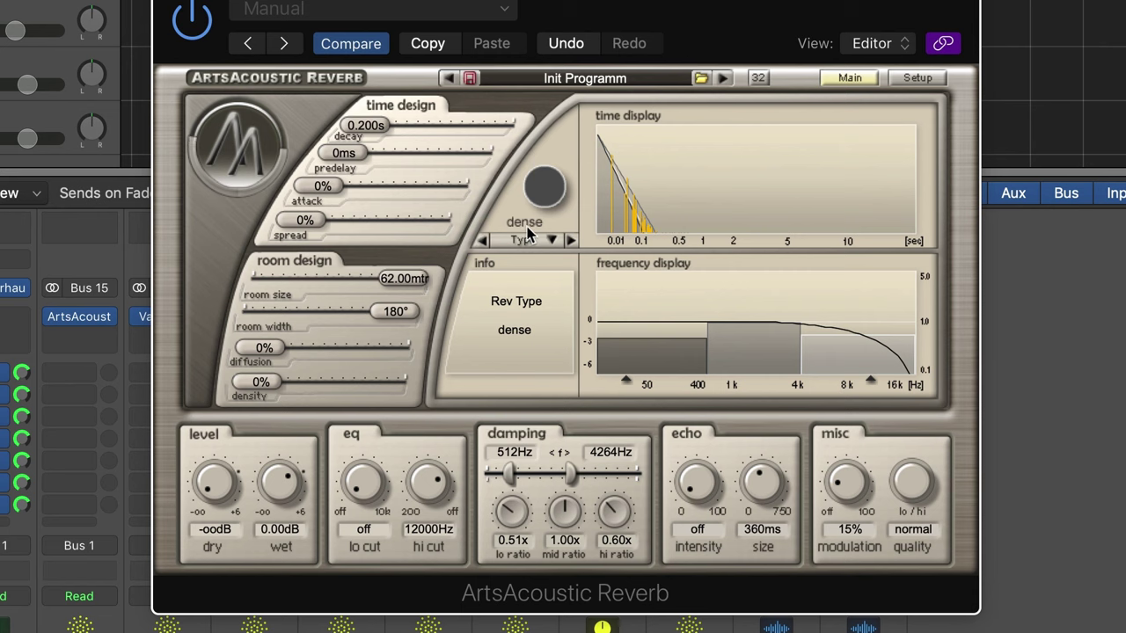
# Tweak room size, then sweep diffusion to 15%, down to 0%, and up to 100%.
pyautogui.moveTo(388, 276)
pyautogui.mouseDown()
pyautogui.moveTo(359, 281)
pyautogui.moveTo(406, 279)
pyautogui.mouseUp()
pyautogui.moveTo(259, 349); pyautogui.dragTo(370, 353)
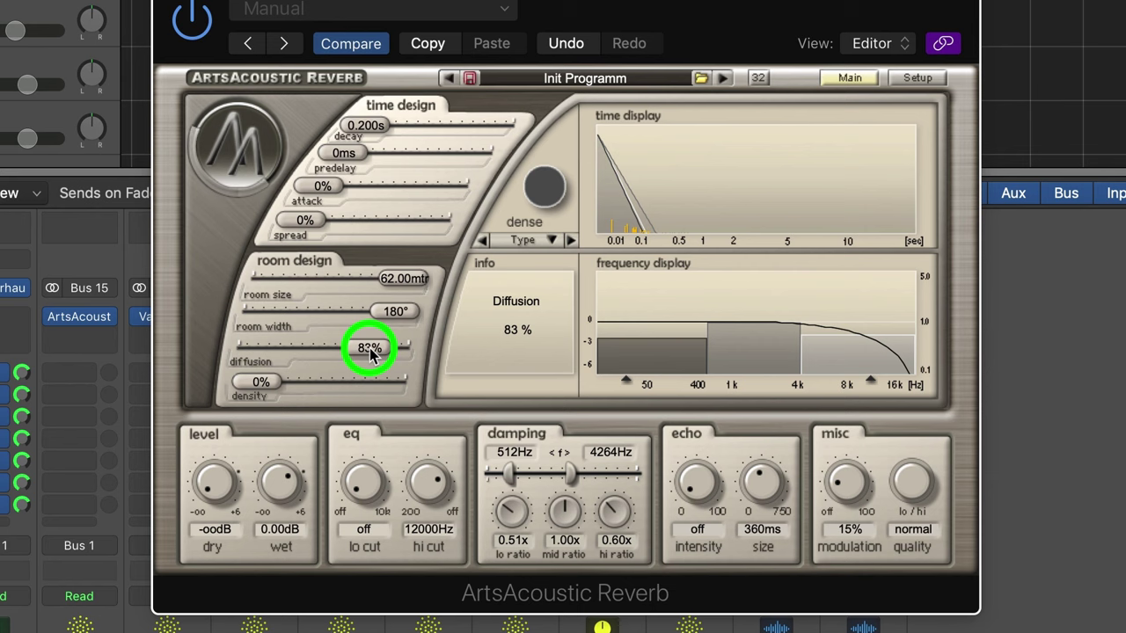
pyautogui.moveTo(371, 352); pyautogui.dragTo(260, 352)
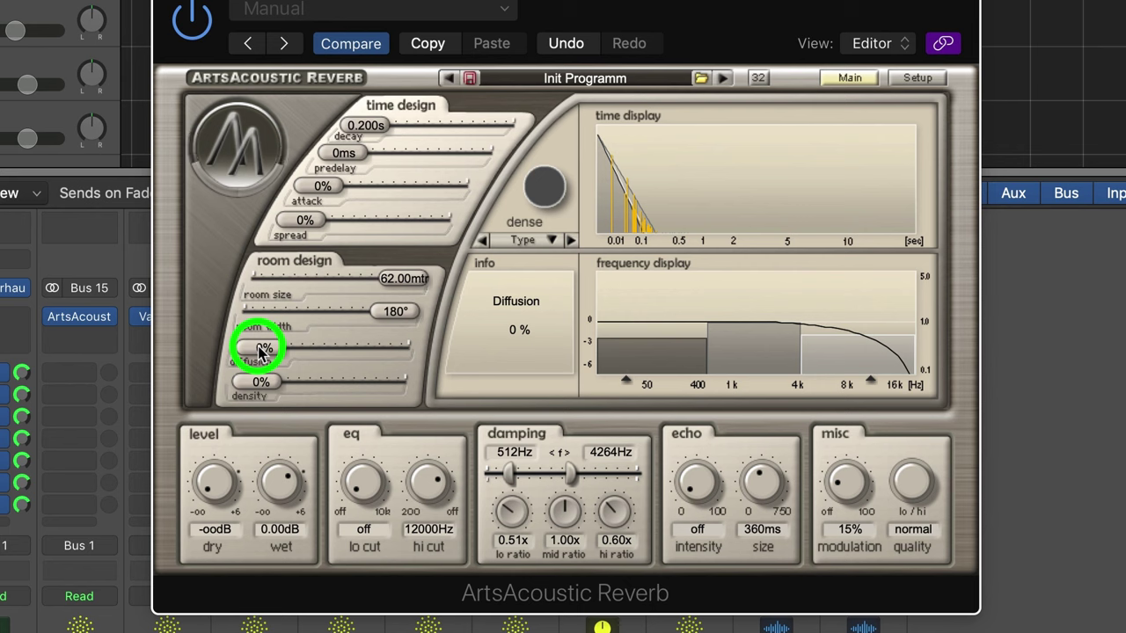
pyautogui.moveTo(262, 352)
pyautogui.mouseDown()
pyautogui.moveTo(405, 350)
pyautogui.moveTo(262, 350)
pyautogui.mouseUp()
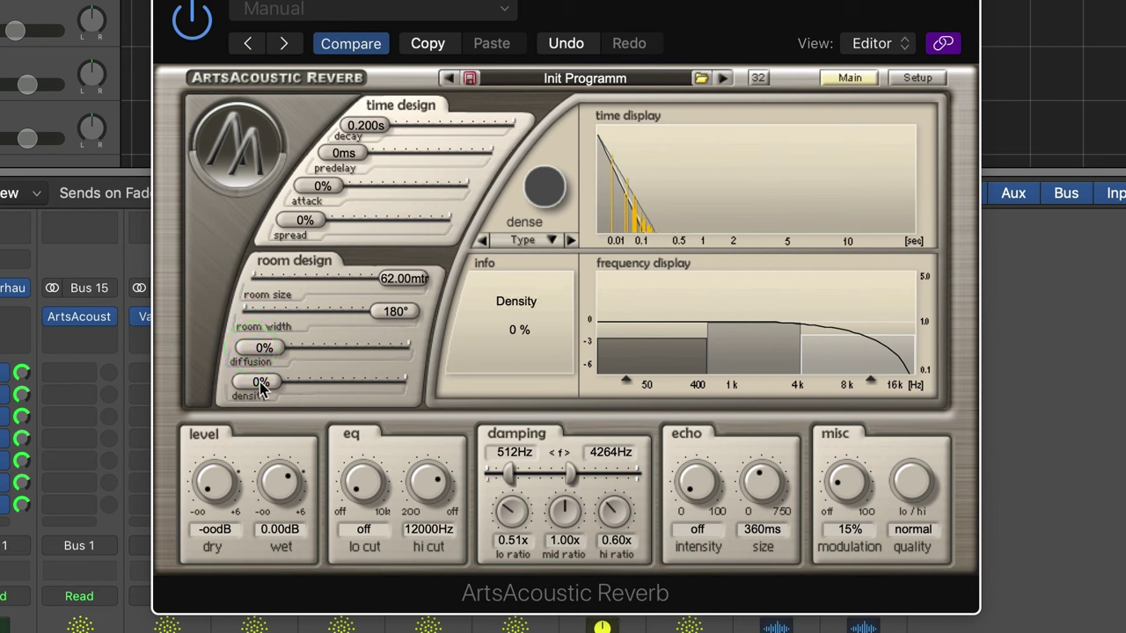
# Sweep density up to about 74% and back, set it near 18%, and lengthen decay.
pyautogui.moveTo(259, 382)
pyautogui.mouseDown()
pyautogui.moveTo(328, 391)
pyautogui.moveTo(244, 387)
pyautogui.mouseUp()
pyautogui.moveTo(264, 389); pyautogui.dragTo(347, 391)
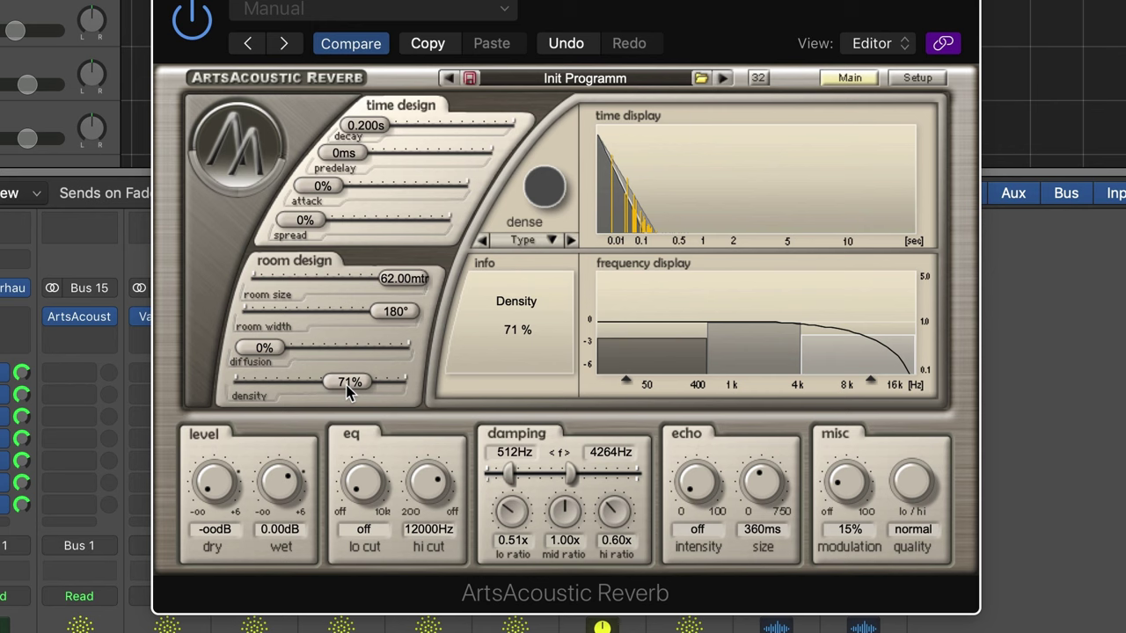
pyautogui.moveTo(348, 394); pyautogui.dragTo(290, 350)
pyautogui.moveTo(269, 387)
pyautogui.mouseDown()
pyautogui.moveTo(293, 384)
pyautogui.moveTo(283, 381)
pyautogui.mouseUp()
pyautogui.moveTo(358, 133); pyautogui.dragTo(415, 129)
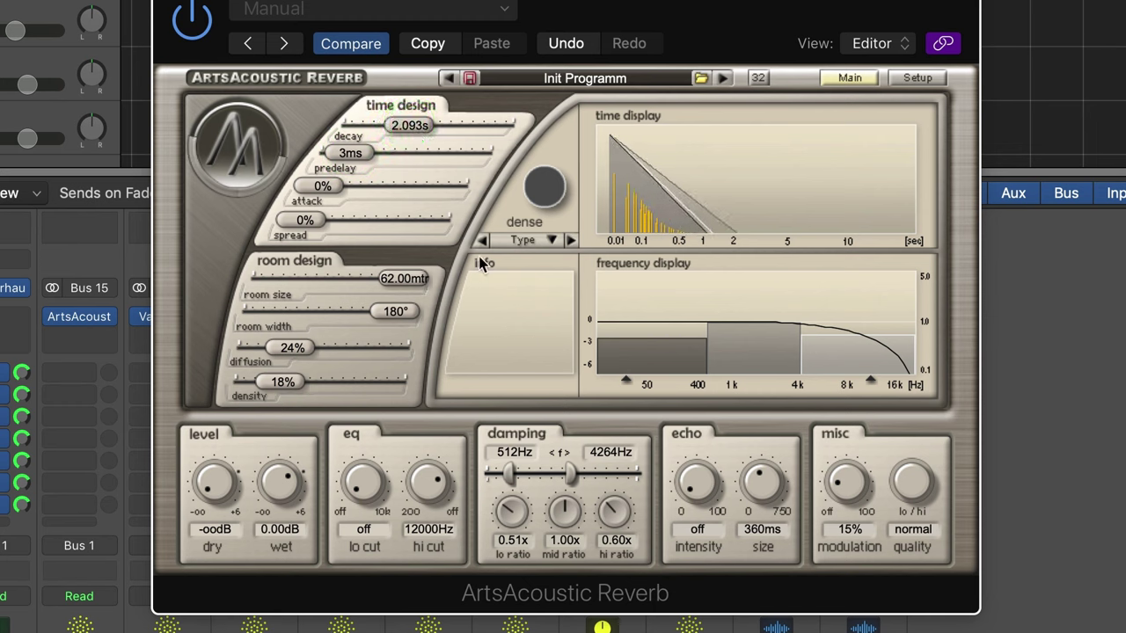
# Try diffusion at 64% and 53% with density at 44%, then zero both and shorten decay to 0.399s.
pyautogui.moveTo(290, 347); pyautogui.dragTo(343, 357)
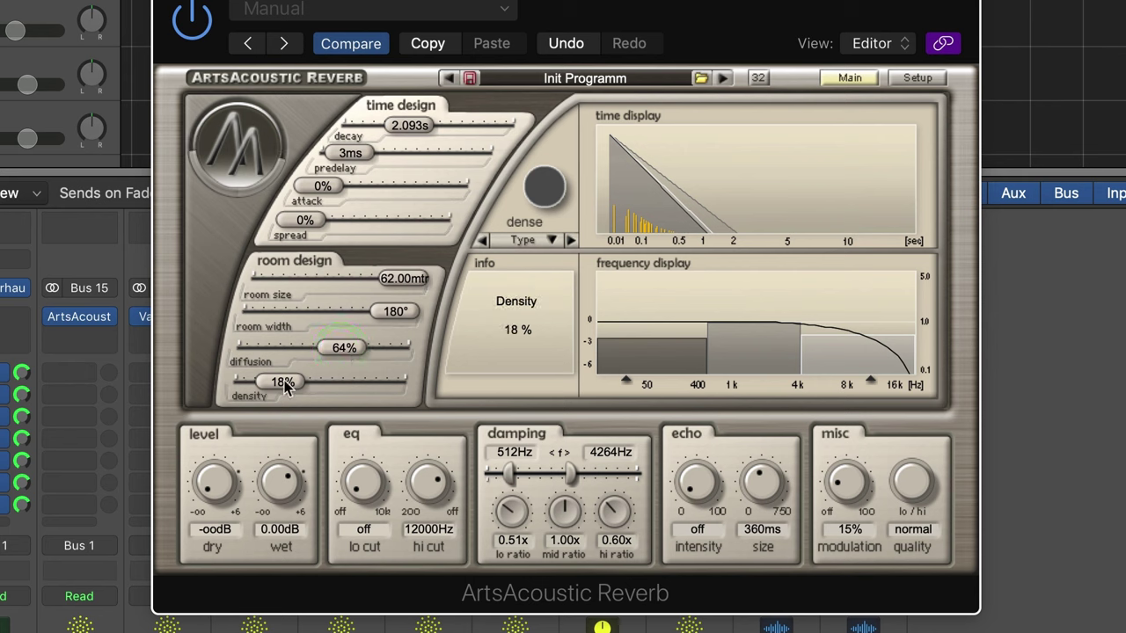
pyautogui.moveTo(278, 383); pyautogui.dragTo(321, 388)
pyautogui.moveTo(339, 350); pyautogui.dragTo(330, 348)
pyautogui.moveTo(325, 387); pyautogui.dragTo(317, 384)
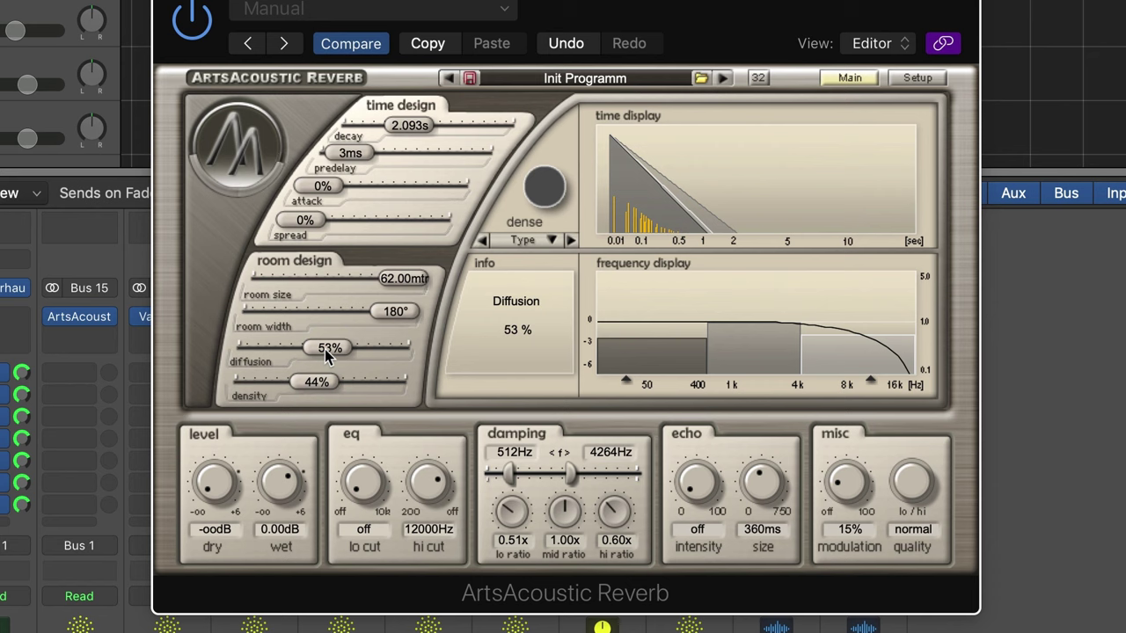
pyautogui.moveTo(327, 349); pyautogui.dragTo(254, 350)
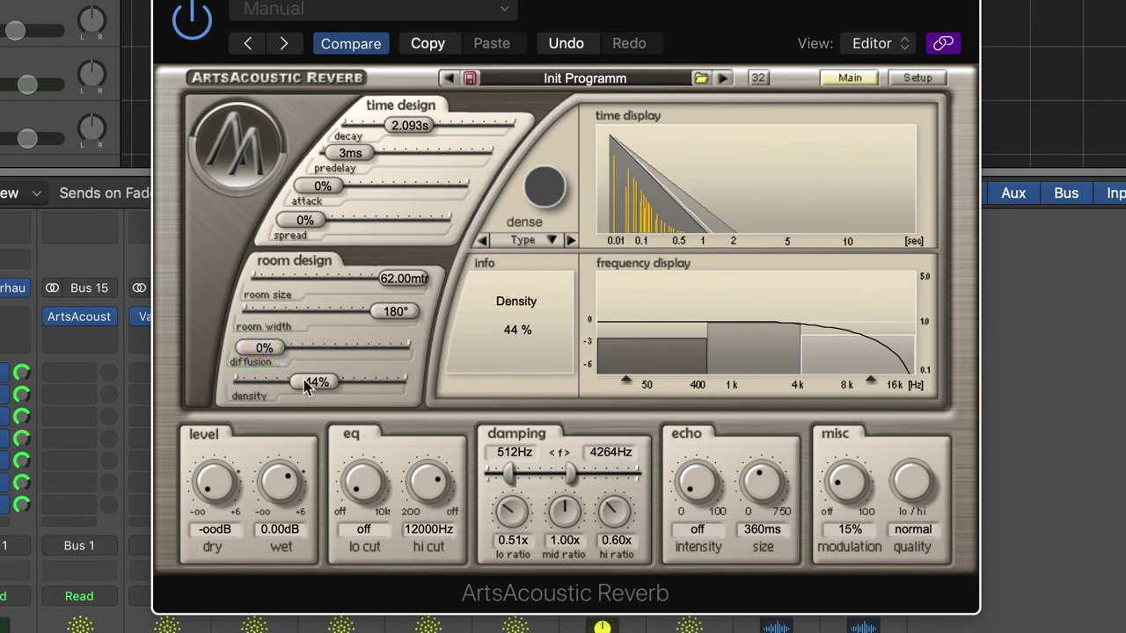
pyautogui.moveTo(310, 381); pyautogui.dragTo(239, 383)
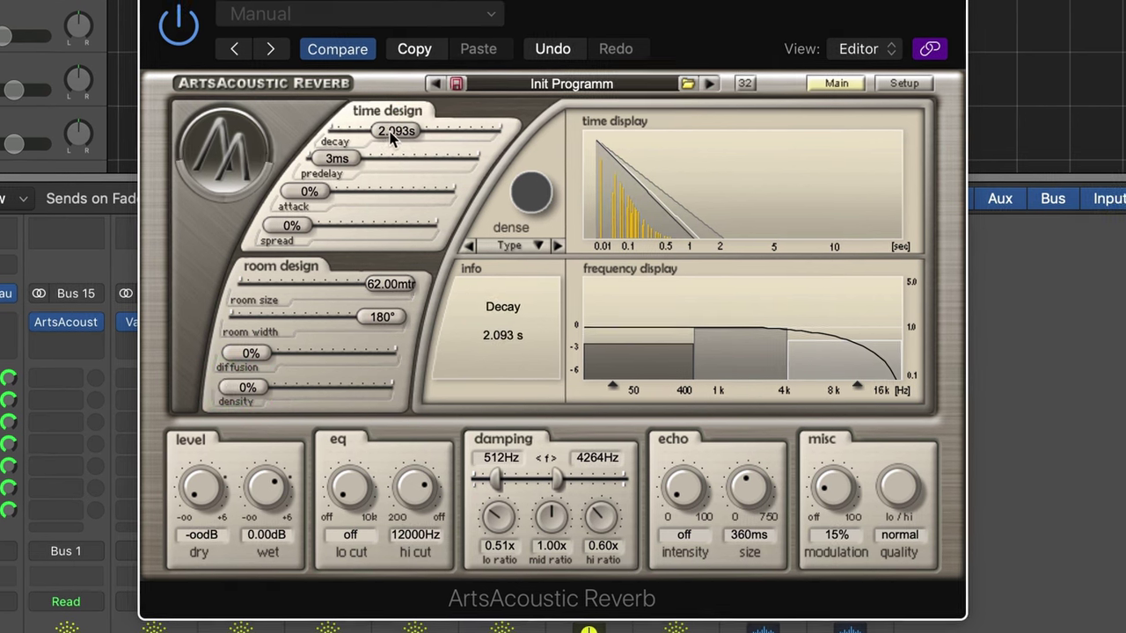
pyautogui.moveTo(393, 139); pyautogui.dragTo(372, 133)
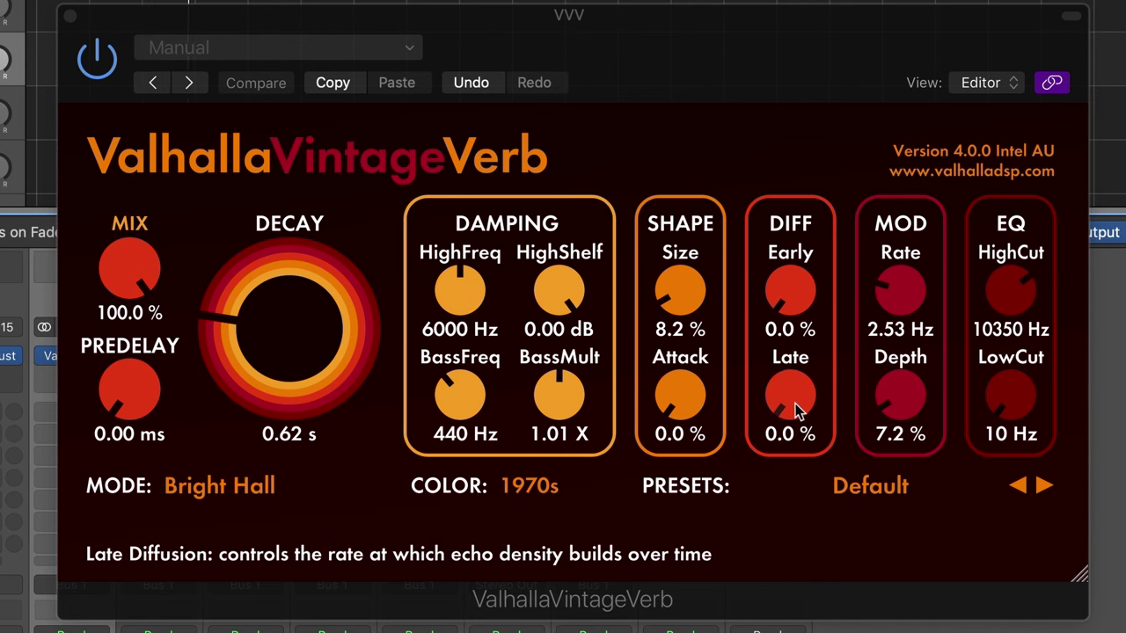
# Sweep ValhallaVintageVerb's Late diffusion up to 100% and back to 0%.
pyautogui.moveTo(796, 405); pyautogui.dragTo(792, 94)
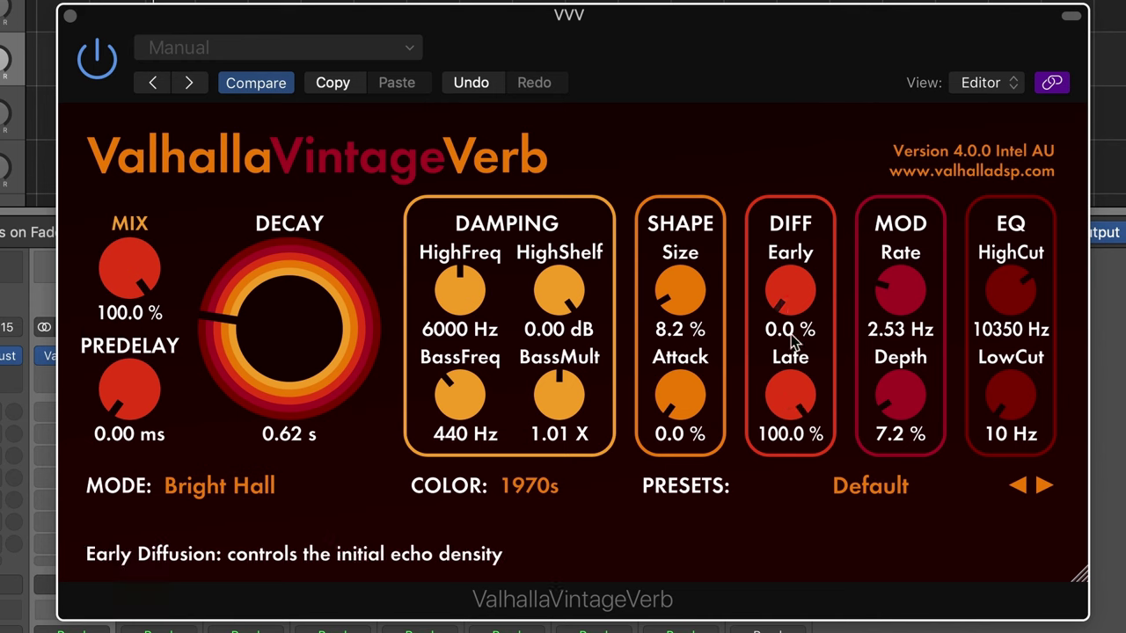
pyautogui.moveTo(794, 397); pyautogui.dragTo(795, 629)
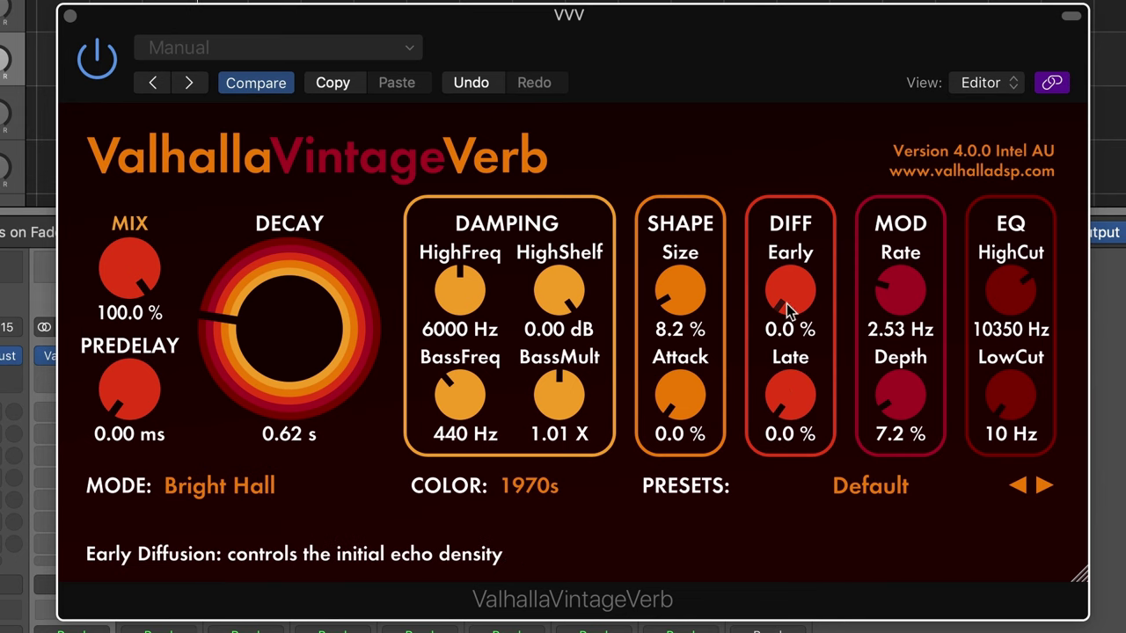
pyautogui.click(789, 403)
# Work Early diffusion up and down to end at 81.8%, leaving Late diffusion at 4.2%.
pyautogui.moveTo(788, 304); pyautogui.dragTo(779, 204)
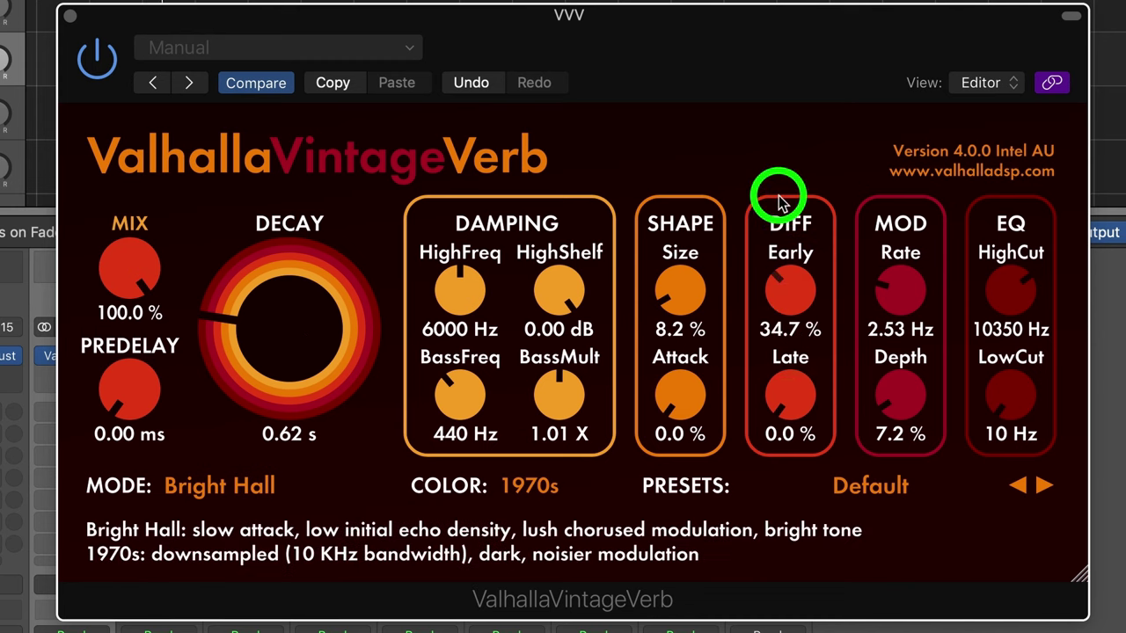
pyautogui.moveTo(789, 310); pyautogui.dragTo(790, 243)
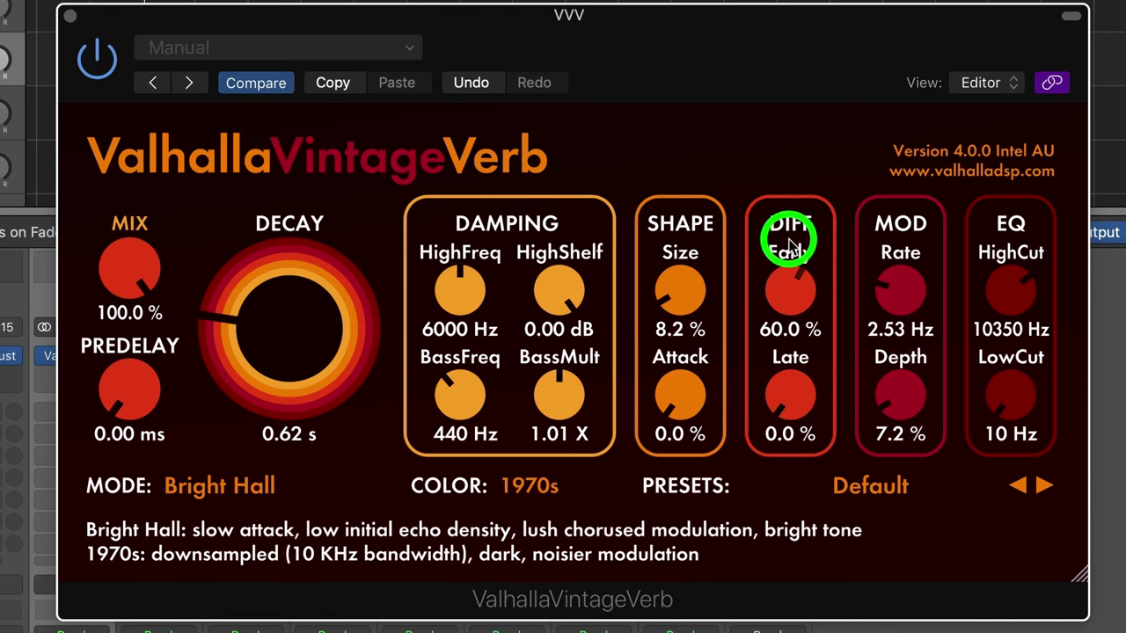
pyautogui.moveTo(779, 287); pyautogui.dragTo(790, 401)
pyautogui.moveTo(793, 288); pyautogui.dragTo(790, 248)
pyautogui.moveTo(789, 283); pyautogui.dragTo(779, 257)
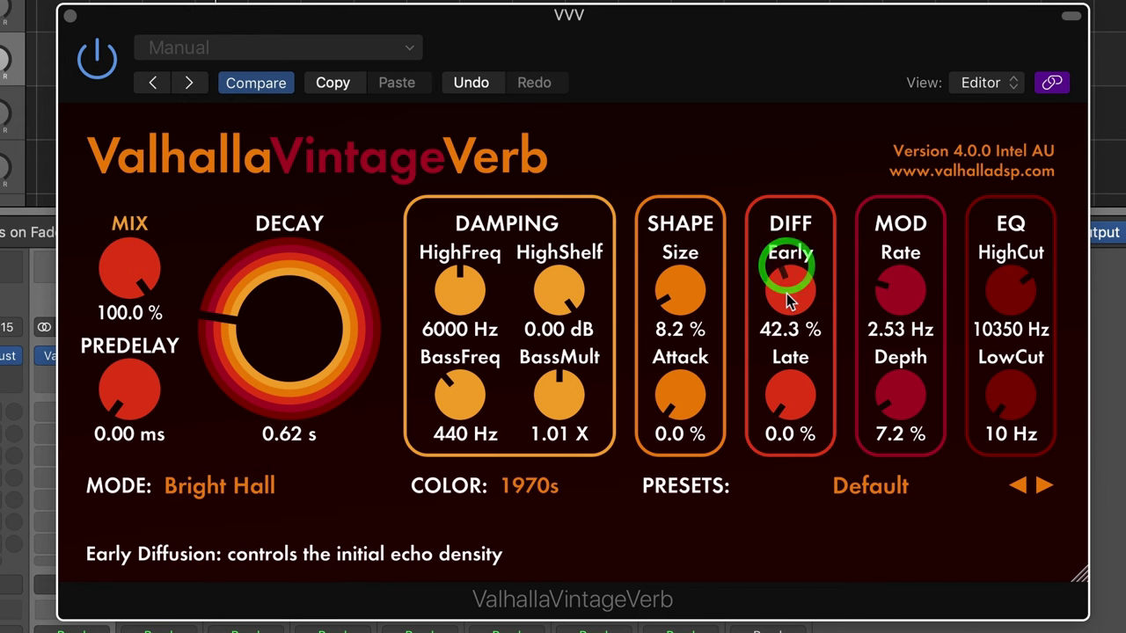
pyautogui.moveTo(795, 304); pyautogui.dragTo(780, 248)
pyautogui.moveTo(790, 397)
pyautogui.mouseDown()
pyautogui.moveTo(786, 281)
pyautogui.moveTo(789, 328)
pyautogui.mouseUp()
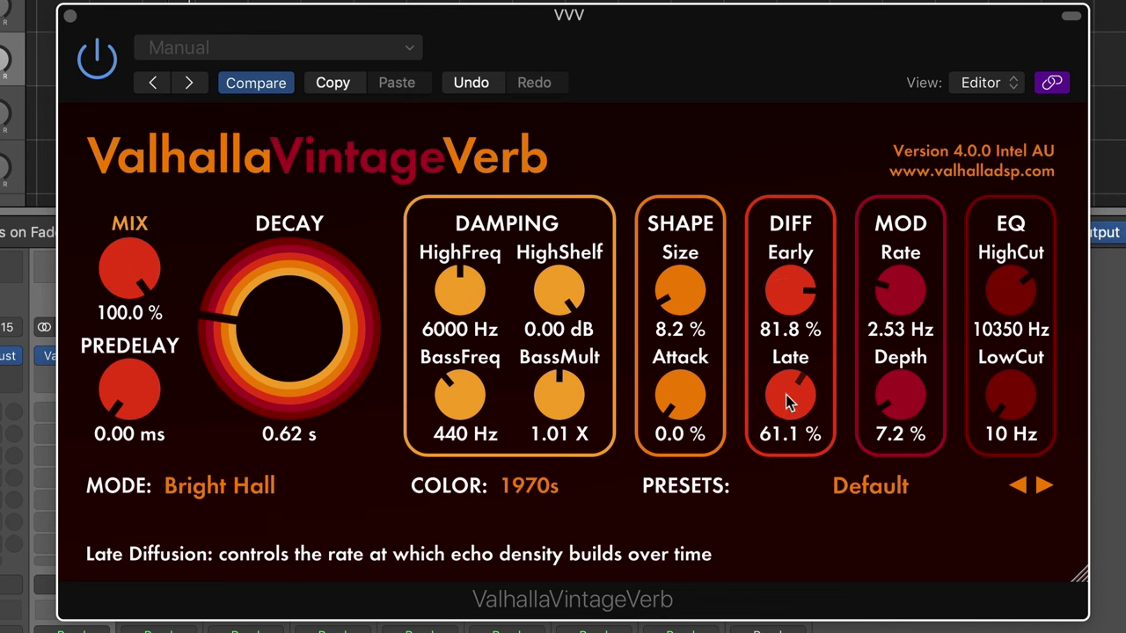
pyautogui.moveTo(794, 397); pyautogui.dragTo(780, 548)
# Set VintageVerb decay to 1.80 s, Early diffusion near 0% and Late diffusion to 28.4%.
pyautogui.moveTo(276, 319); pyautogui.dragTo(276, 297)
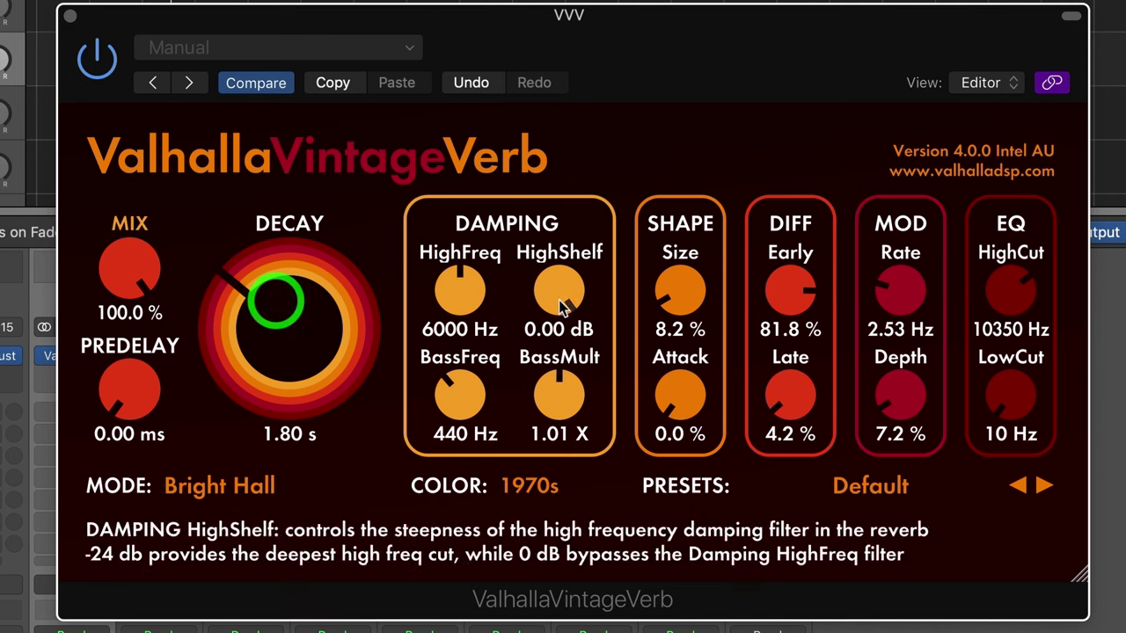
pyautogui.moveTo(789, 422); pyautogui.dragTo(790, 440)
pyautogui.moveTo(787, 286); pyautogui.dragTo(781, 586)
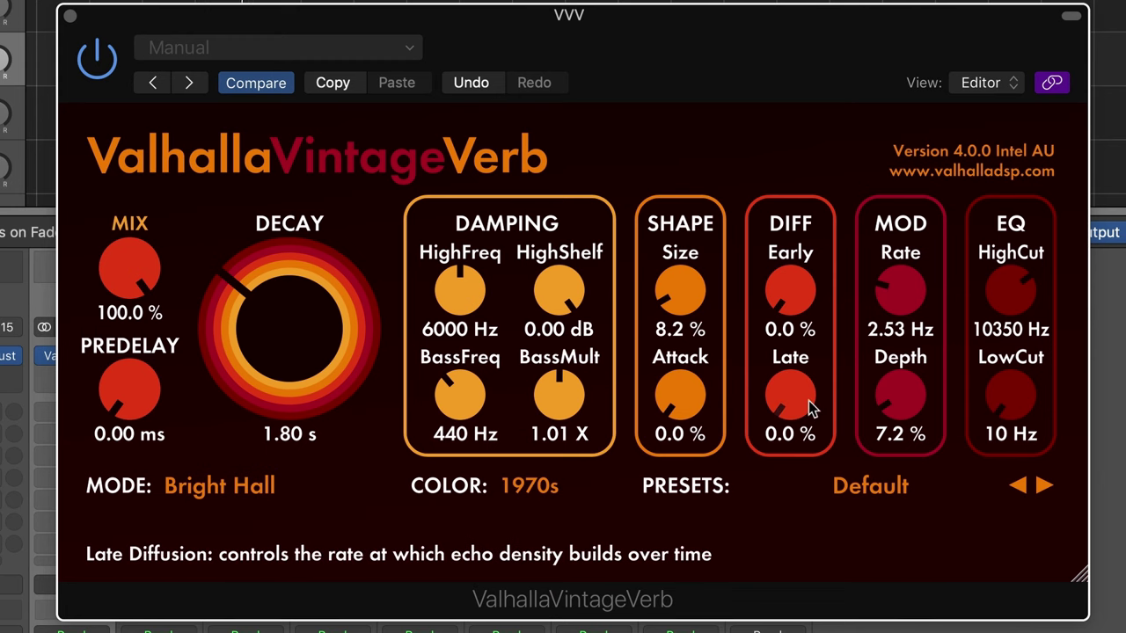
pyautogui.moveTo(800, 405); pyautogui.dragTo(797, 322)
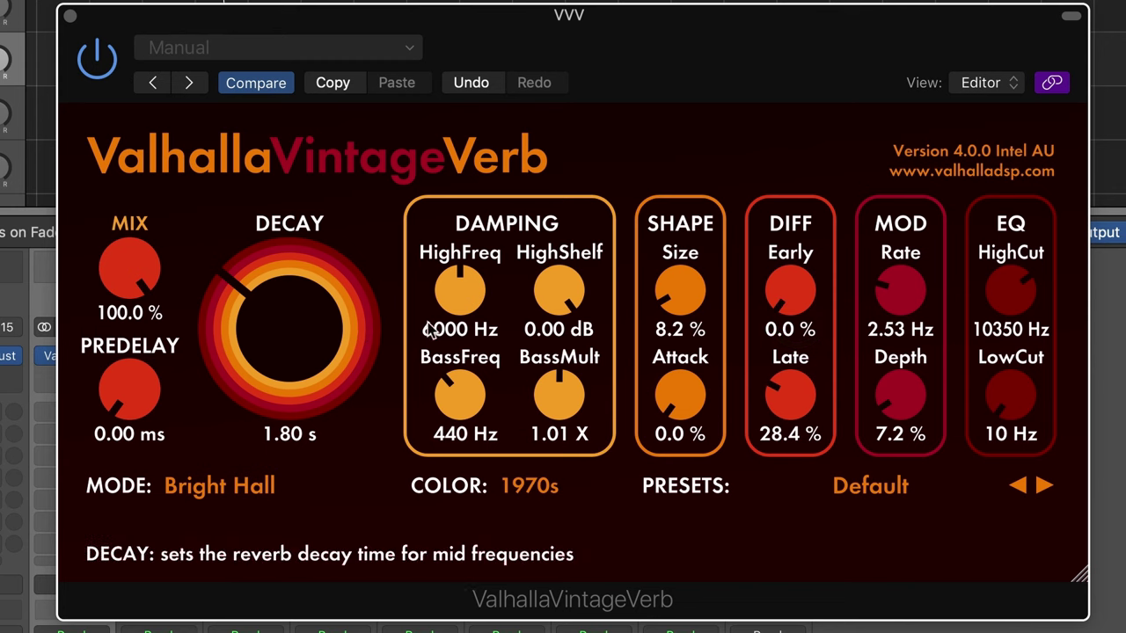
# Enlarge the VintageVerb size to 31.7% and bring up Space Designer with the 3.0s_Exciting Delays impulse.
pyautogui.moveTo(683, 295)
pyautogui.mouseDown()
pyautogui.moveTo(684, 259)
pyautogui.moveTo(688, 296)
pyautogui.mouseUp()
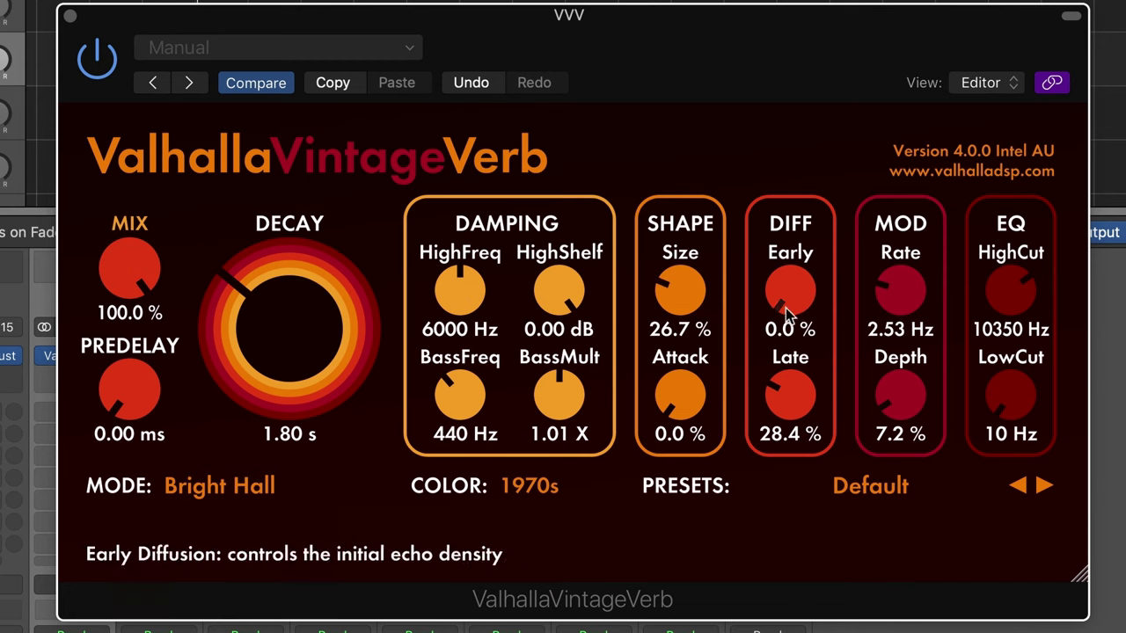
pyautogui.moveTo(792, 305)
pyautogui.mouseDown()
pyautogui.moveTo(784, 272)
pyautogui.moveTo(772, 307)
pyautogui.mouseUp()
pyautogui.moveTo(686, 297); pyautogui.dragTo(686, 286)
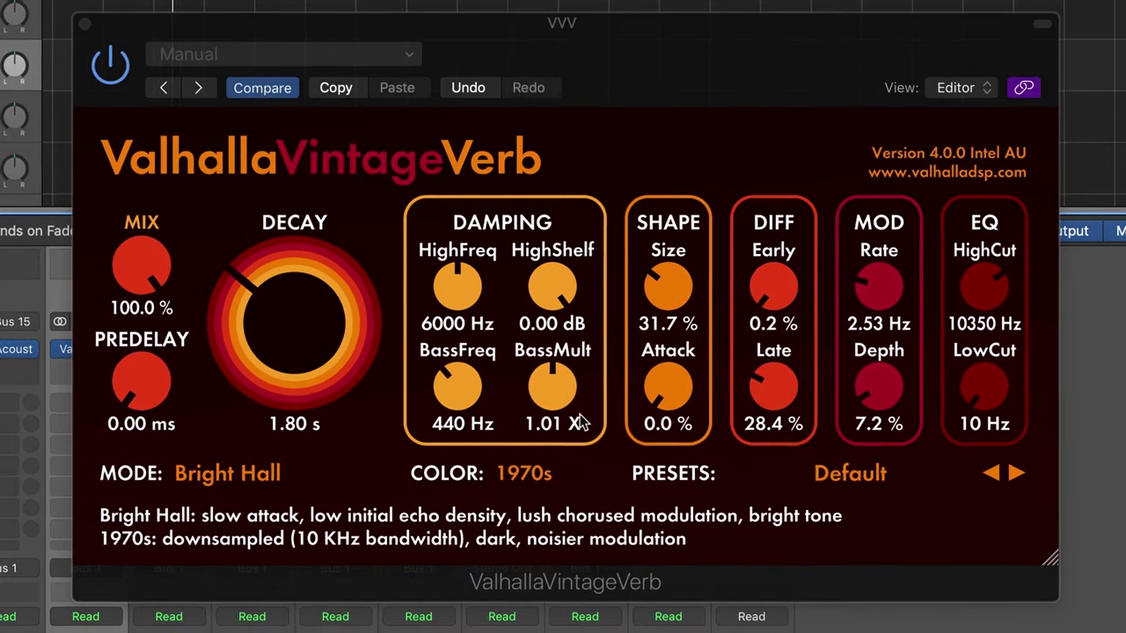
pyautogui.click(685, 393)
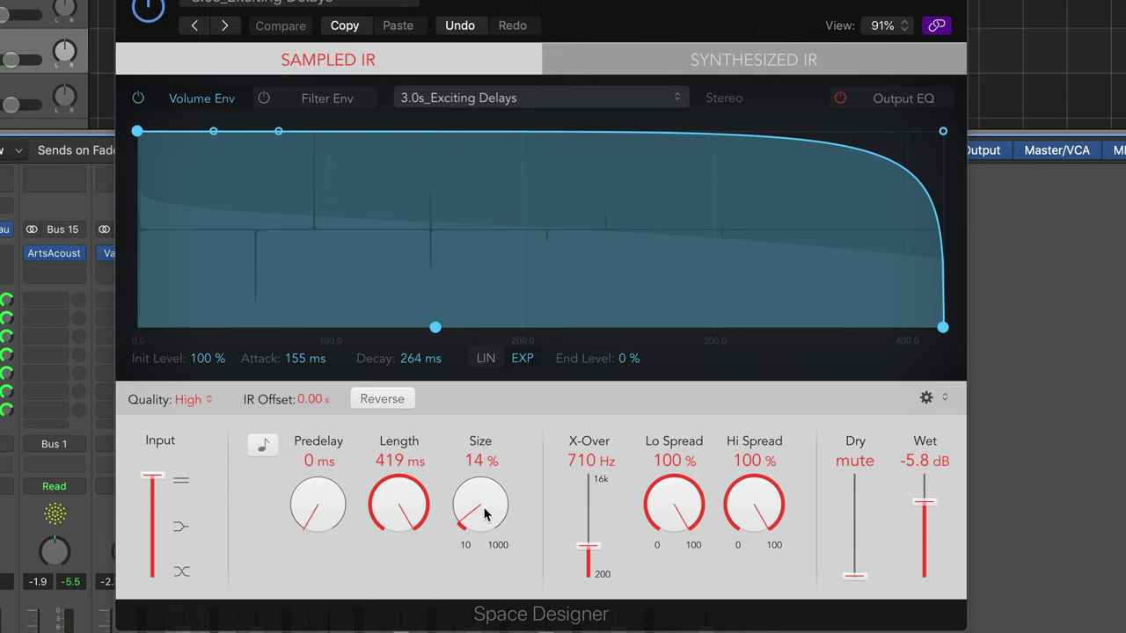
# Turn Space Designer's Size up to 48%, then back down to 22% for a 659 ms length.
pyautogui.moveTo(485, 514); pyautogui.dragTo(485, 433)
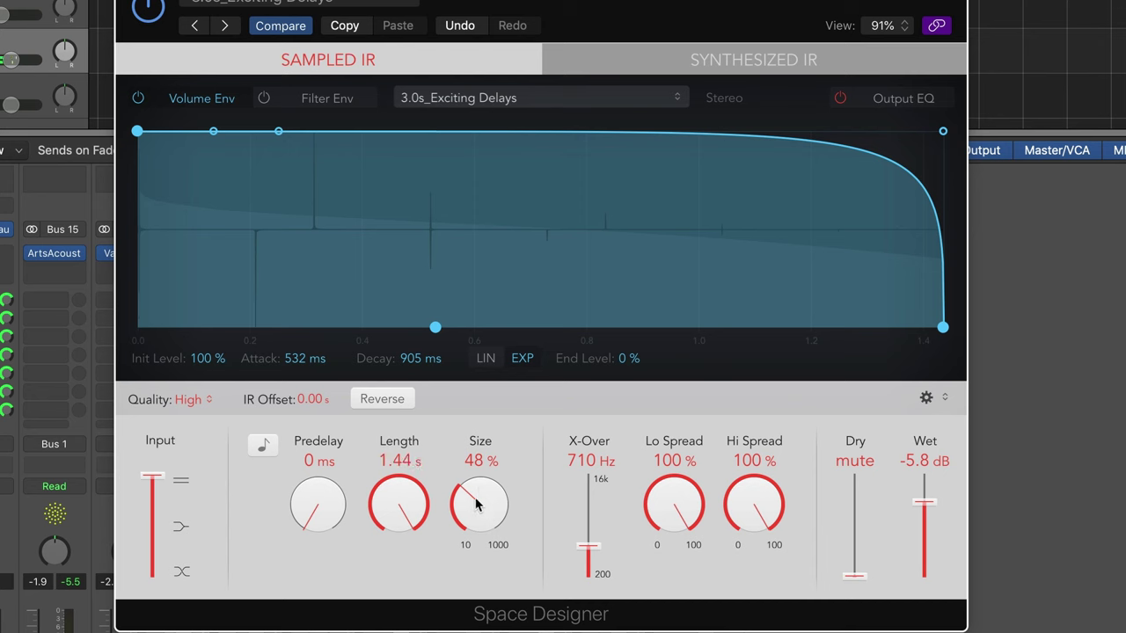
pyautogui.moveTo(479, 503)
pyautogui.mouseDown()
pyautogui.moveTo(466, 518)
pyautogui.moveTo(486, 513)
pyautogui.mouseUp()
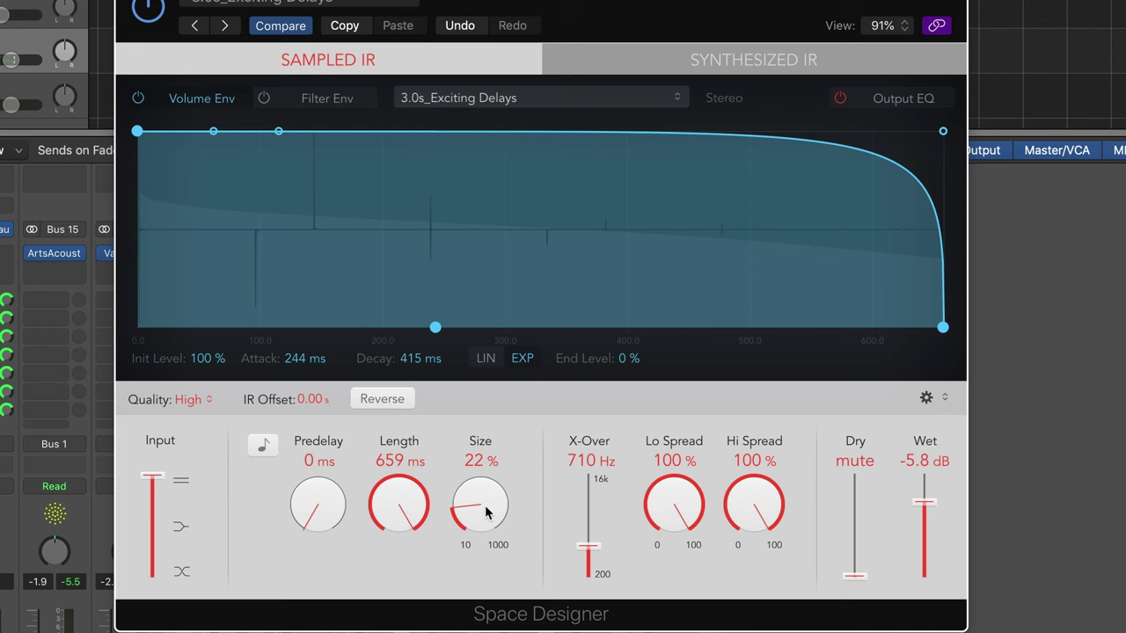
# Sweep Space Designer's size toward 300%, down to 50%, then up to 76% for a 2.27 s length.
pyautogui.moveTo(498, 512); pyautogui.dragTo(475, 351)
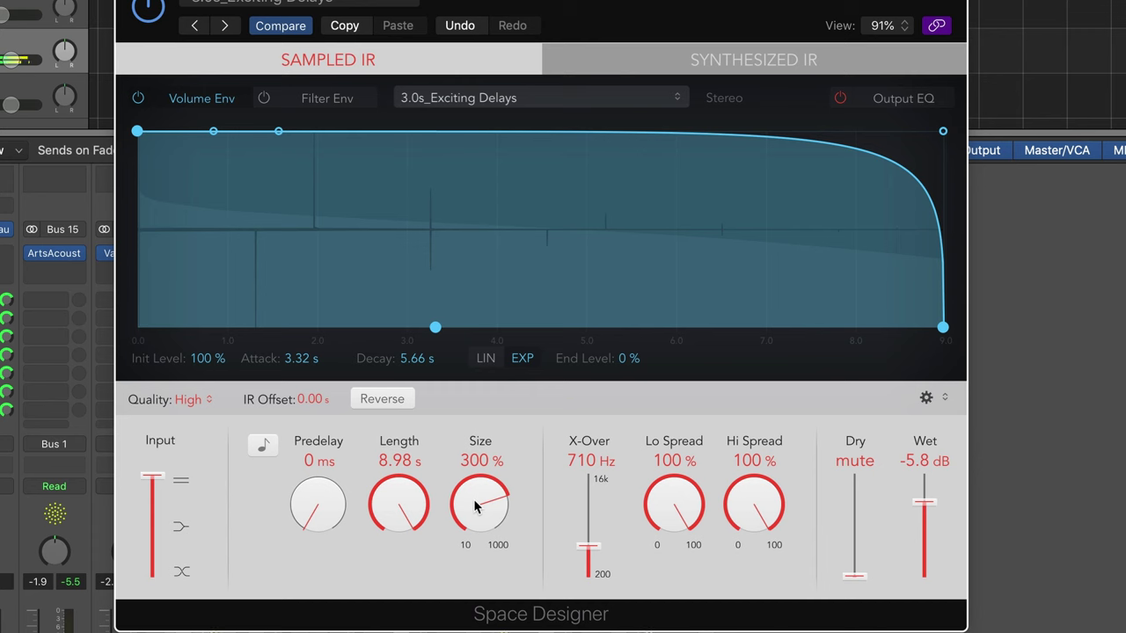
pyautogui.moveTo(475, 507); pyautogui.dragTo(474, 536)
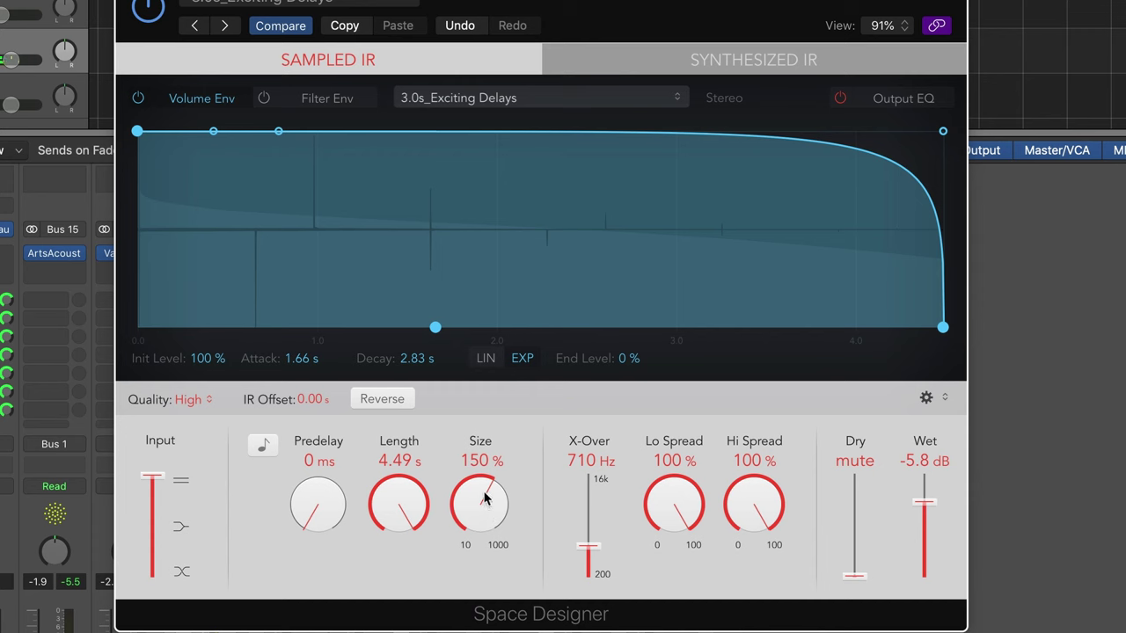
pyautogui.moveTo(490, 503); pyautogui.dragTo(483, 559)
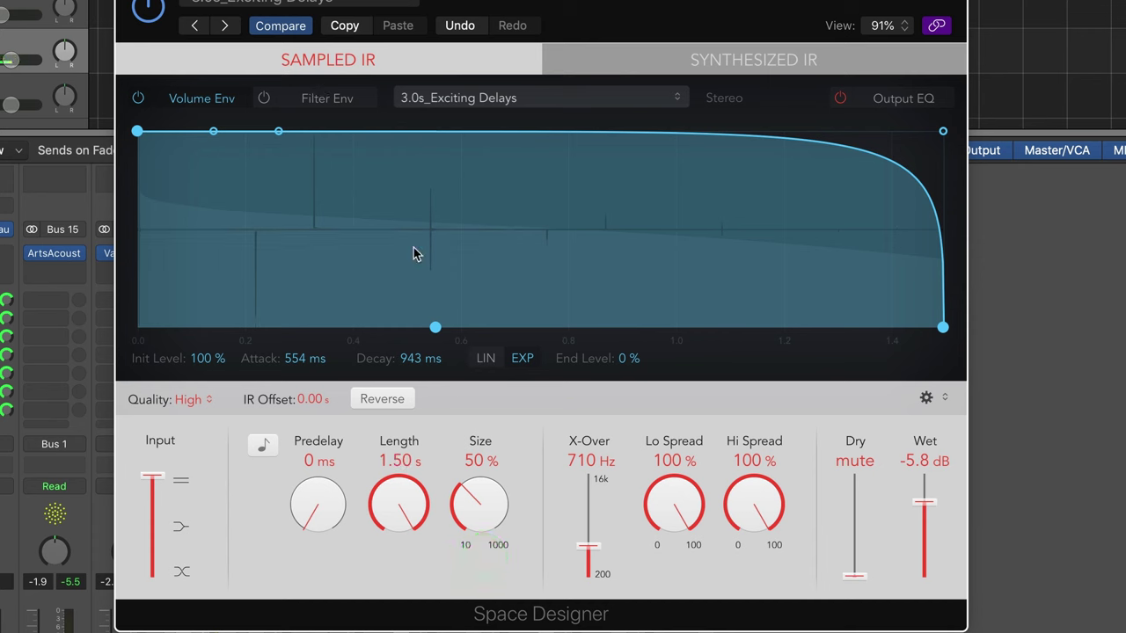
pyautogui.moveTo(490, 507); pyautogui.dragTo(332, 73)
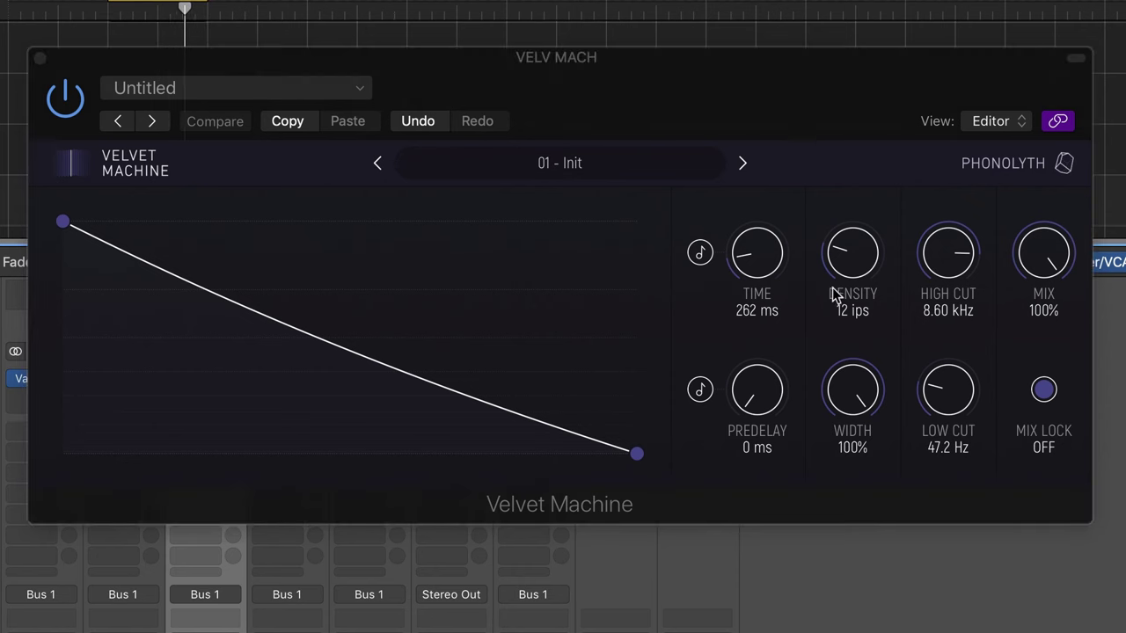
# Lower Velvet Machine density to 4 ips and bend its decay envelope into a convex bow.
pyautogui.moveTo(860, 254); pyautogui.dragTo(856, 300)
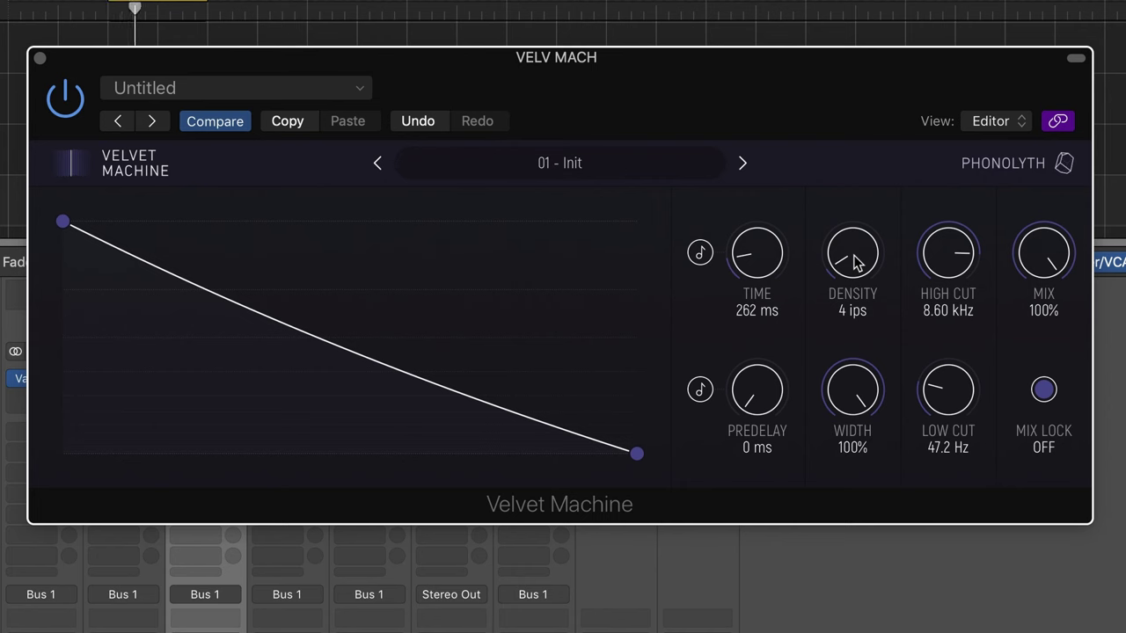
pyautogui.moveTo(339, 351); pyautogui.dragTo(406, 259)
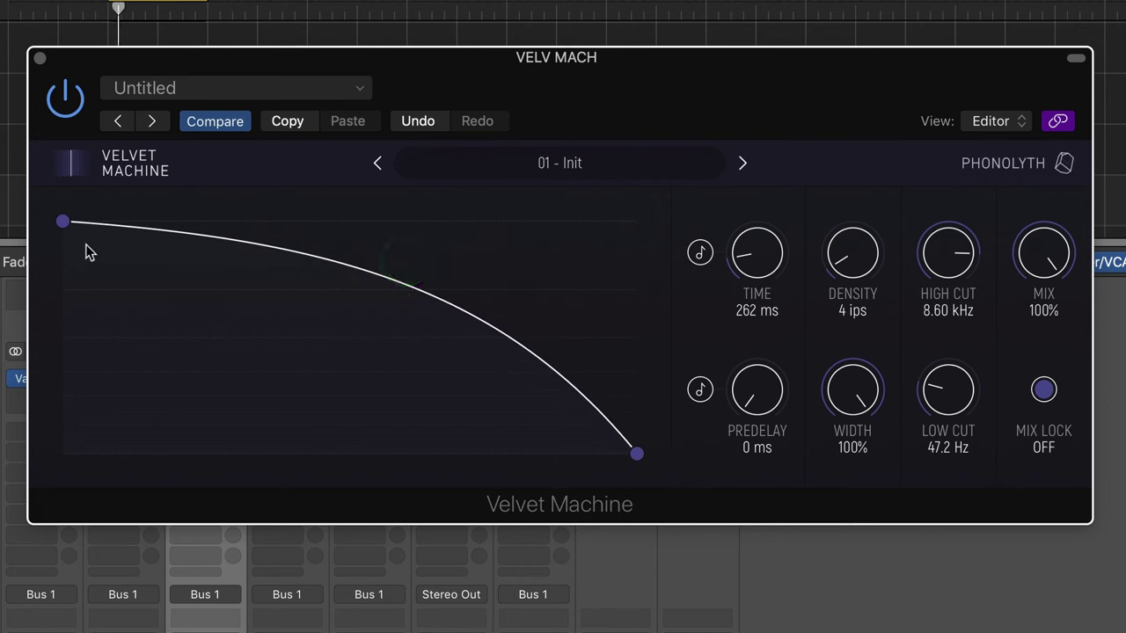
# Reshape the Velvet Machine envelope into an arch with a central peak.
pyautogui.moveTo(63, 220); pyautogui.dragTo(98, 456)
pyautogui.moveTo(371, 446); pyautogui.dragTo(377, 304)
pyautogui.moveTo(315, 351); pyautogui.dragTo(291, 269)
pyautogui.moveTo(520, 378); pyautogui.dragTo(523, 312)
pyautogui.moveTo(294, 315); pyautogui.dragTo(355, 297)
pyautogui.moveTo(515, 334); pyautogui.dragTo(520, 315)
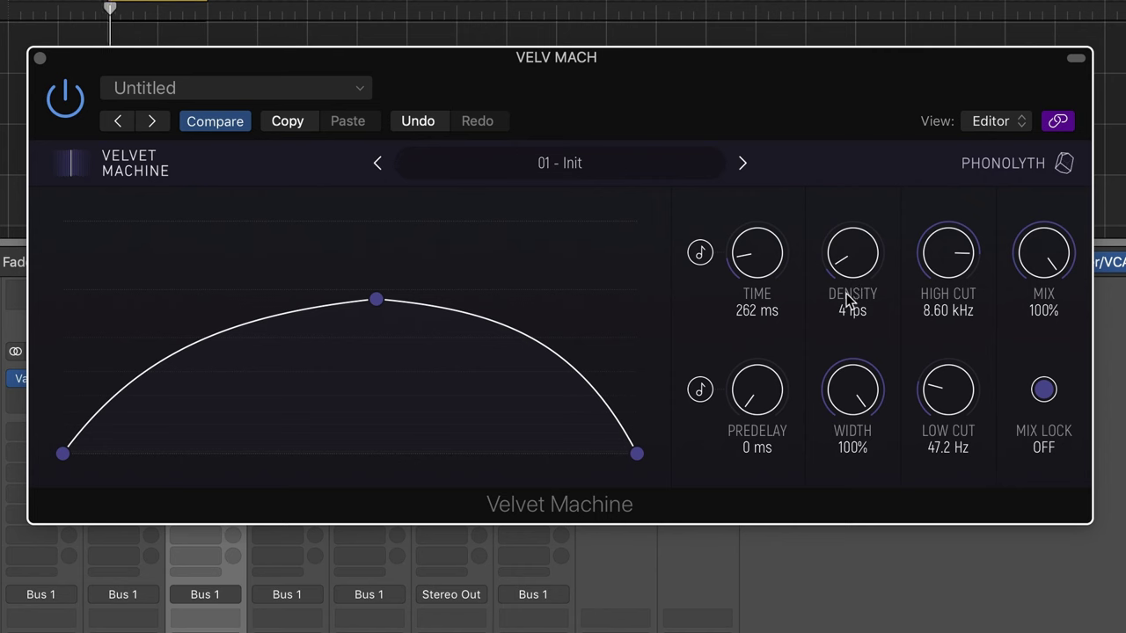
# Raise density to 2000 ips and time to 727 ms, then make the envelope fall steeply from its peak.
pyautogui.moveTo(782, 254); pyautogui.dragTo(790, 251)
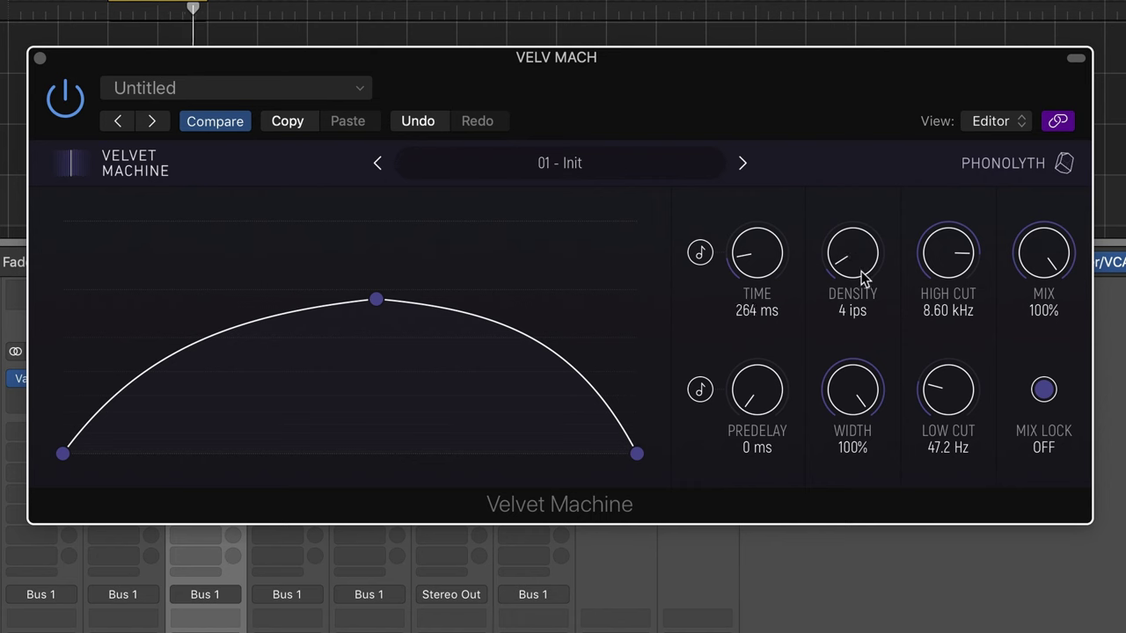
pyautogui.moveTo(851, 268)
pyautogui.mouseDown()
pyautogui.moveTo(856, 226)
pyautogui.moveTo(859, 266)
pyautogui.mouseUp()
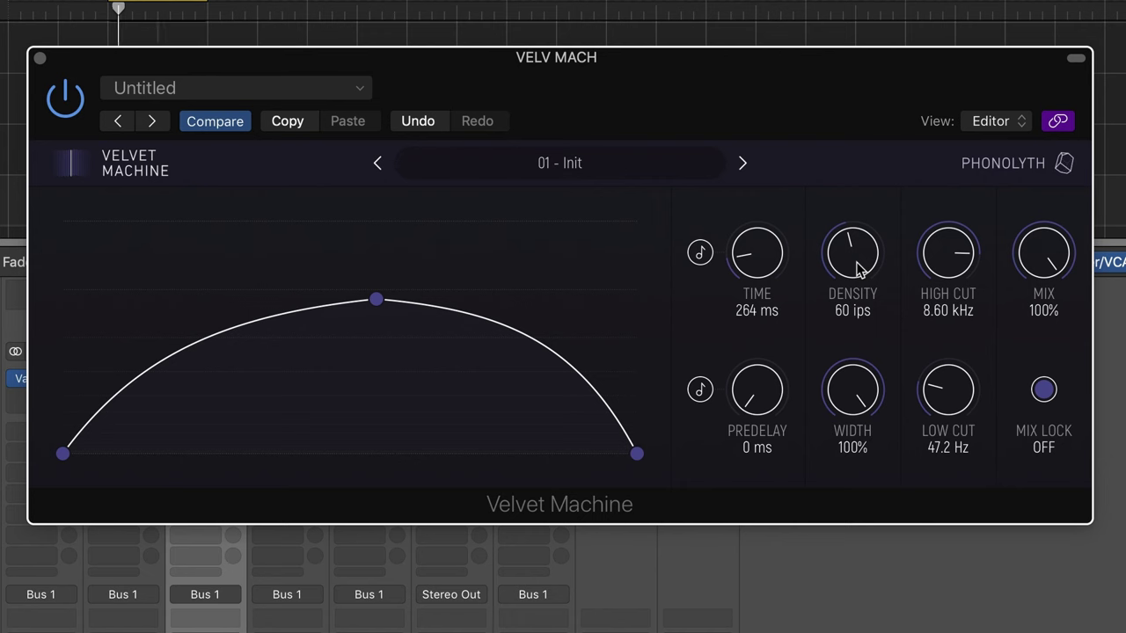
pyautogui.moveTo(846, 274); pyautogui.dragTo(849, 186)
pyautogui.keyDown('alt'); pyautogui.click(850, 252); pyautogui.keyUp('alt')
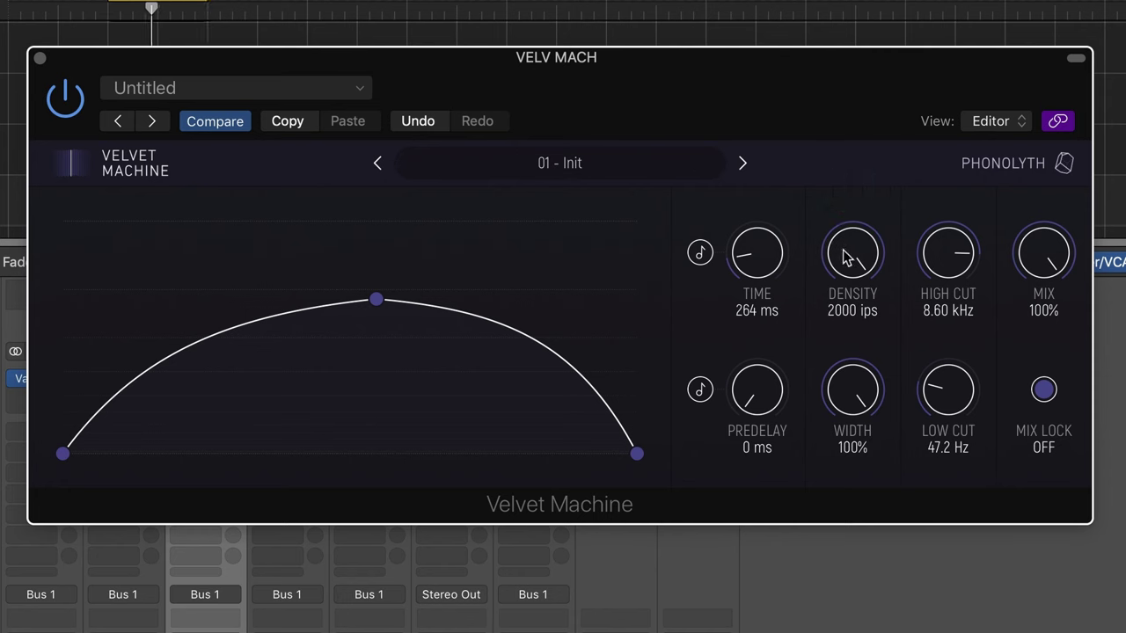
pyautogui.moveTo(754, 253); pyautogui.dragTo(760, 231)
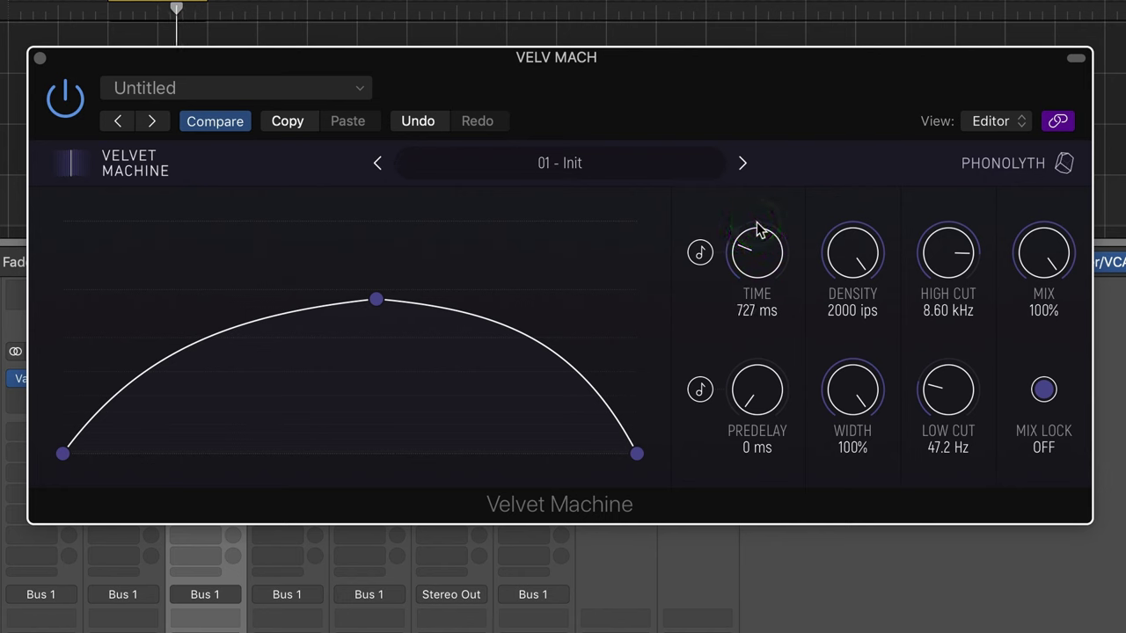
pyautogui.moveTo(62, 454); pyautogui.dragTo(67, 187)
pyautogui.moveTo(376, 301); pyautogui.dragTo(274, 404)
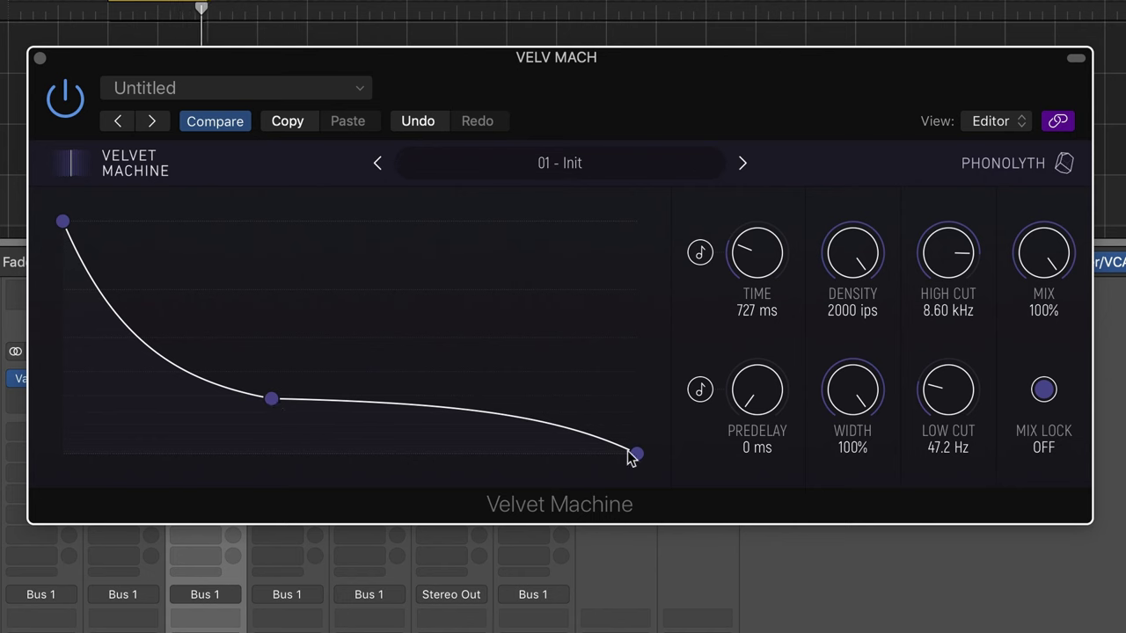
# Invert the envelope so it rises from silence at the start to full at the end.
pyautogui.moveTo(636, 453); pyautogui.dragTo(629, 155)
pyautogui.moveTo(299, 405); pyautogui.dragTo(352, 392)
pyautogui.moveTo(43, 327); pyautogui.dragTo(41, 513)
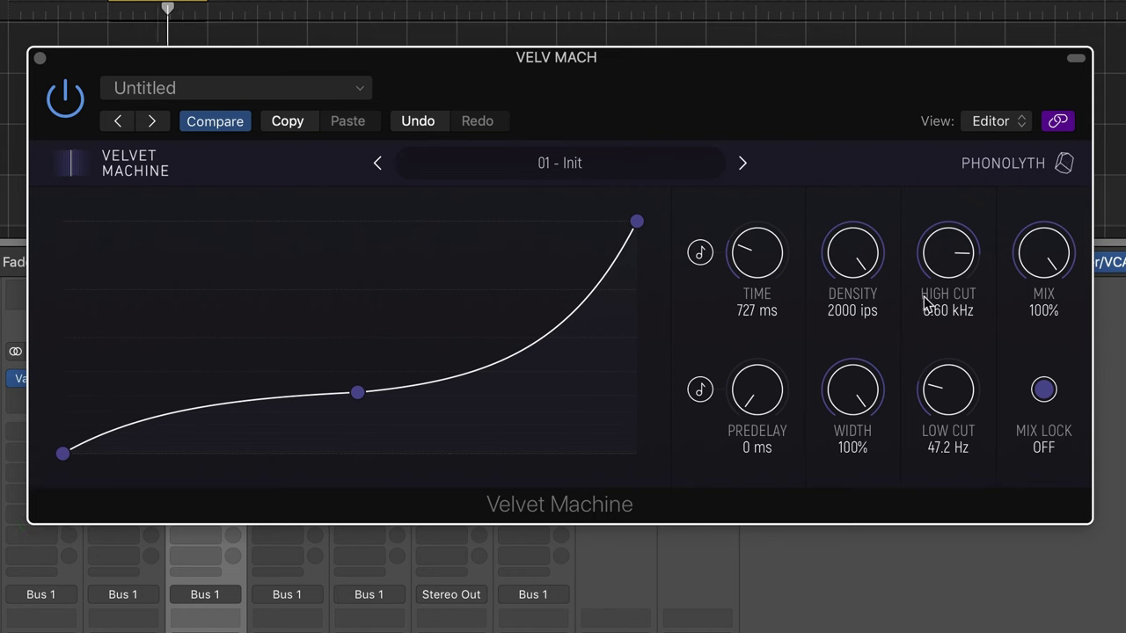
# Raise High Cut to 12.37 kHz and add envelope nodes forming a zigzag dip midway.
pyautogui.moveTo(956, 258); pyautogui.dragTo(952, 244)
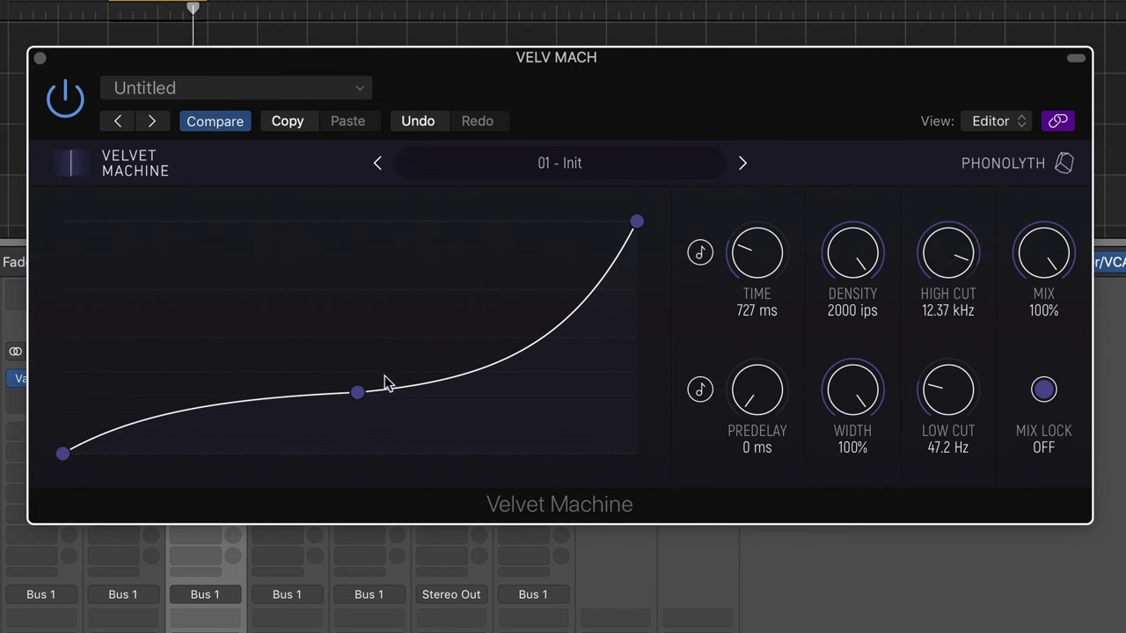
pyautogui.moveTo(358, 391); pyautogui.dragTo(368, 330)
pyautogui.click(300, 411)
pyautogui.moveTo(233, 350); pyautogui.dragTo(237, 337)
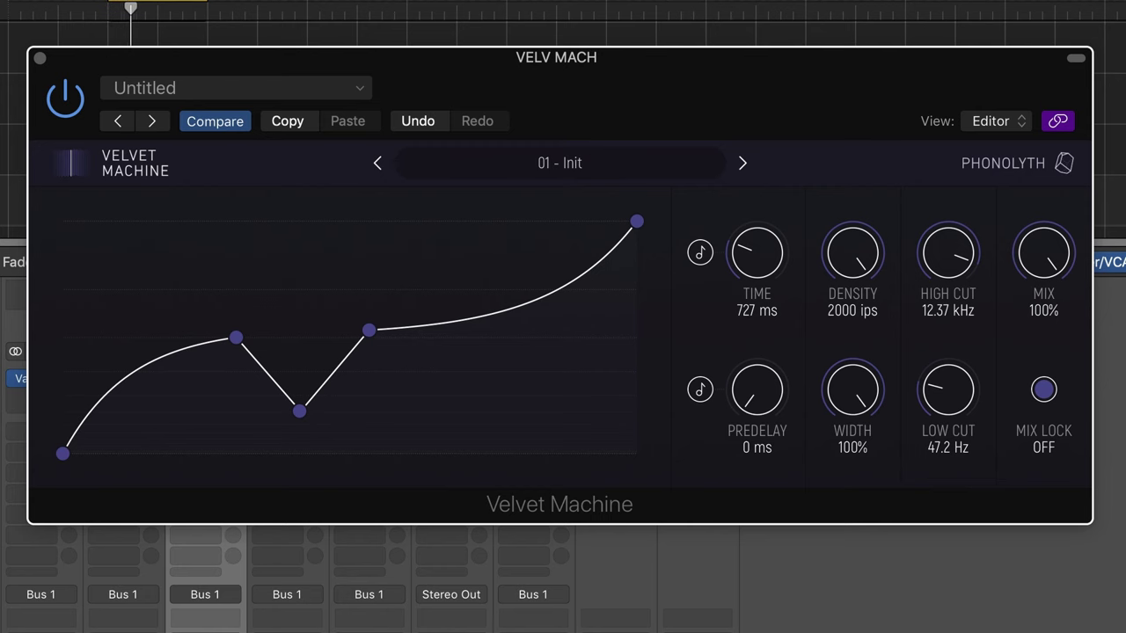
pyautogui.moveTo(614, 82); pyautogui.dragTo(604, 103)
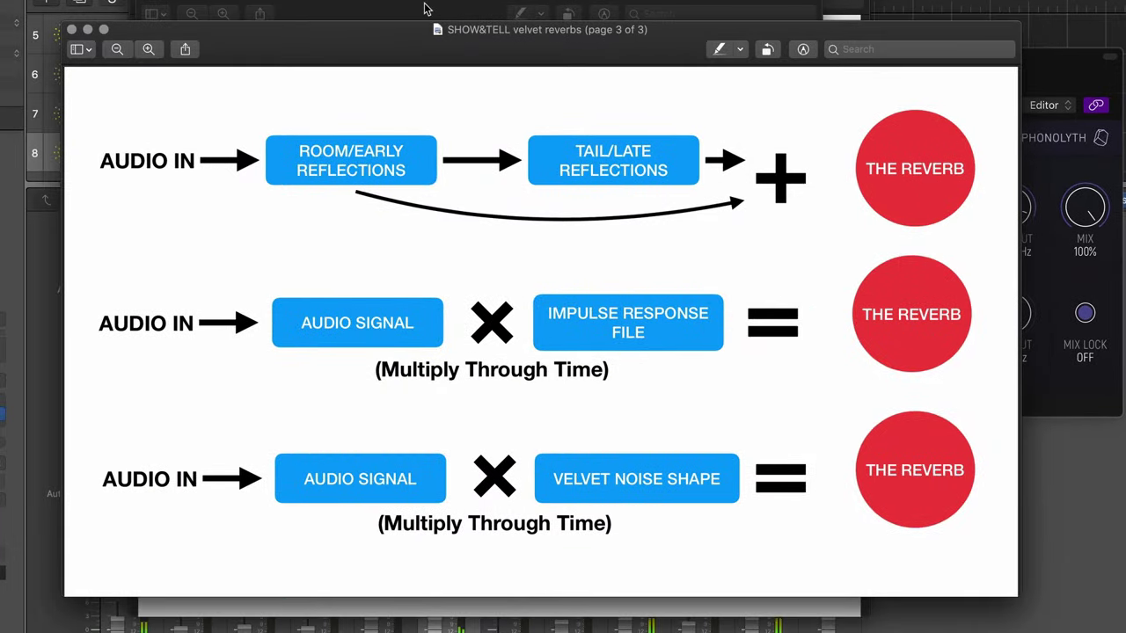
# Bring the Velvet Machine description PDF forward and briefly highlight its introduction paragraph.
pyautogui.click(425, 9)
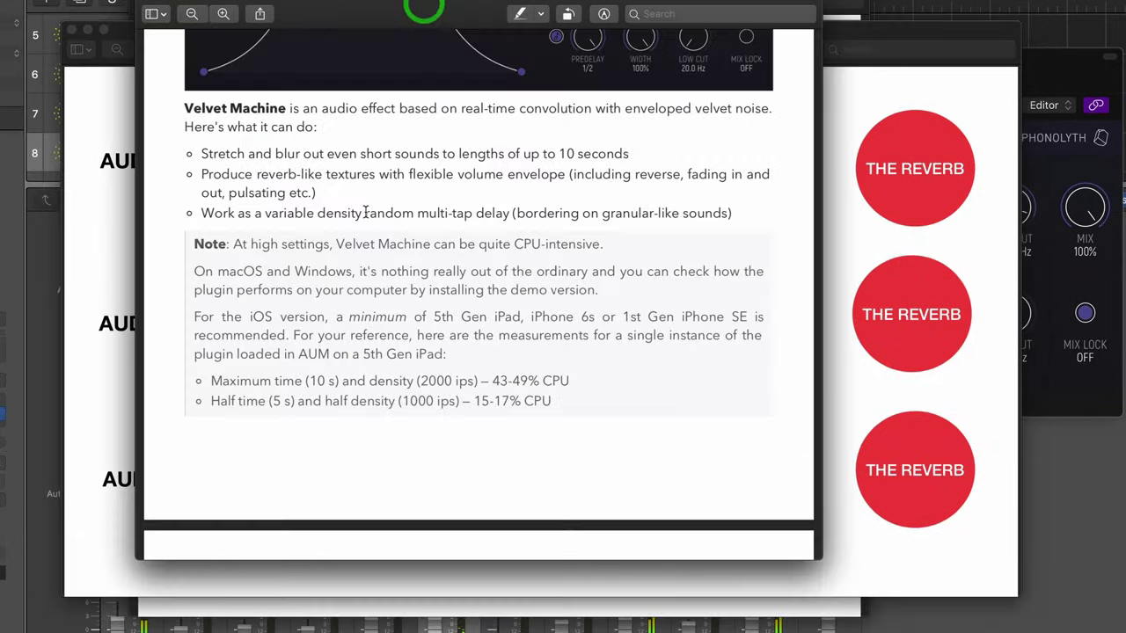
pyautogui.moveTo(188, 110); pyautogui.dragTo(481, 118)
pyautogui.click(481, 128)
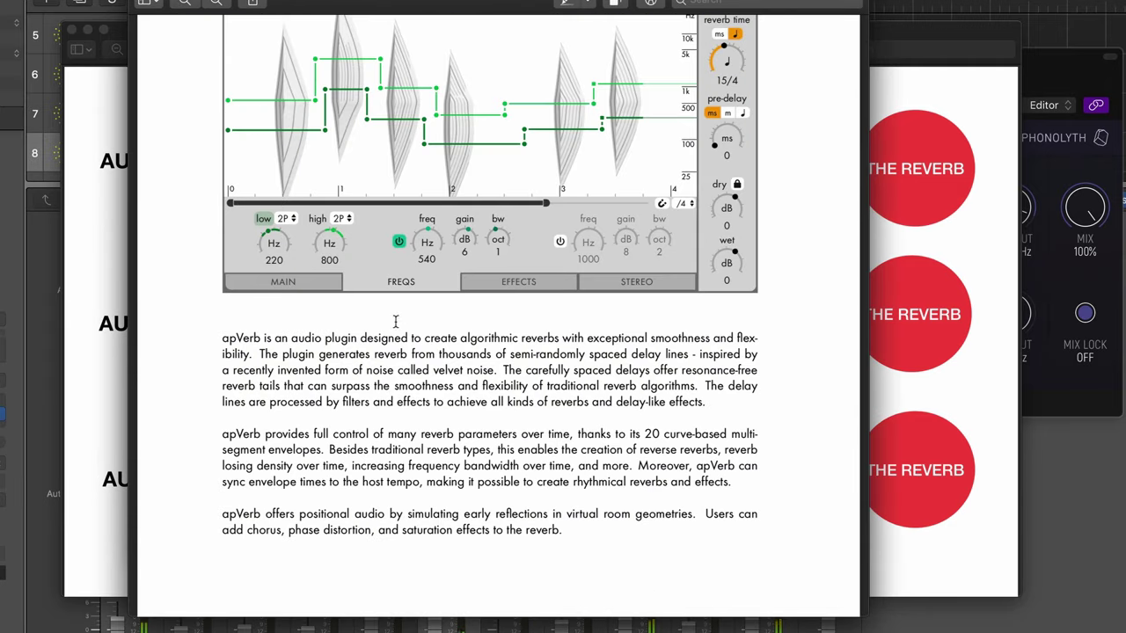
# Highlight apVerb description passages on how reverb is generated and on velvet noise.
pyautogui.moveTo(297, 339); pyautogui.dragTo(721, 340)
pyautogui.moveTo(372, 355); pyautogui.dragTo(613, 355)
pyautogui.click(660, 370)
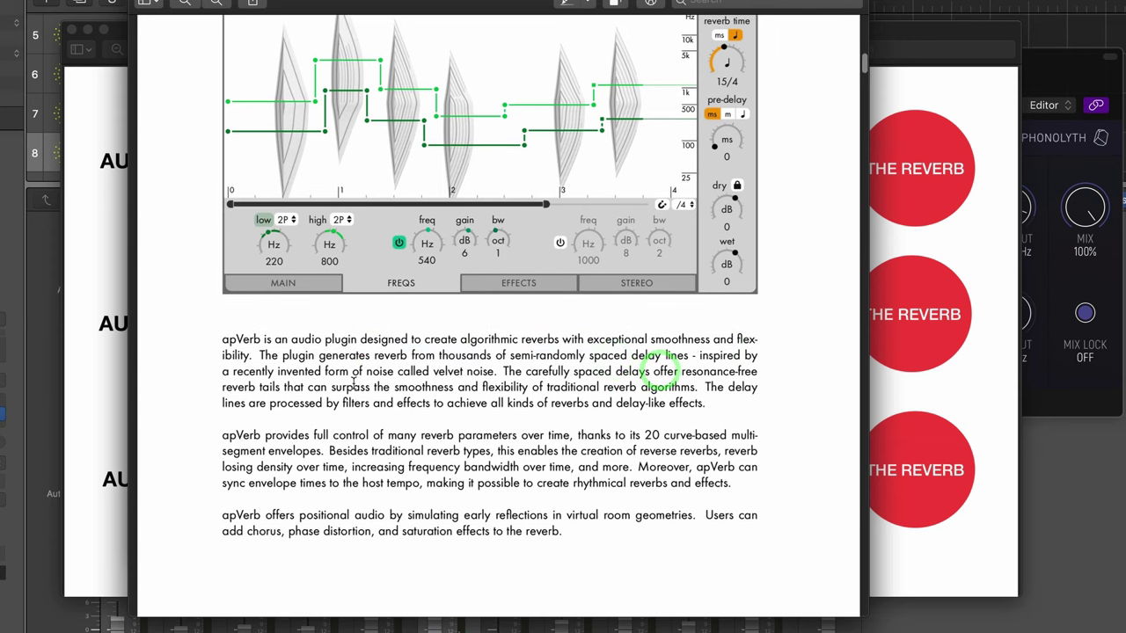
pyautogui.moveTo(231, 377); pyautogui.dragTo(510, 376)
pyautogui.click(510, 378)
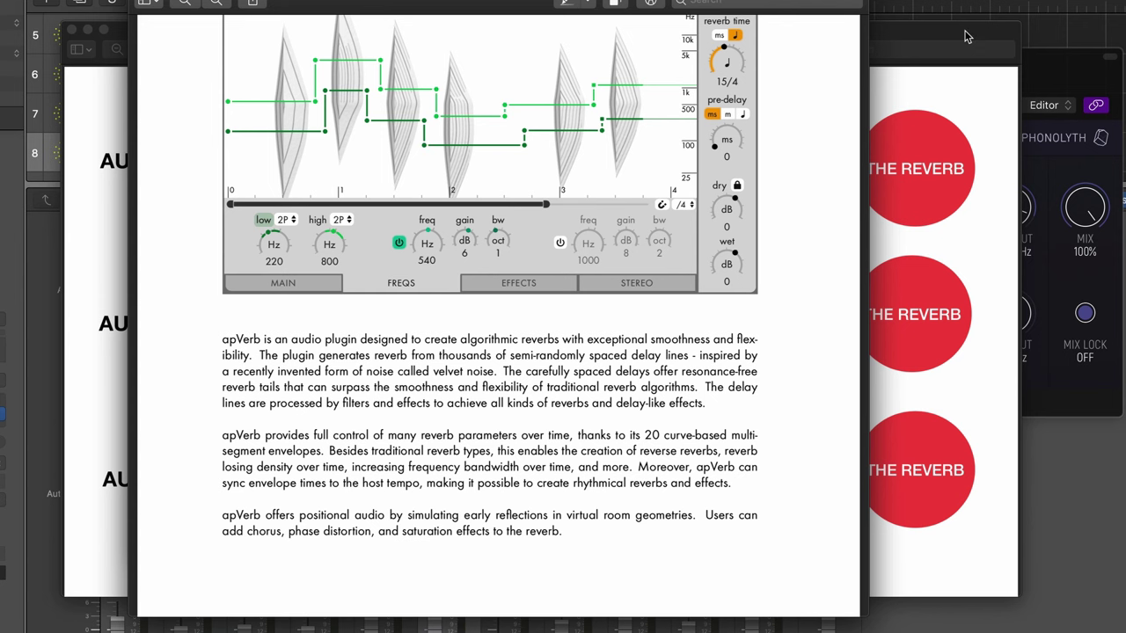
# Reposition the apVerb manual window and move to the page 10 pre-delay, dry and wet level notes.
pyautogui.click(387, 5)
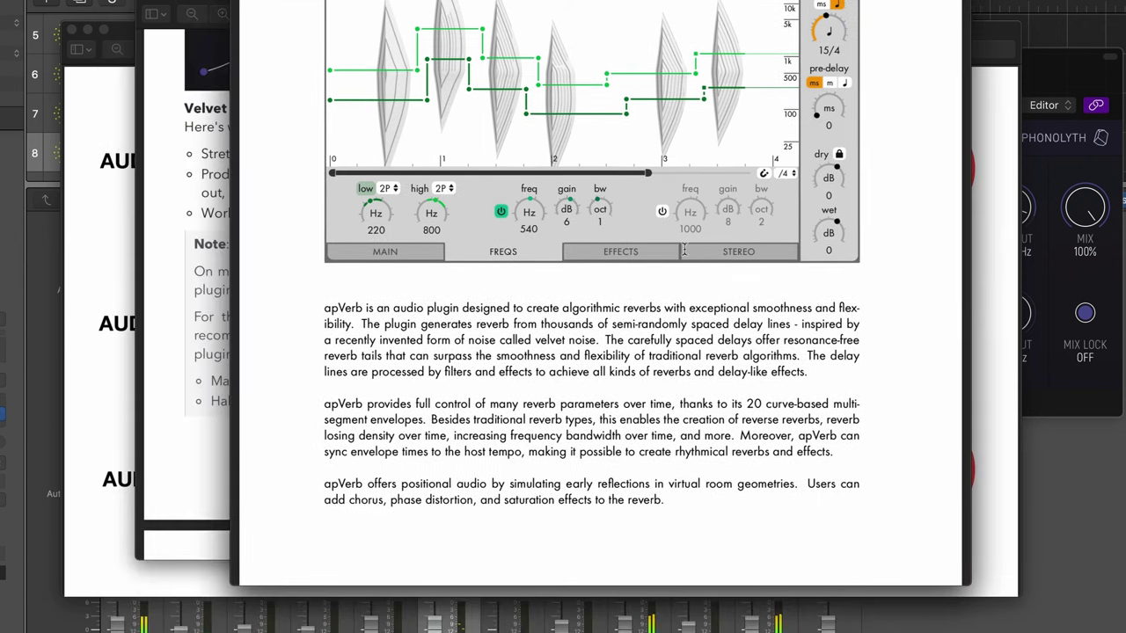
pyautogui.scroll(2, 715, 288)
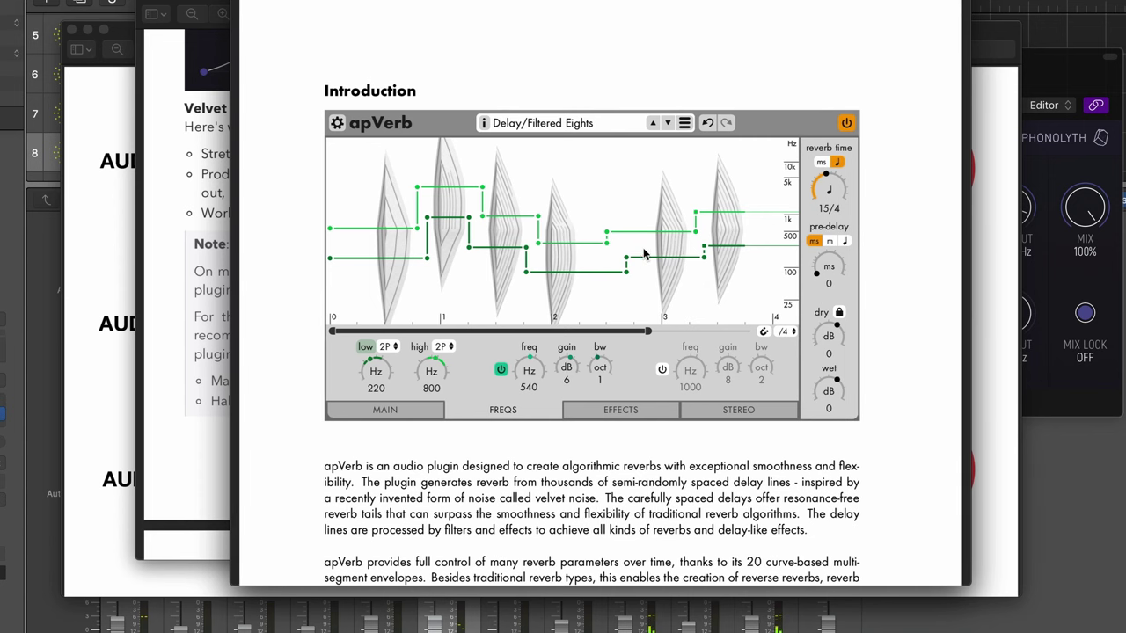
pyautogui.scroll(-2, 625, 264)
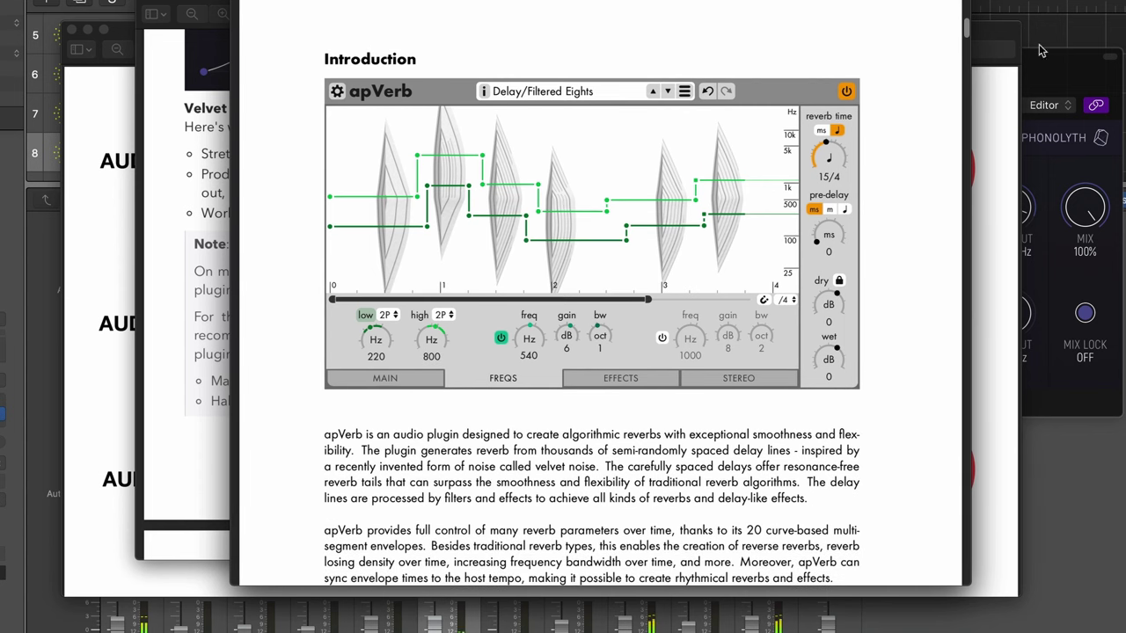
pyautogui.moveTo(965, 32); pyautogui.dragTo(965, 297)
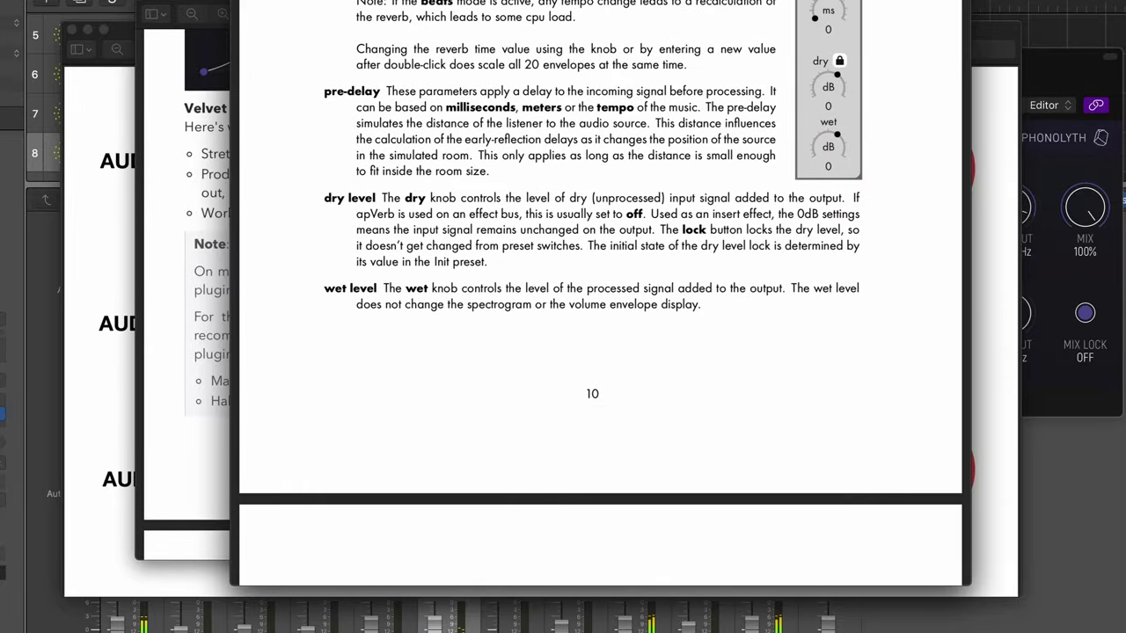
# Bring the Velvet Machine guide forward and browse How It Works, Controls and Presets, settling on Controls.
pyautogui.click(209, 1)
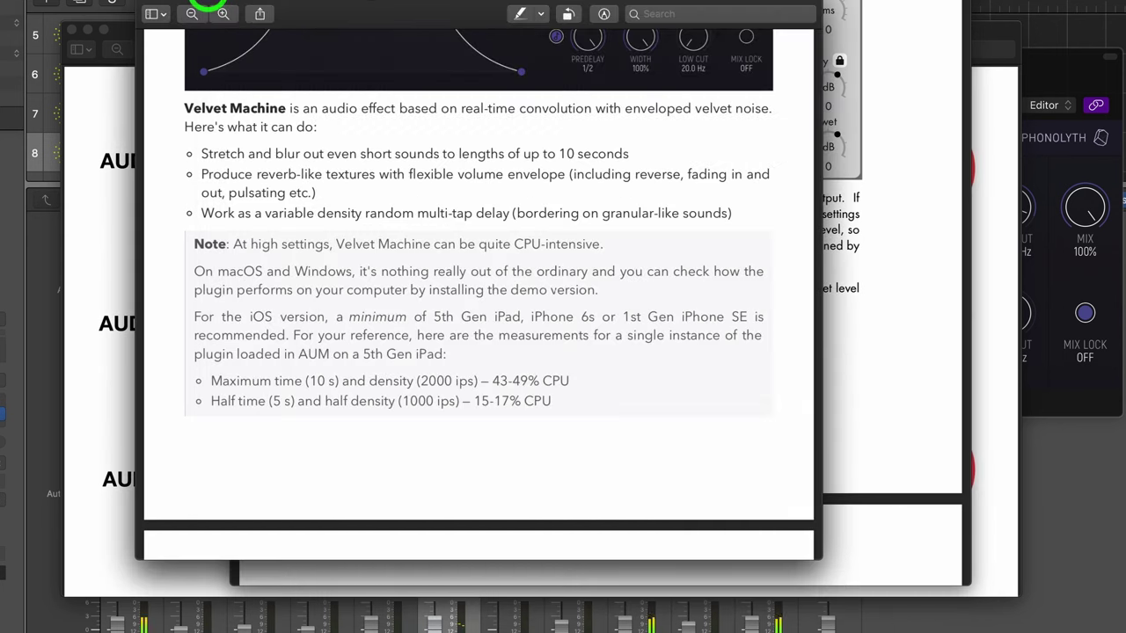
pyautogui.scroll(5, 475, 190)
pyautogui.scroll(3, 515, 193)
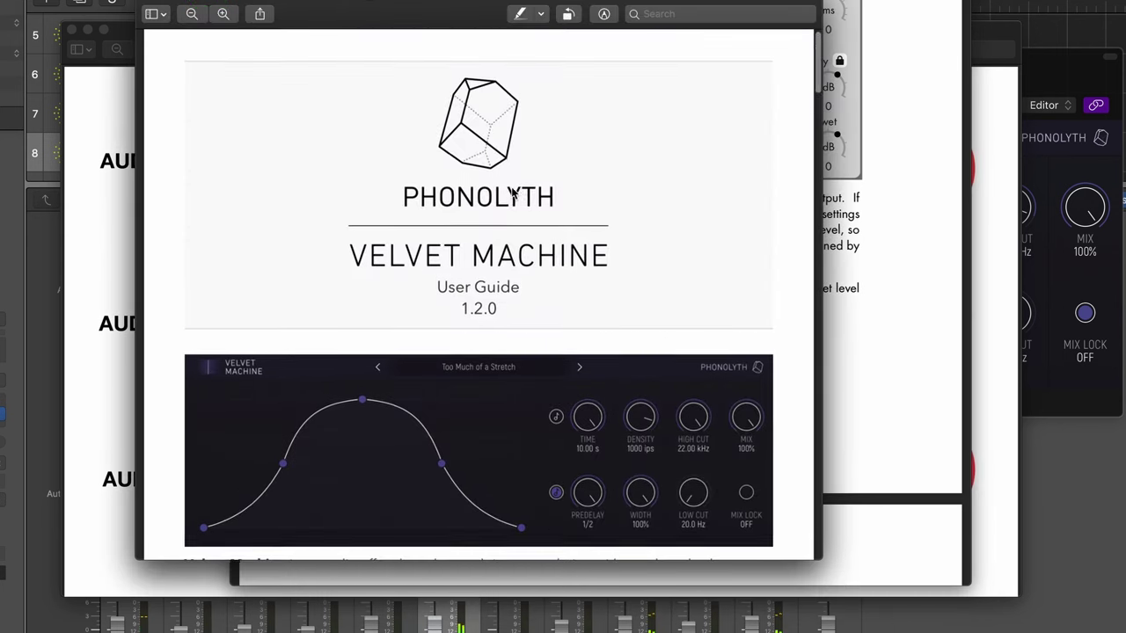
pyautogui.scroll(-10, 515, 193)
pyautogui.scroll(-2, 564, 164)
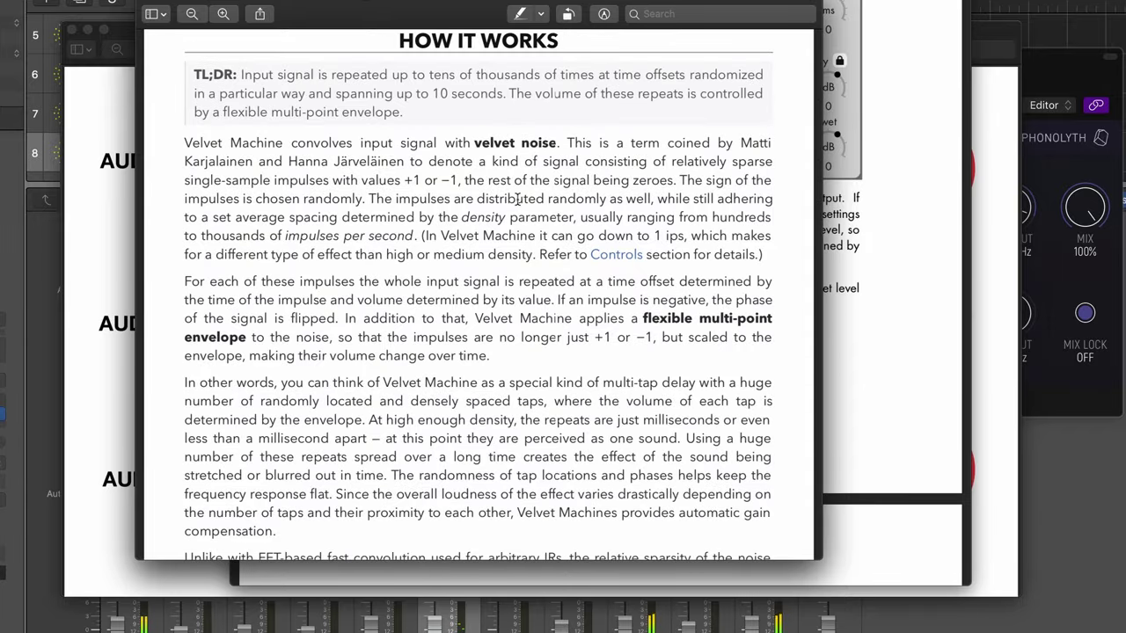
pyautogui.scroll(-15, 519, 199)
pyautogui.scroll(5, 519, 194)
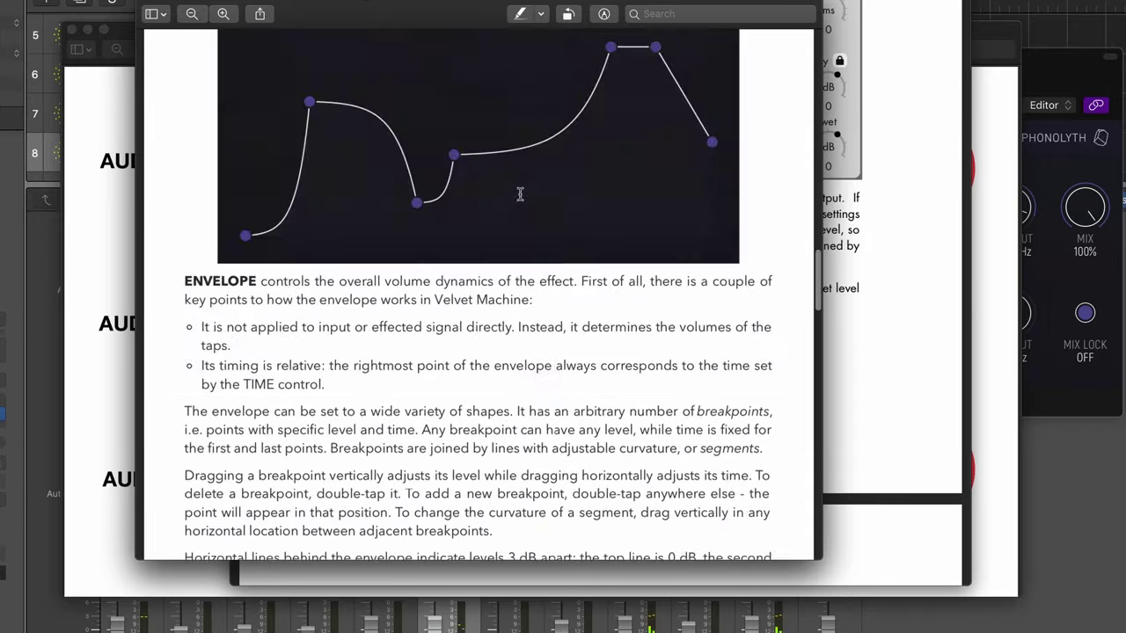
pyautogui.scroll(3, 520, 195)
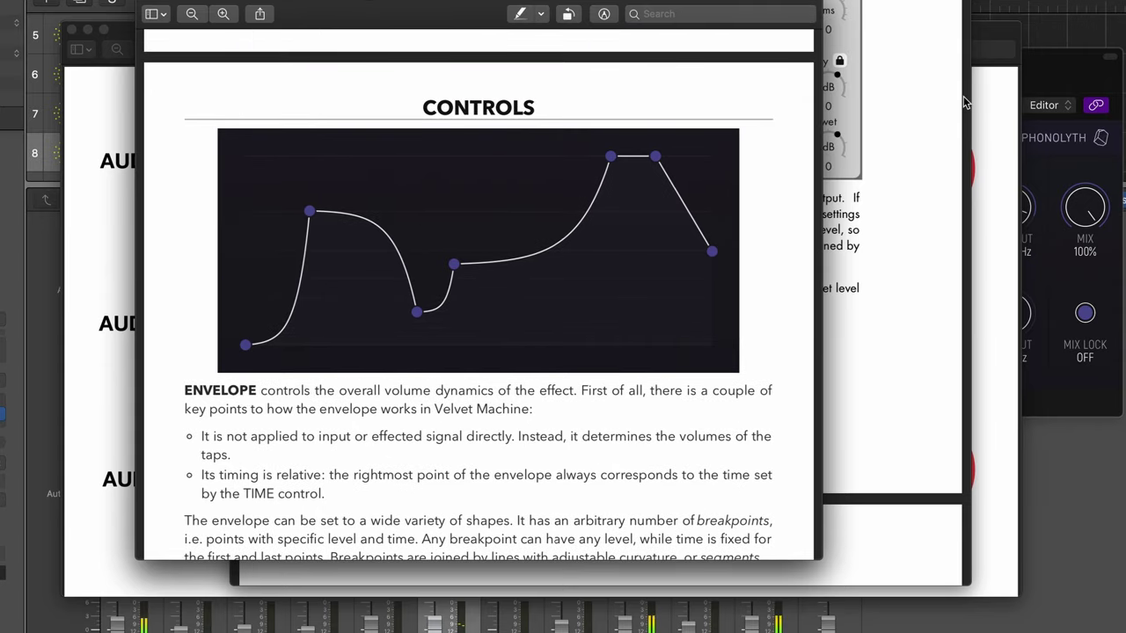
pyautogui.scroll(-20, 565, 320)
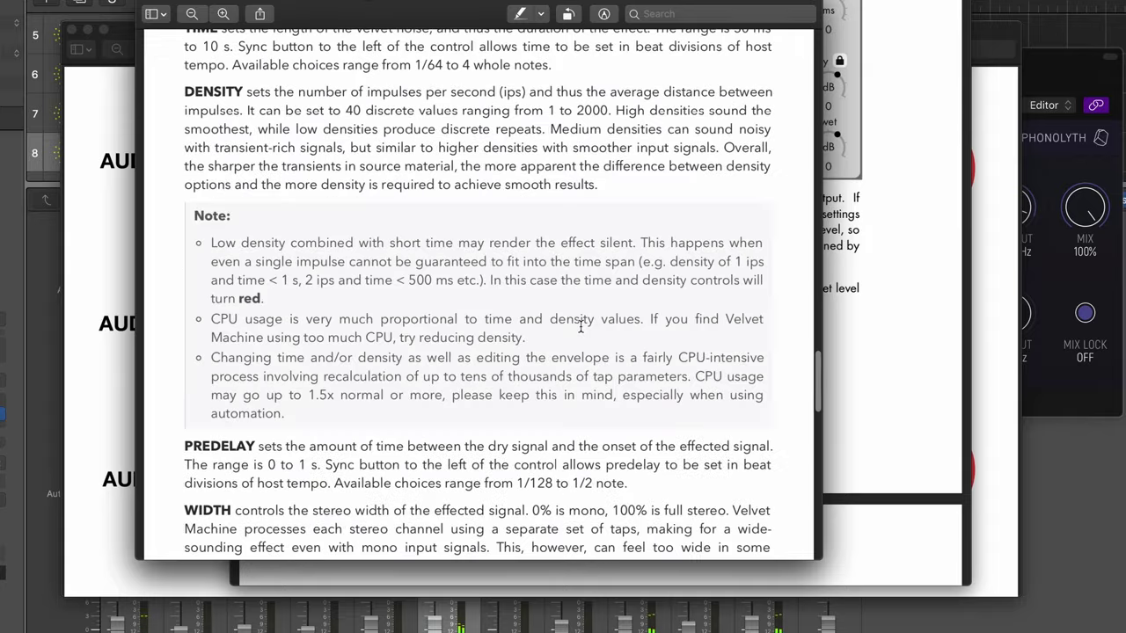
pyautogui.scroll(-20, 585, 313)
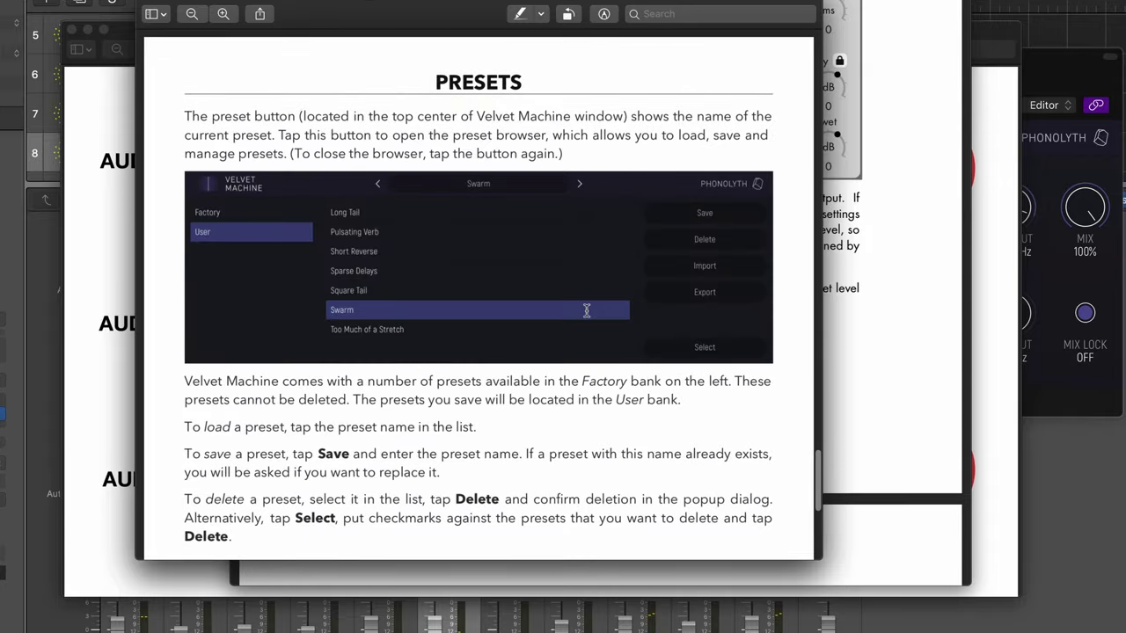
pyautogui.moveTo(813, 521); pyautogui.dragTo(811, 263)
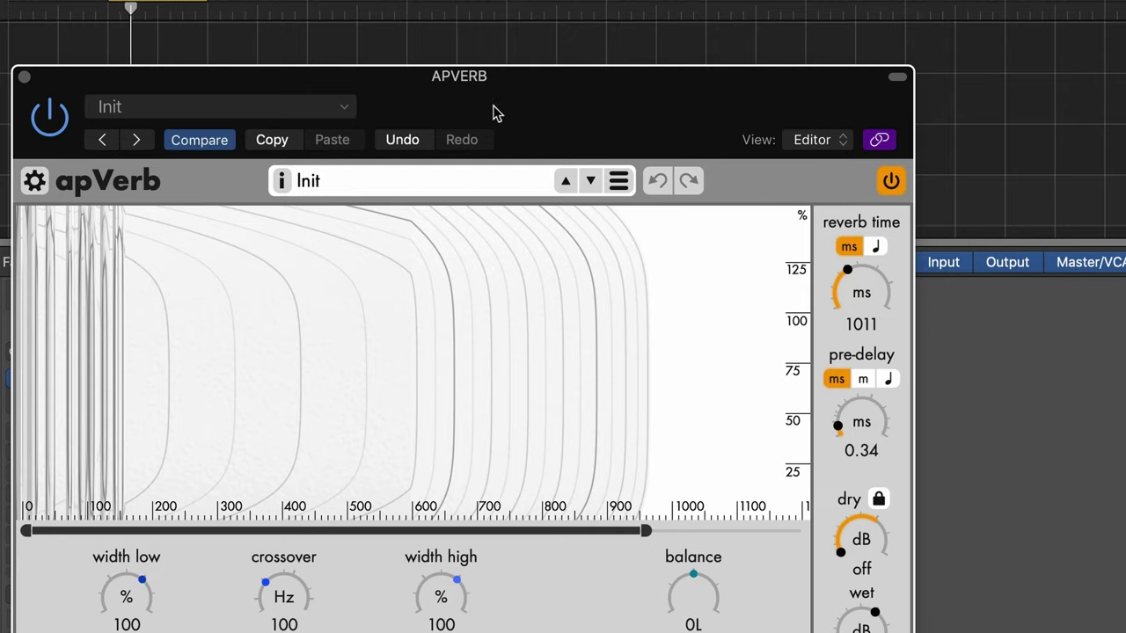
# On apVerb's MAIN tab, lower the Body level past -35 dB until it reads off.
pyautogui.moveTo(493, 100); pyautogui.dragTo(553, 35)
pyautogui.click(228, 587)
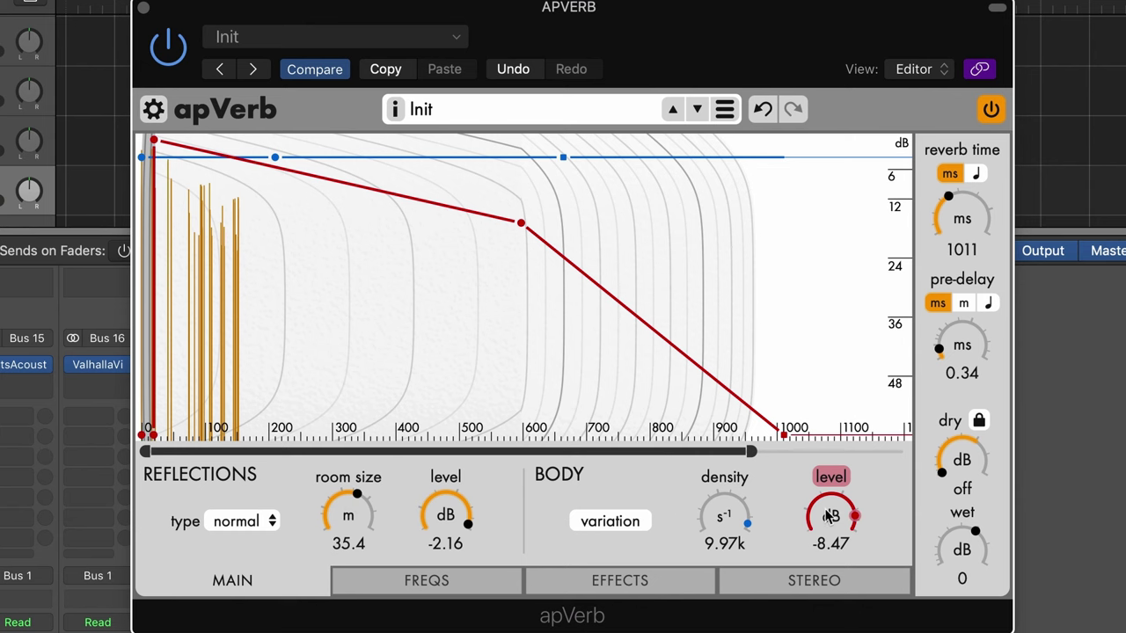
pyautogui.moveTo(831, 517); pyautogui.dragTo(817, 629)
pyautogui.moveTo(154, 322); pyautogui.dragTo(156, 442)
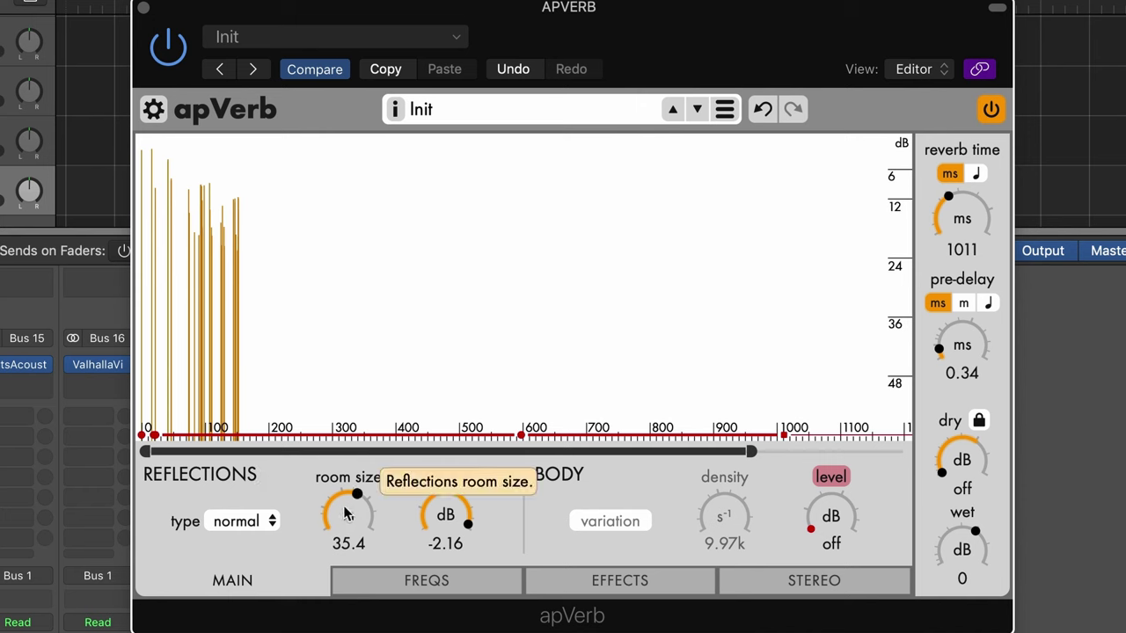
# Switch apVerb's reflections to sparse and drag Room Size up to 88.0 m.
pyautogui.click(258, 525)
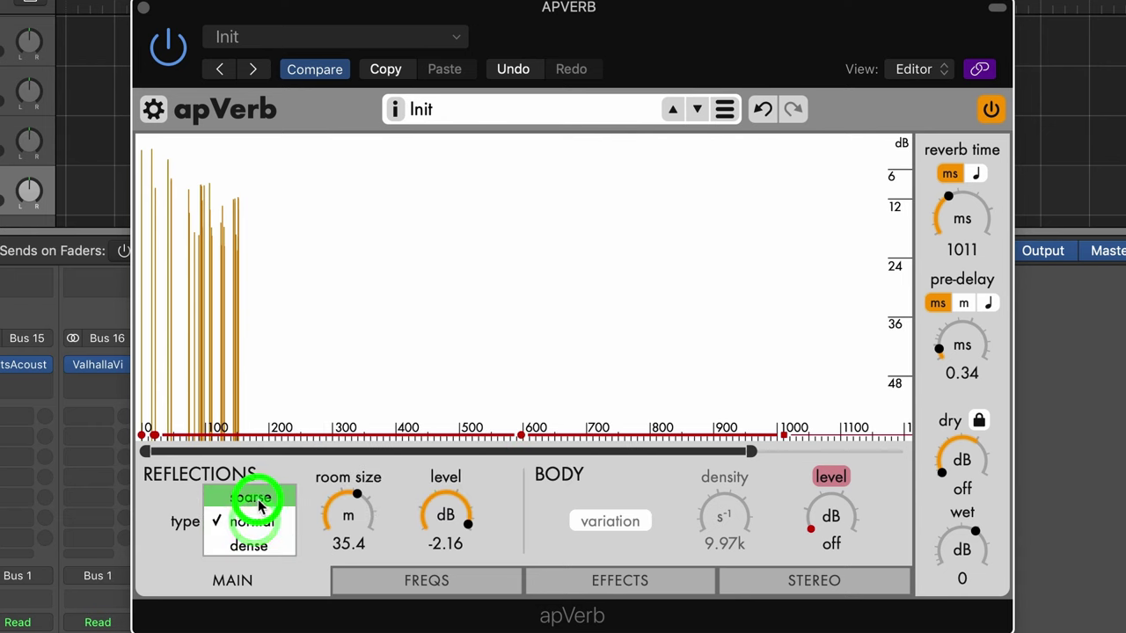
pyautogui.click(255, 499)
pyautogui.moveTo(346, 523); pyautogui.dragTo(342, 380)
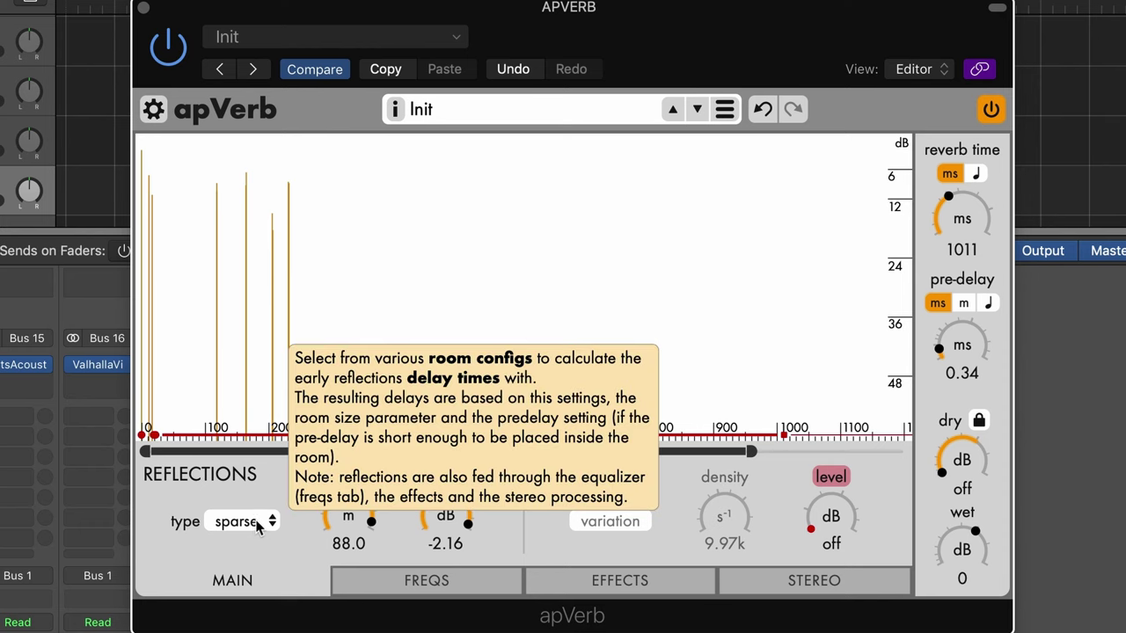
# Compare the normal and dense reflection types, settling on normal.
pyautogui.click(252, 523)
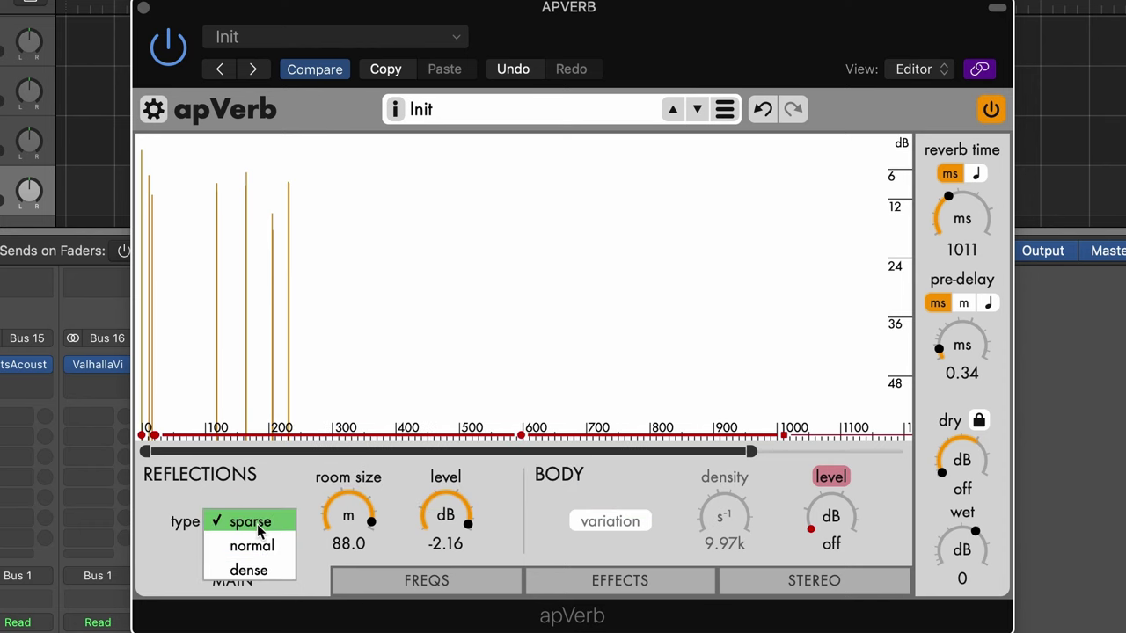
pyautogui.click(252, 546)
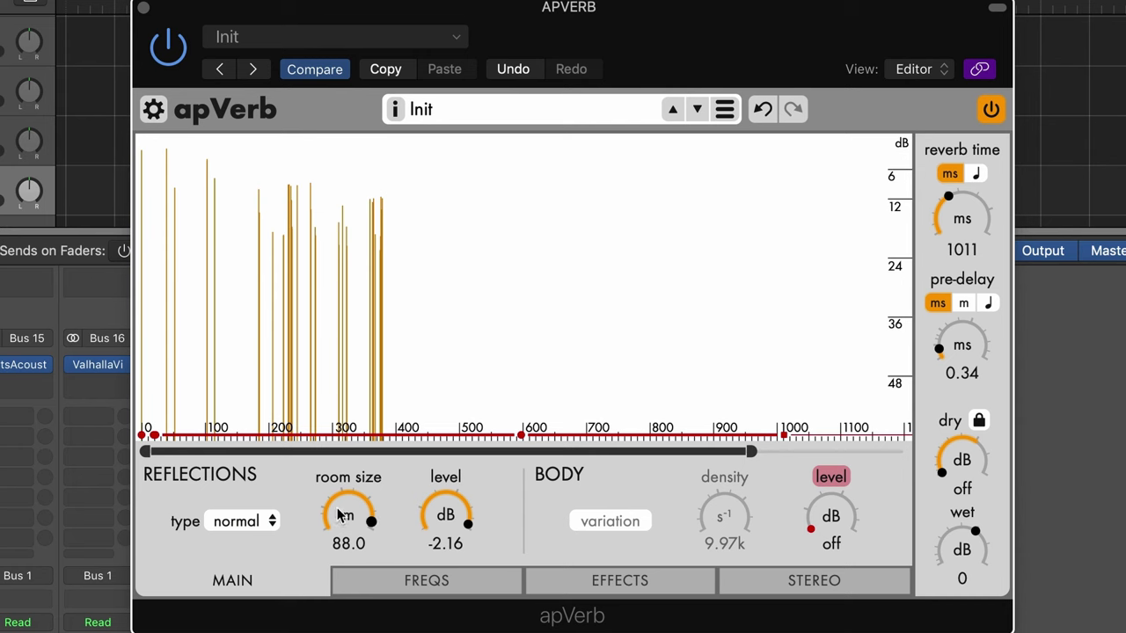
pyautogui.click(271, 524)
pyautogui.click(253, 547)
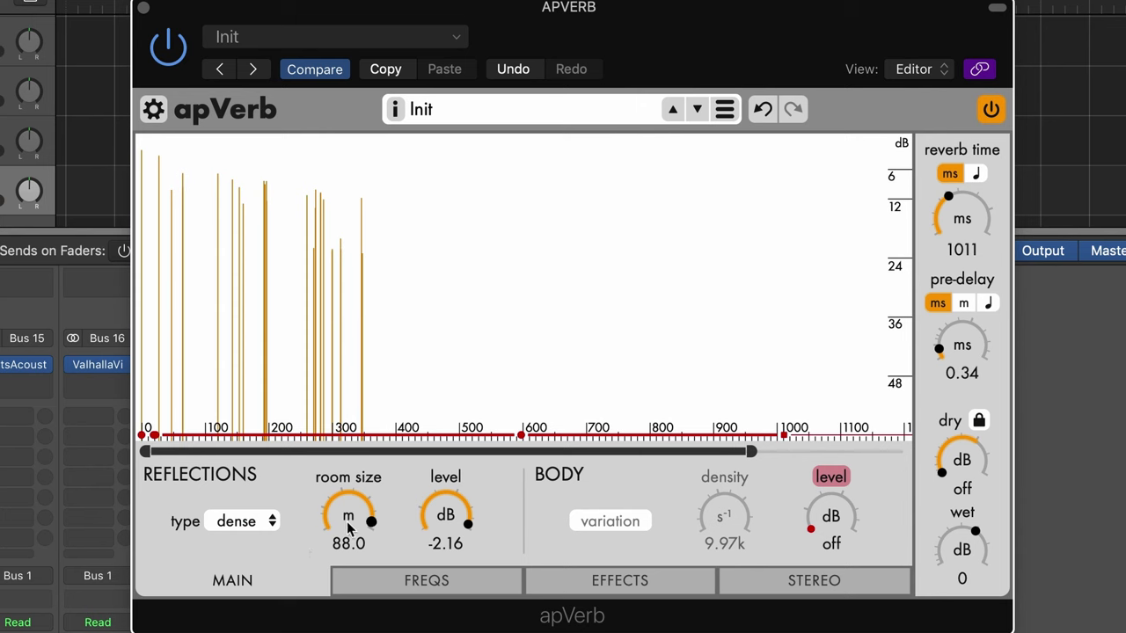
pyautogui.click(273, 524)
pyautogui.click(259, 497)
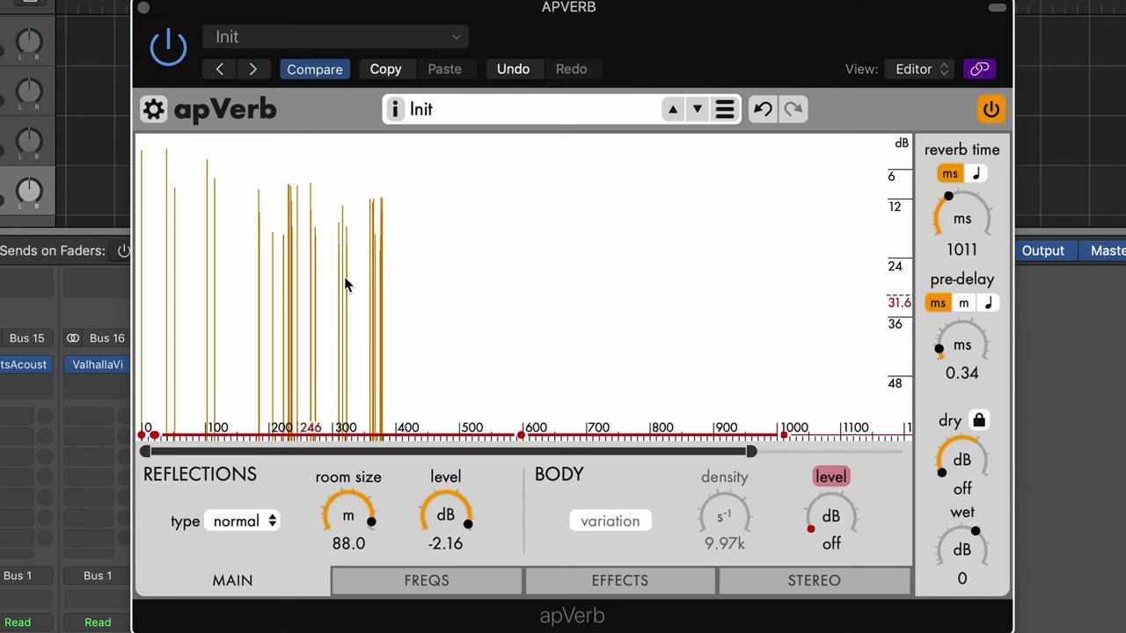
pyautogui.click(249, 526)
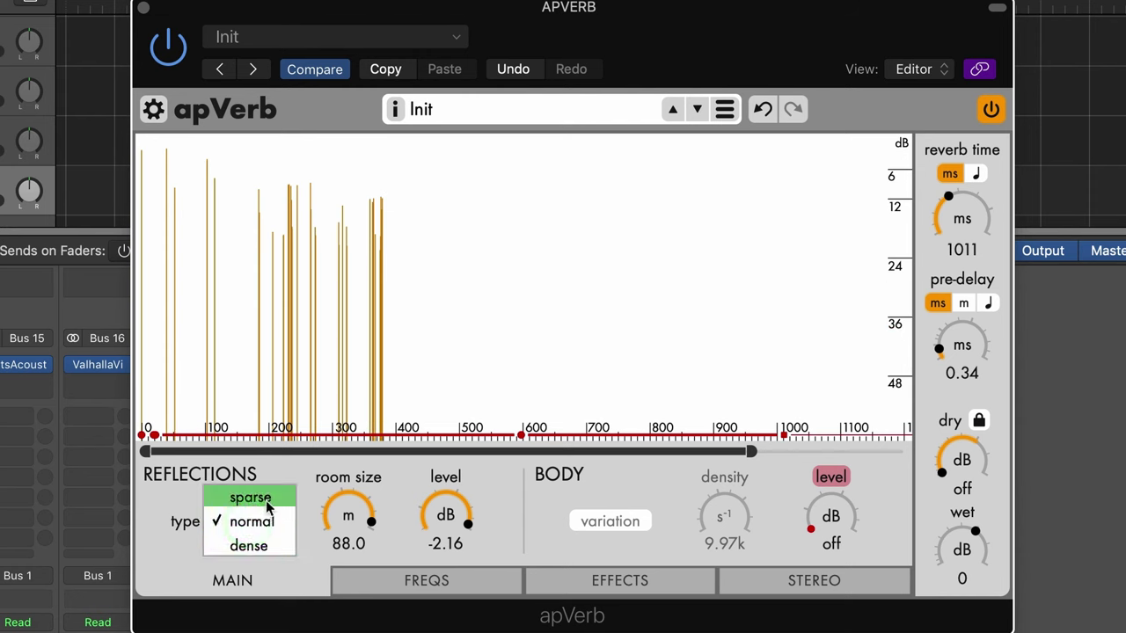
pyautogui.click(270, 523)
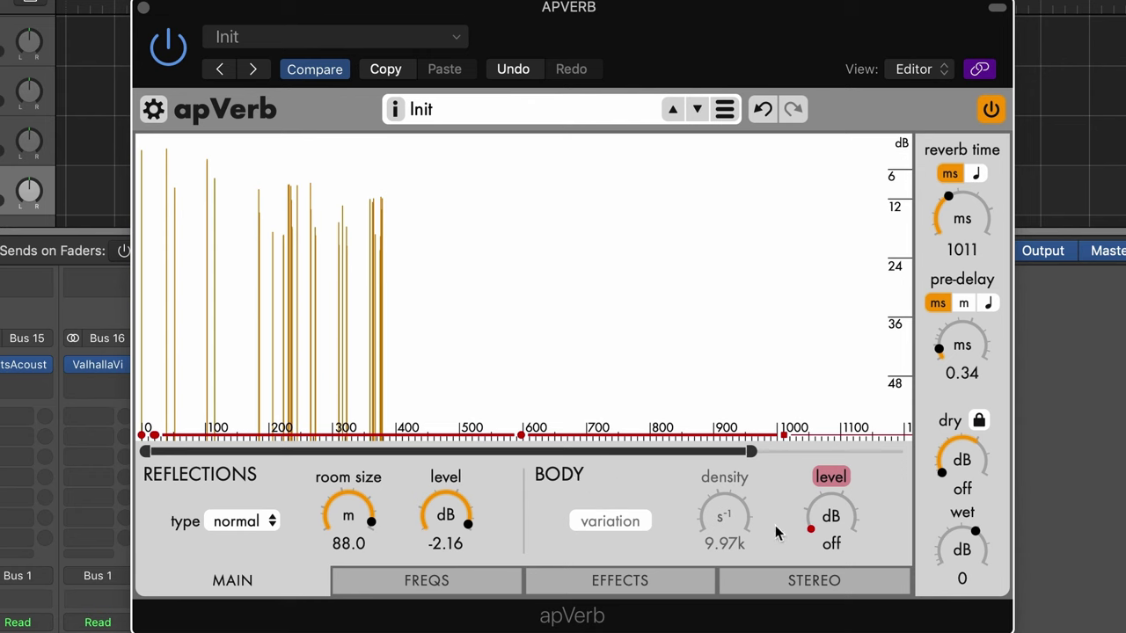
# Re-enable the body reverb tail and adjust its envelope start, density and level.
pyautogui.moveTo(835, 521); pyautogui.dragTo(832, 453)
pyautogui.click(144, 438)
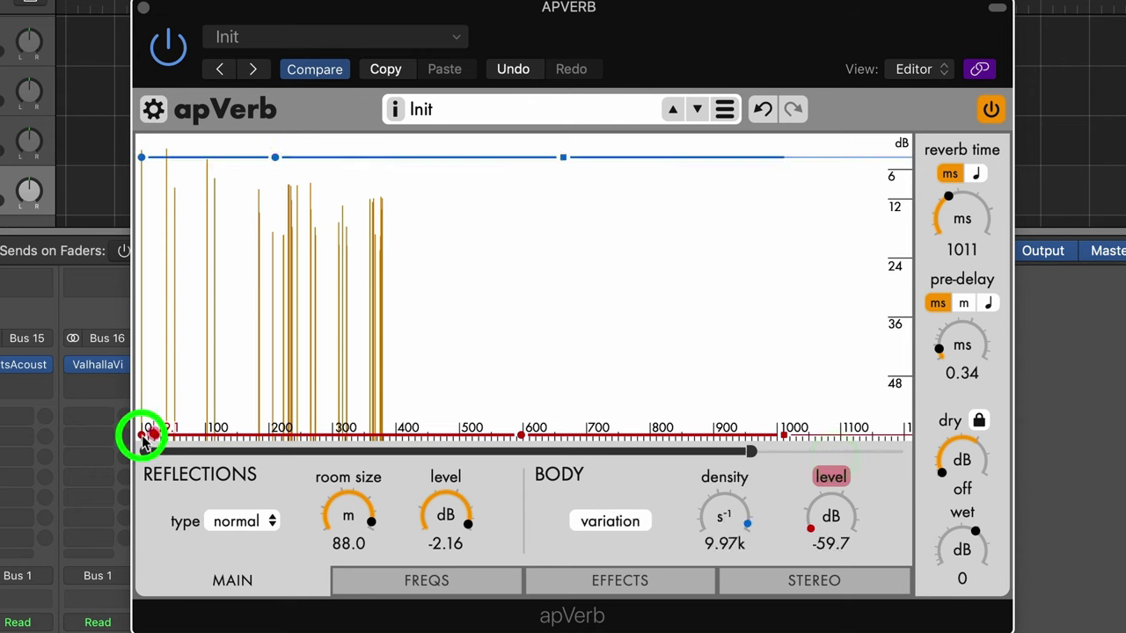
pyautogui.moveTo(145, 440)
pyautogui.mouseDown()
pyautogui.moveTo(140, 404)
pyautogui.moveTo(166, 420)
pyautogui.moveTo(167, 405)
pyautogui.mouseUp()
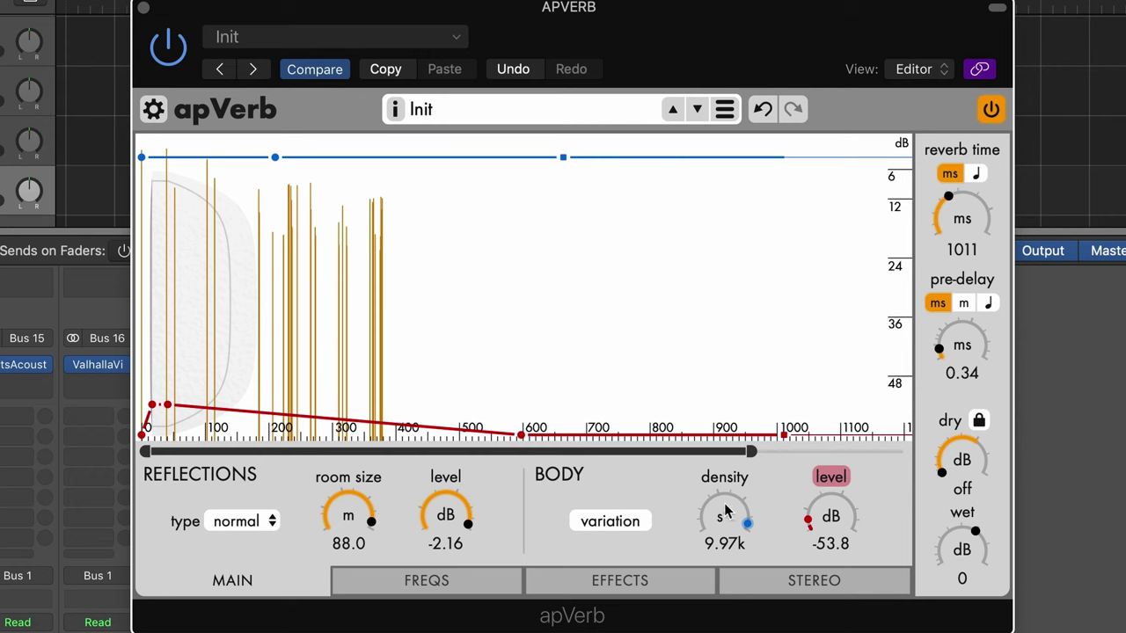
pyautogui.moveTo(727, 512); pyautogui.dragTo(724, 632)
pyautogui.moveTo(827, 517); pyautogui.dragTo(825, 199)
# Set reflections to -32.6 dB, room size 60.2 m, body level -4.13 dB and reverb time 1417 ms.
pyautogui.moveTo(432, 516); pyautogui.dragTo(441, 547)
pyautogui.moveTo(347, 517); pyautogui.dragTo(350, 561)
pyautogui.moveTo(808, 519); pyautogui.dragTo(808, 516)
pyautogui.click(360, 515)
pyautogui.moveTo(445, 543); pyautogui.dragTo(431, 632)
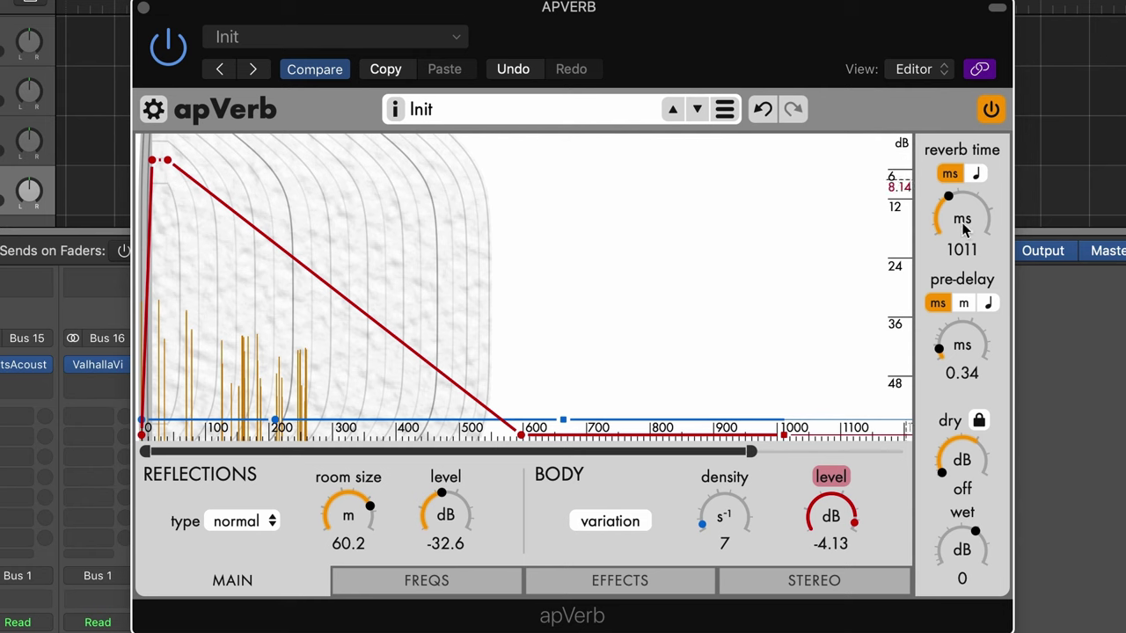
pyautogui.moveTo(961, 221); pyautogui.dragTo(963, 130)
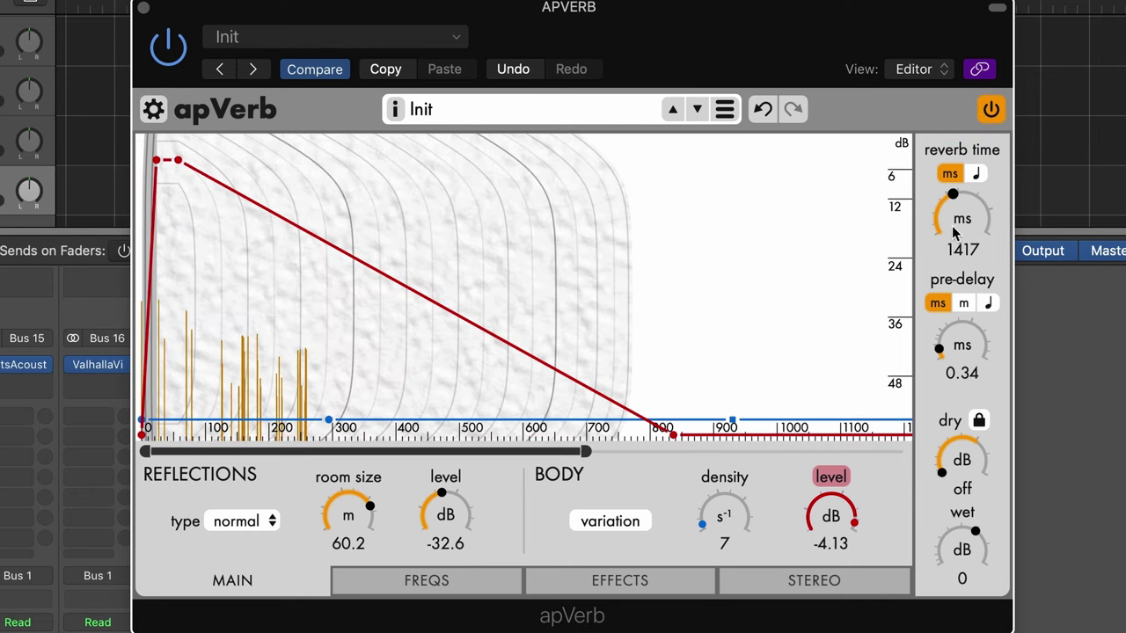
# Raise body density and lift the early density envelope breakpoints to around 200 ms.
pyautogui.moveTo(955, 230)
pyautogui.moveTo(730, 519)
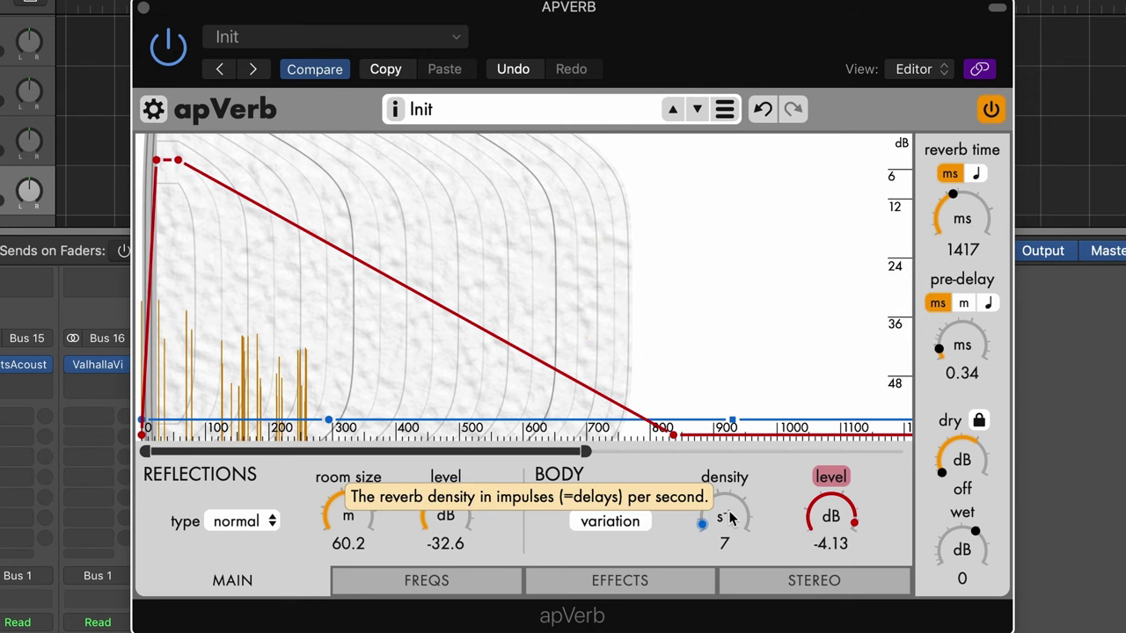
pyautogui.moveTo(729, 519); pyautogui.dragTo(730, 467)
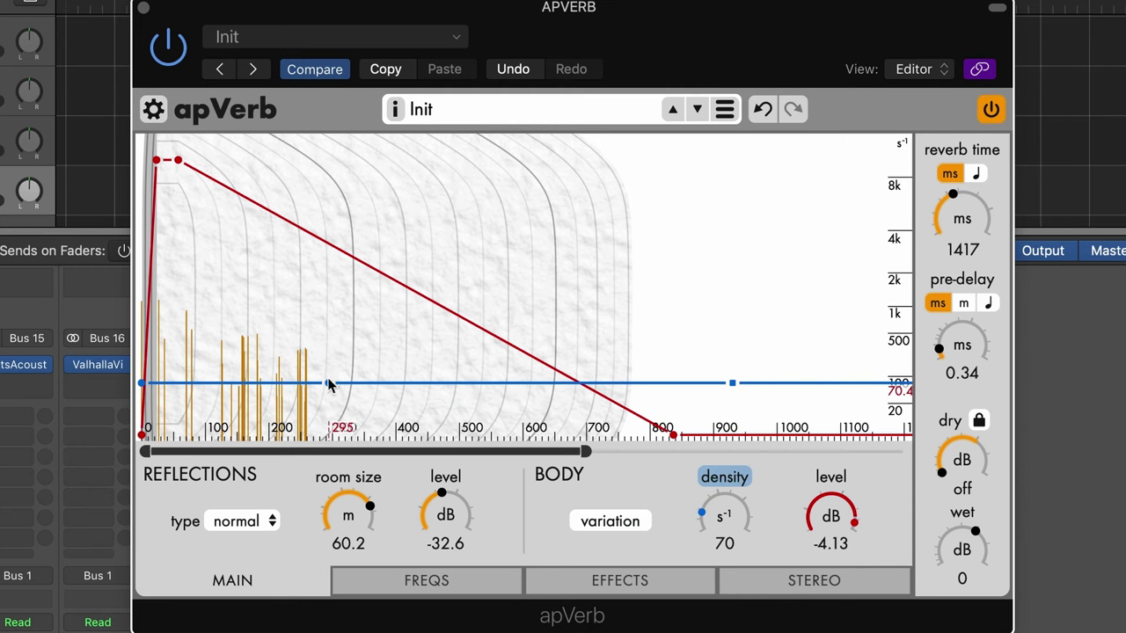
pyautogui.moveTo(328, 382); pyautogui.dragTo(279, 362)
pyautogui.moveTo(150, 323); pyautogui.dragTo(154, 233)
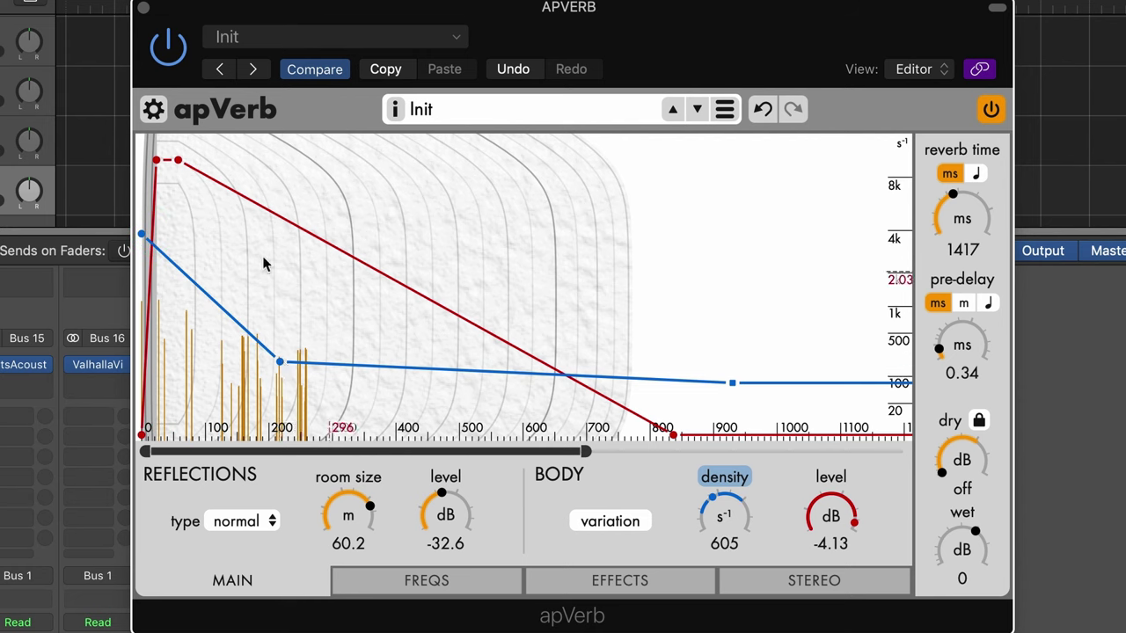
pyautogui.moveTo(142, 234); pyautogui.dragTo(144, 192)
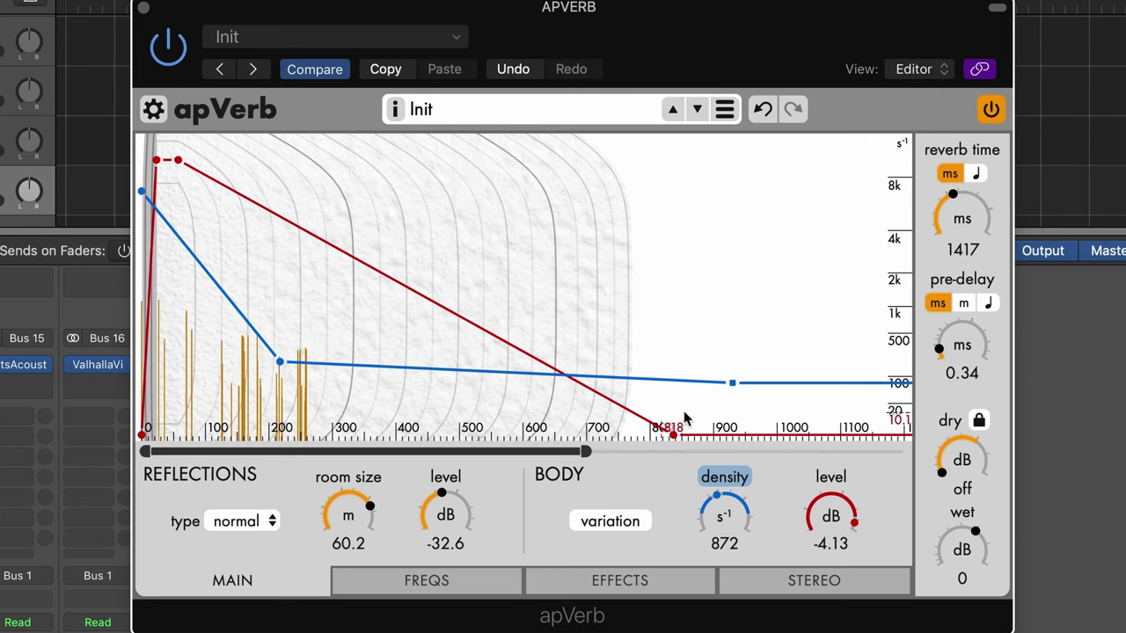
# Pull the density envelope's end to zero and level its start with the 200 ms point.
pyautogui.click(732, 384)
pyautogui.moveTo(732, 385); pyautogui.dragTo(723, 435)
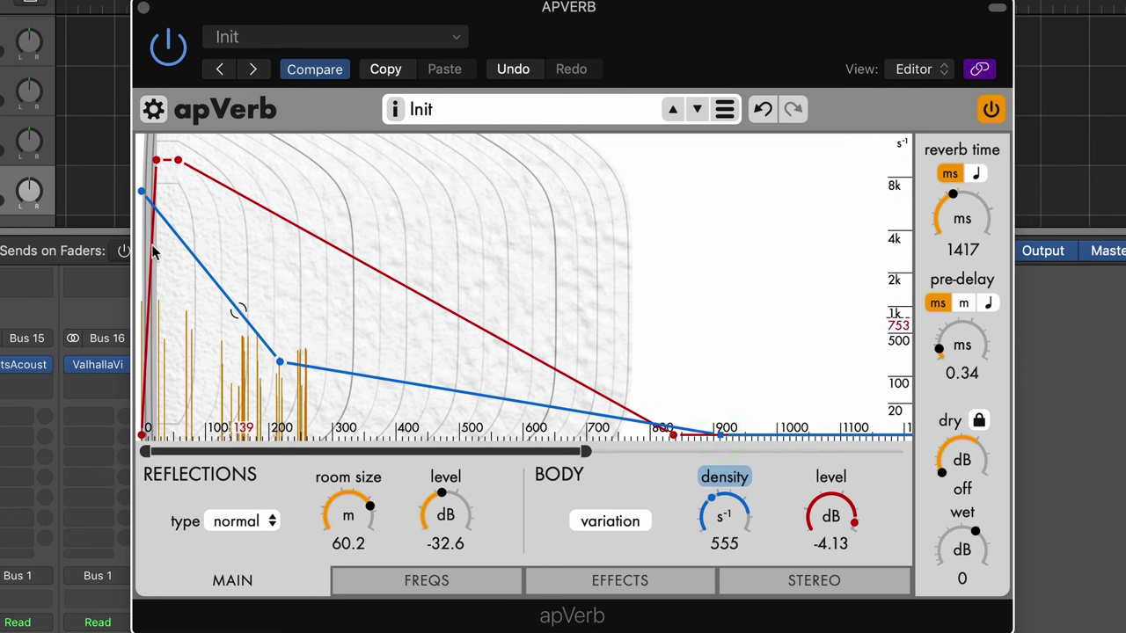
pyautogui.moveTo(141, 192); pyautogui.dragTo(216, 449)
pyautogui.moveTo(145, 440); pyautogui.dragTo(144, 361)
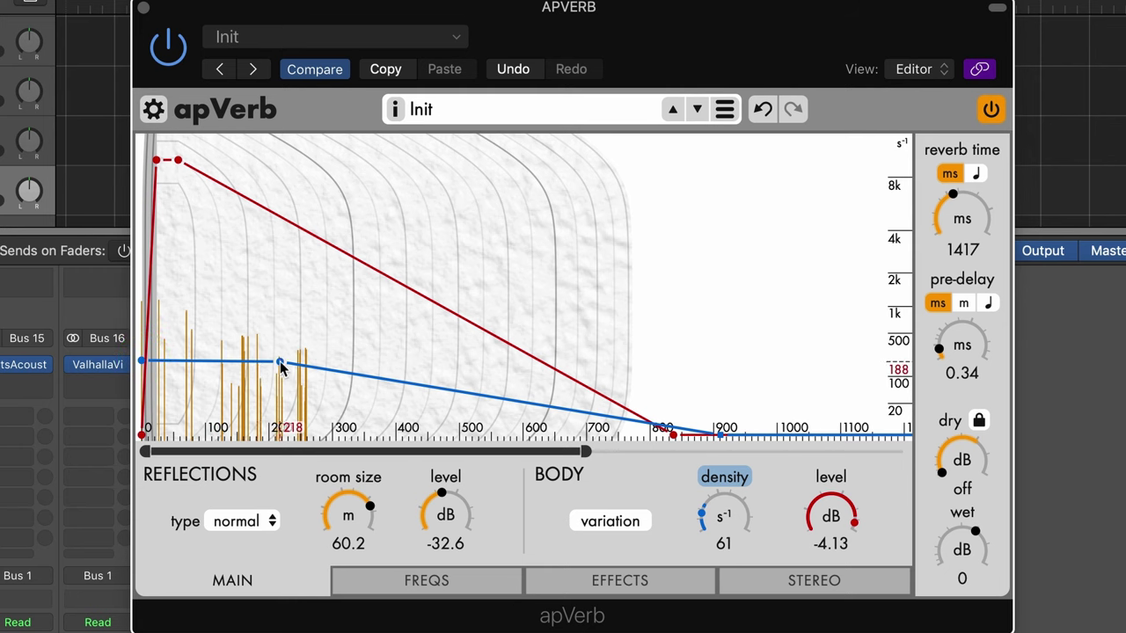
# Set apVerb's density to 58 and body level to -1.97 dB.
pyautogui.moveTo(737, 515); pyautogui.dragTo(729, 536)
pyautogui.moveTo(829, 521); pyautogui.dragTo(828, 502)
pyautogui.moveTo(727, 519); pyautogui.dragTo(728, 499)
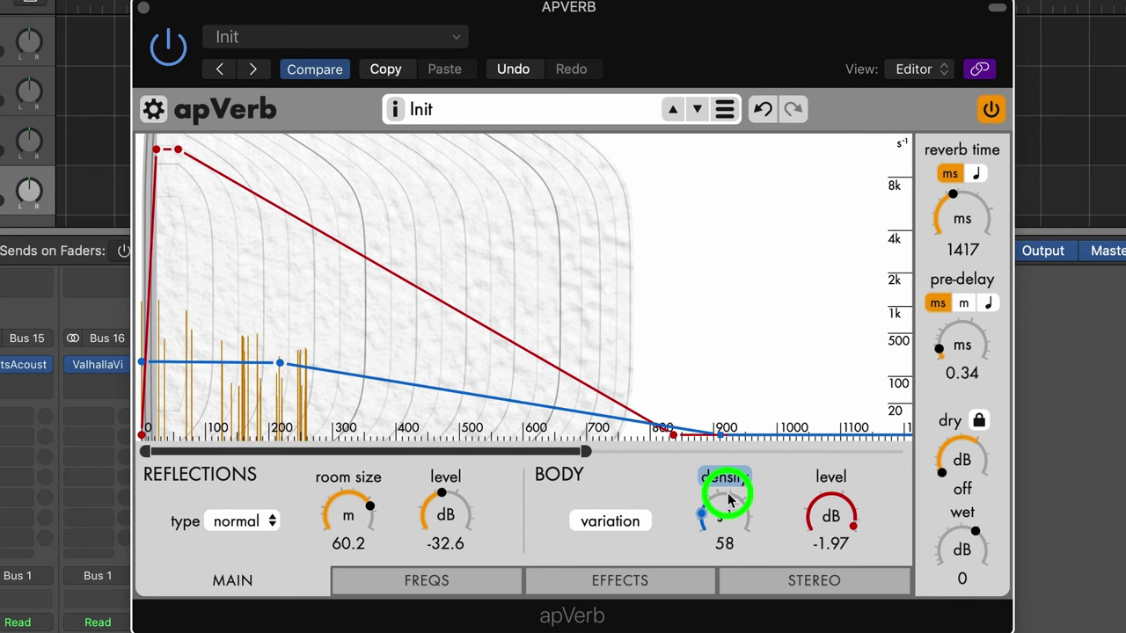
# Push apVerb's body density knob up to 5.59k.
pyautogui.moveTo(728, 500)
pyautogui.mouseDown()
pyautogui.moveTo(728, 489)
pyautogui.moveTo(736, 620)
pyautogui.moveTo(730, 489)
pyautogui.mouseUp()
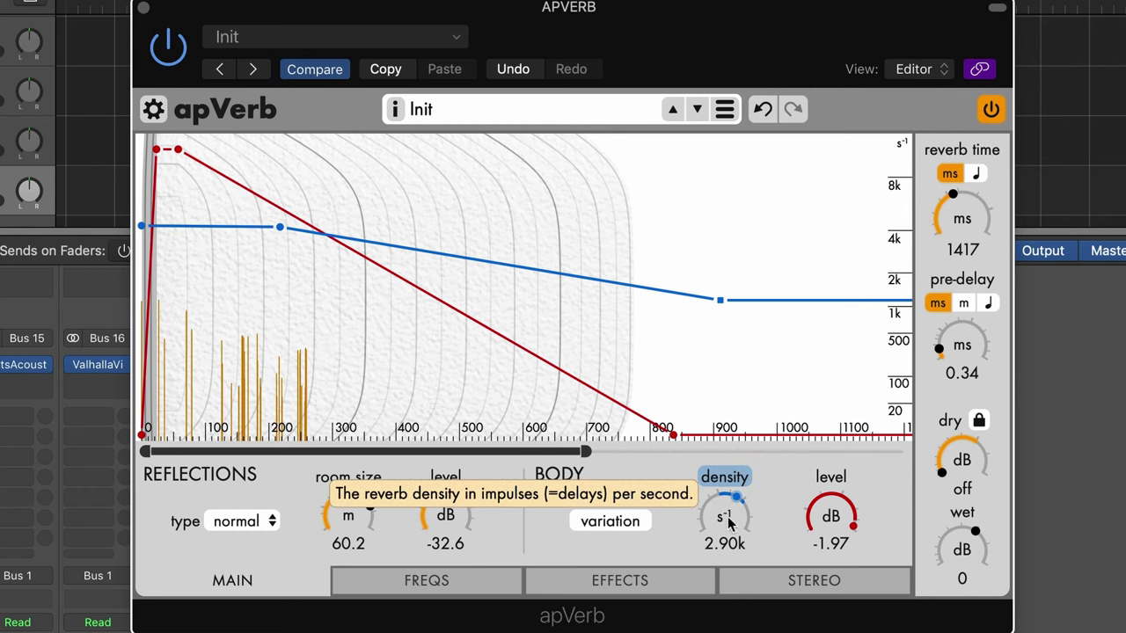
pyautogui.moveTo(728, 521); pyautogui.dragTo(719, 456)
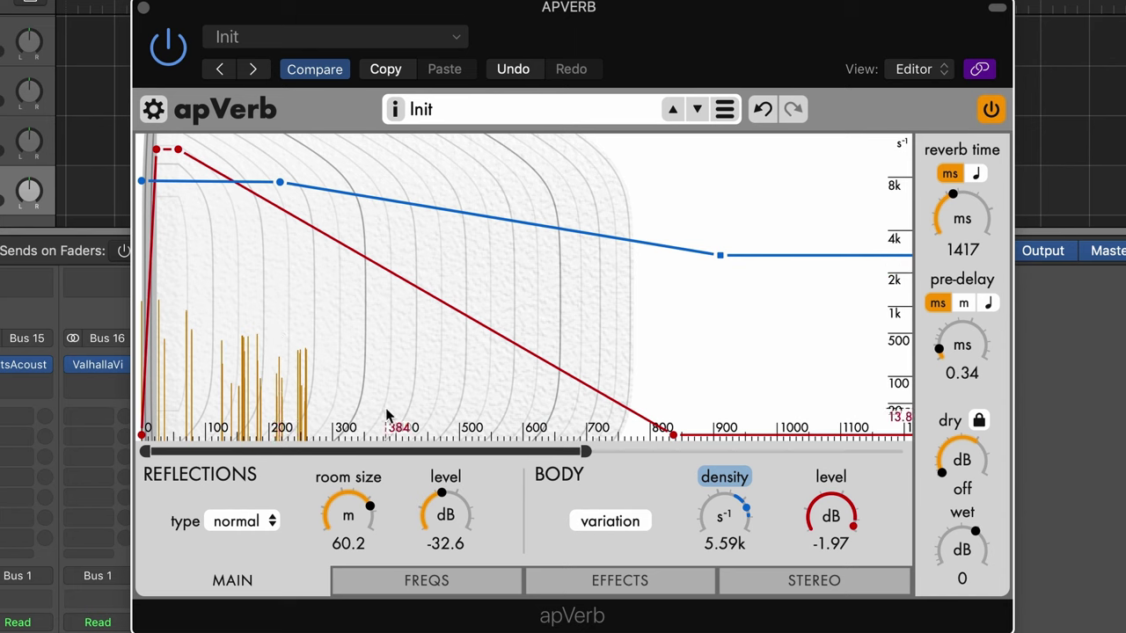
# Add zigzag breakpoints to the density envelope and a dip to the level line, then set density to 739.
pyautogui.doubleClick(233, 393)
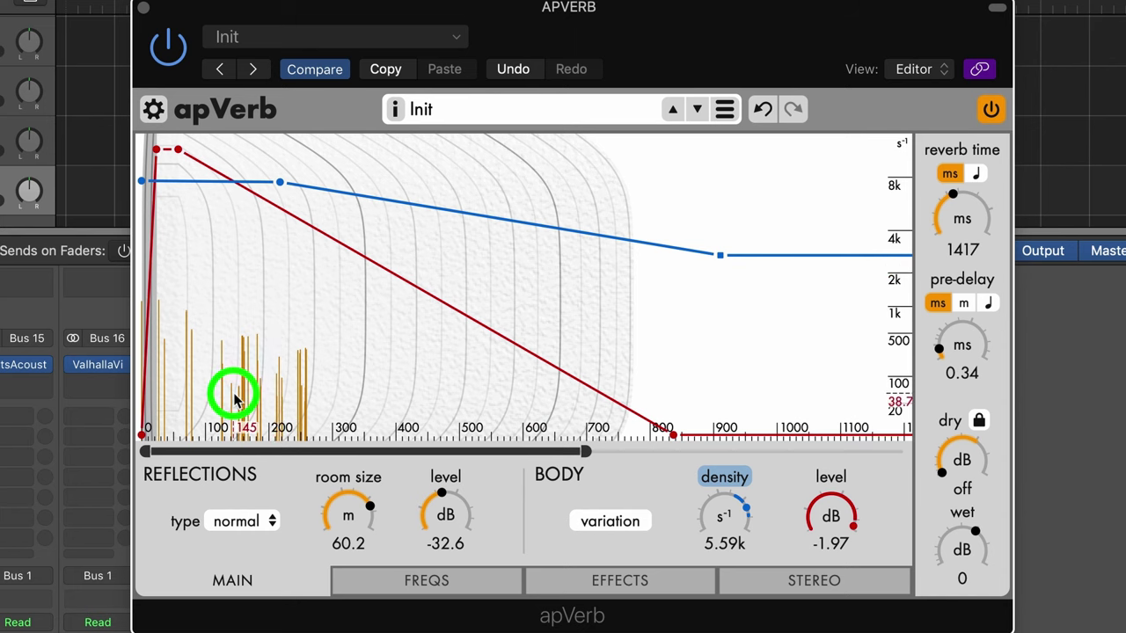
pyautogui.doubleClick(325, 373)
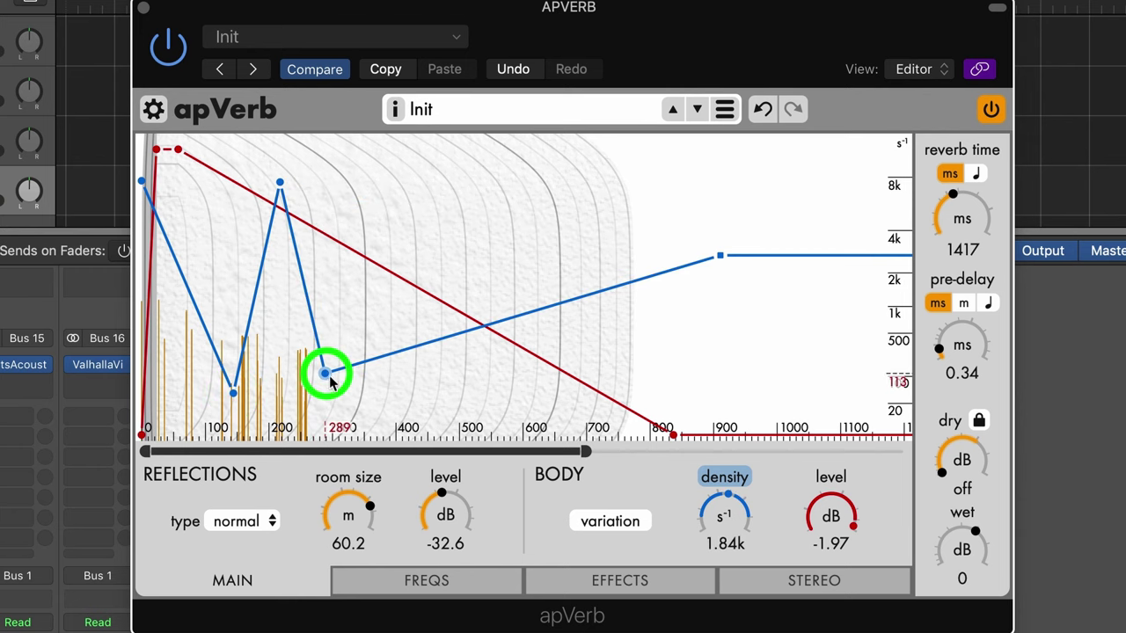
pyautogui.doubleClick(365, 188)
pyautogui.doubleClick(404, 387)
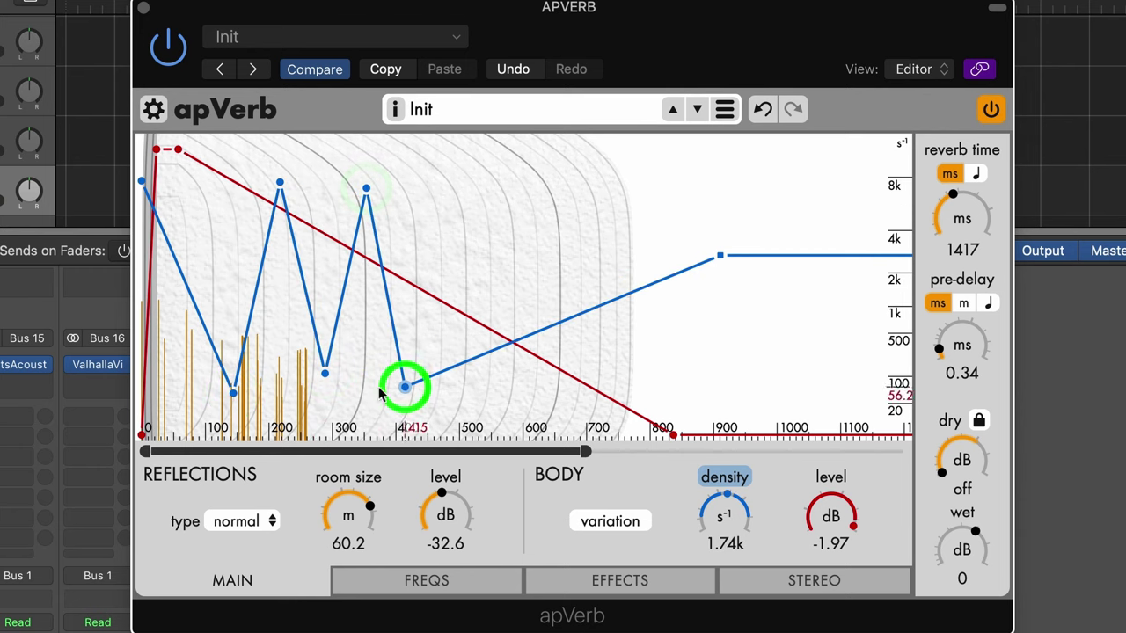
pyautogui.moveTo(233, 392); pyautogui.dragTo(191, 392)
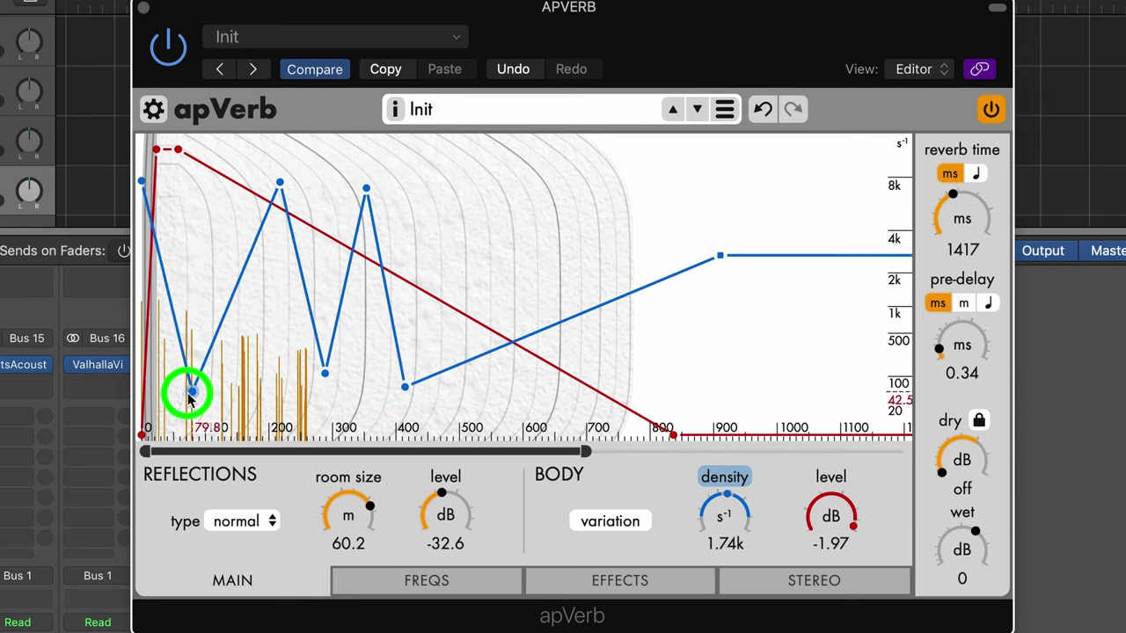
pyautogui.doubleClick(231, 180)
pyautogui.moveTo(228, 219); pyautogui.dragTo(220, 192)
pyautogui.doubleClick(239, 280)
pyautogui.moveTo(720, 538); pyautogui.dragTo(726, 576)
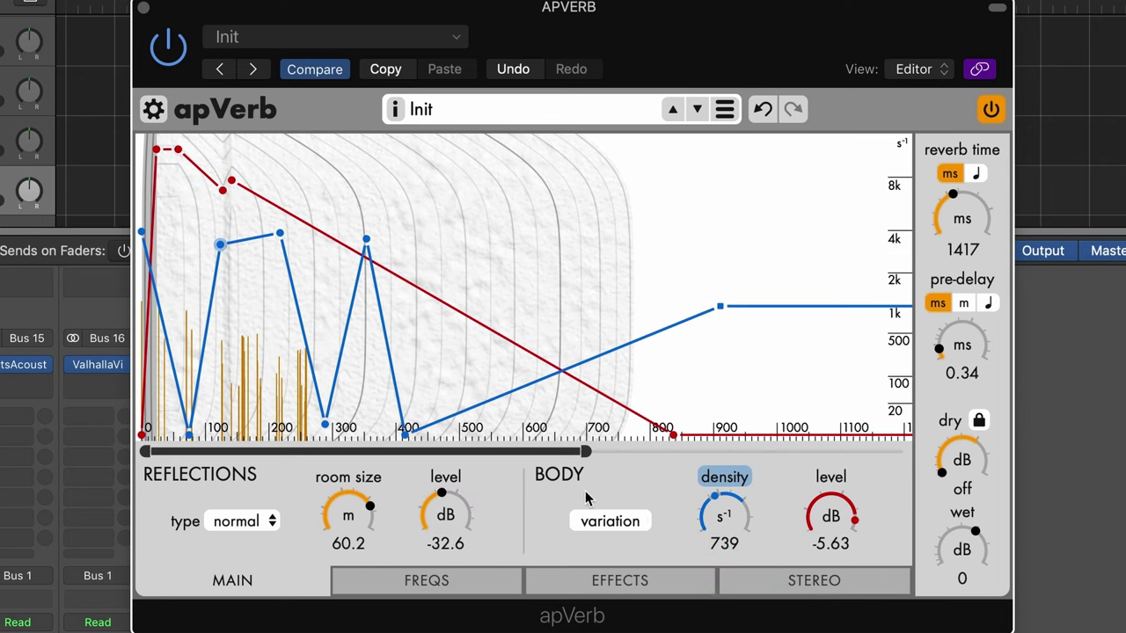
pyautogui.click(451, 582)
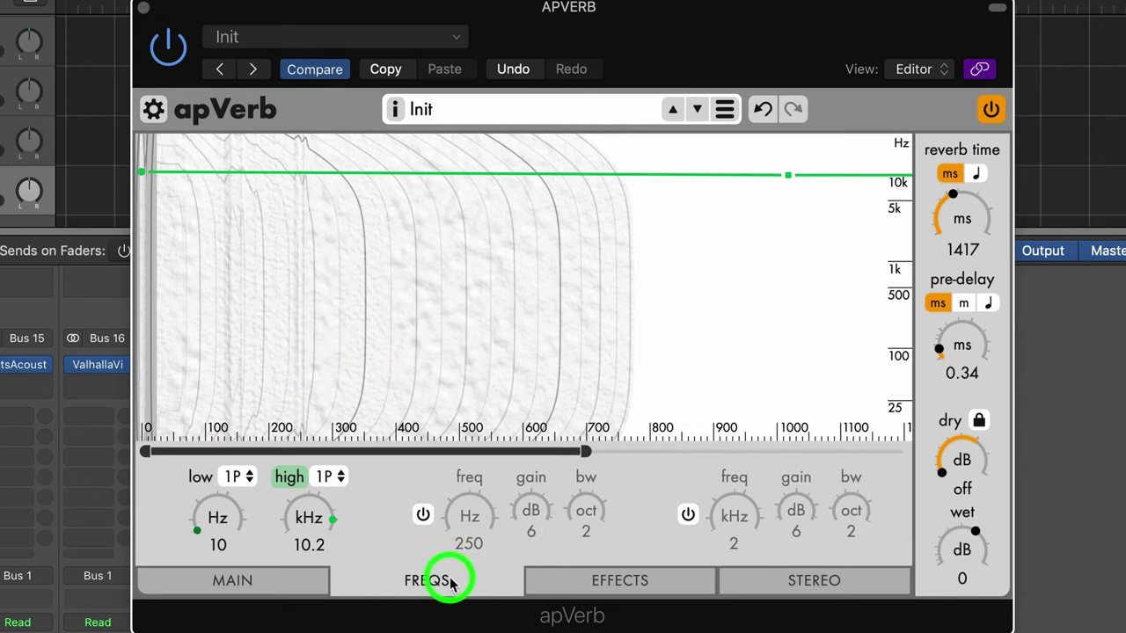
pyautogui.click(637, 588)
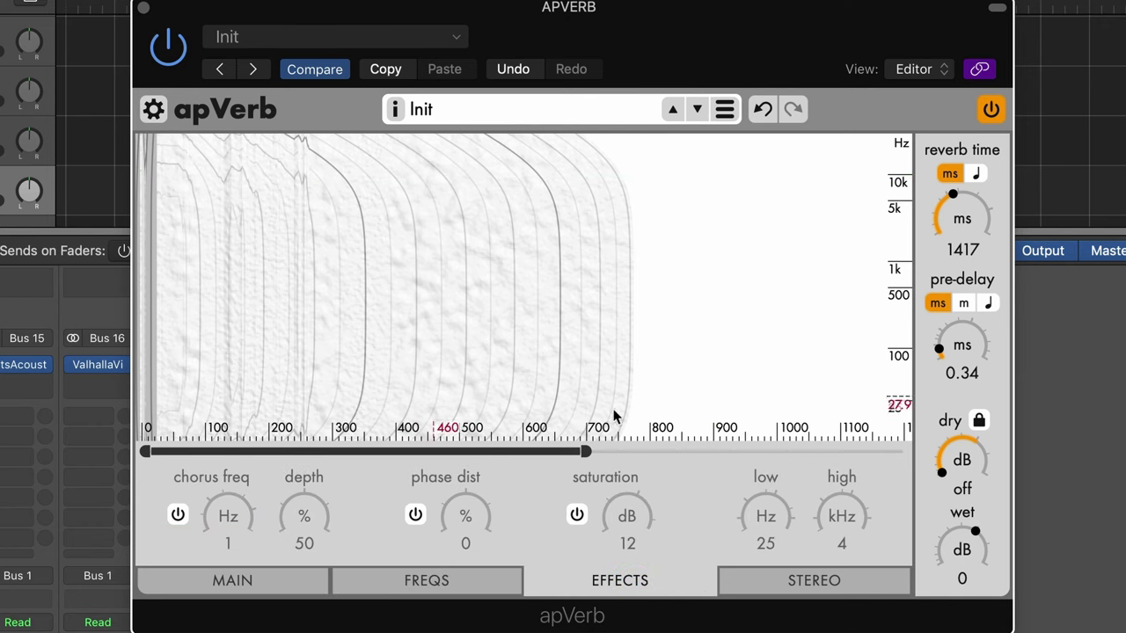
pyautogui.click(813, 587)
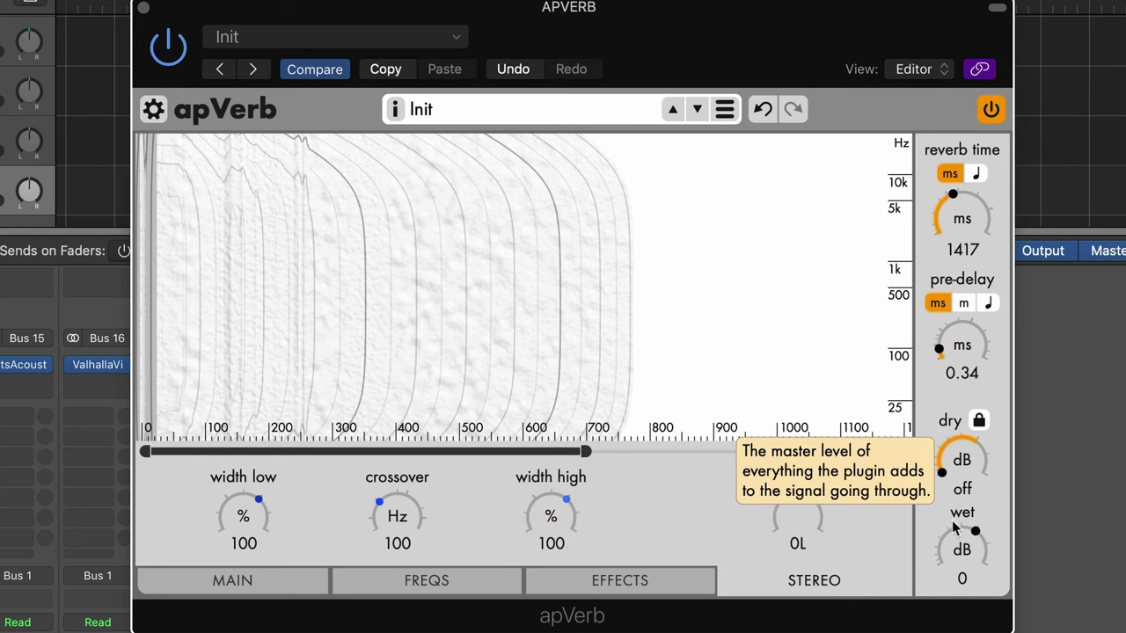
pyautogui.click(264, 586)
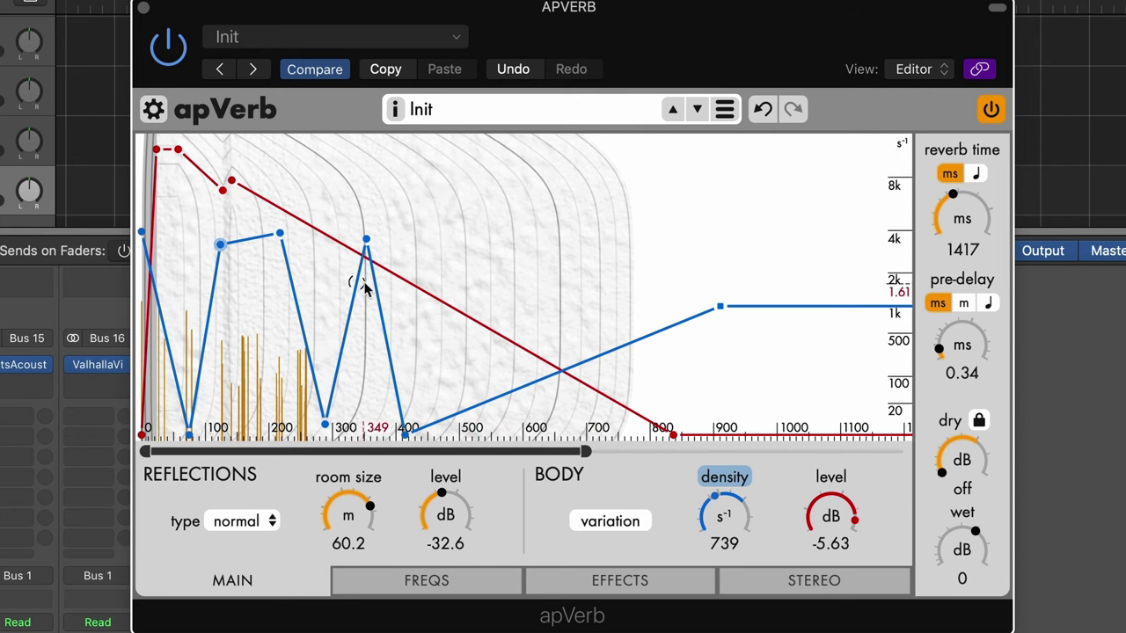
pyautogui.click(464, 108)
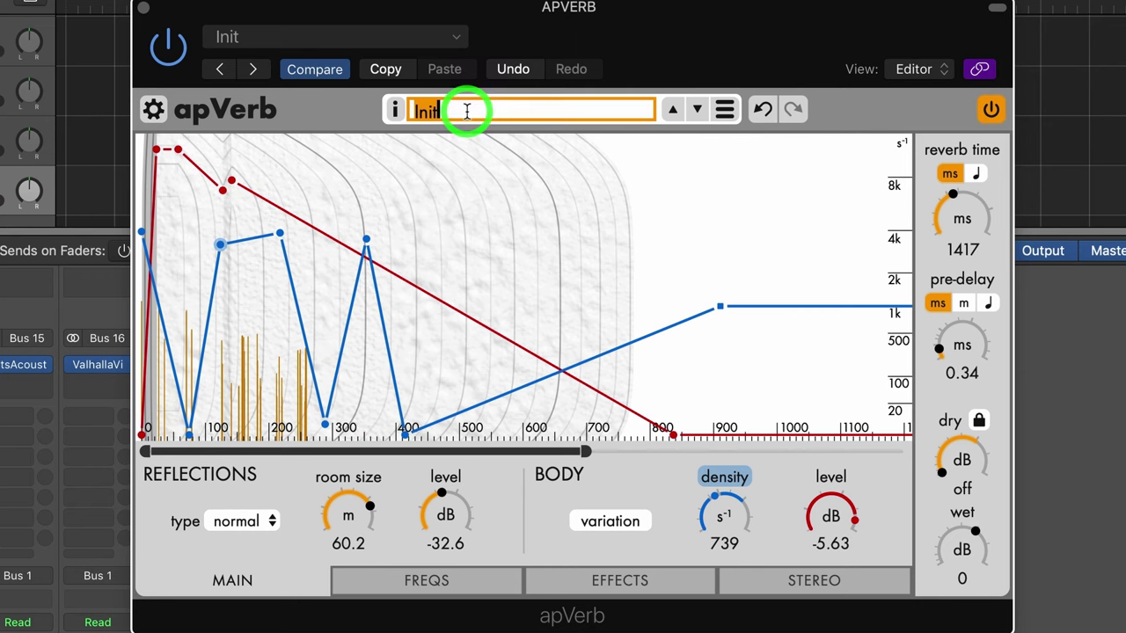
# Browse apVerb's preset submenus and close the list without choosing a preset.
pyautogui.click(724, 108)
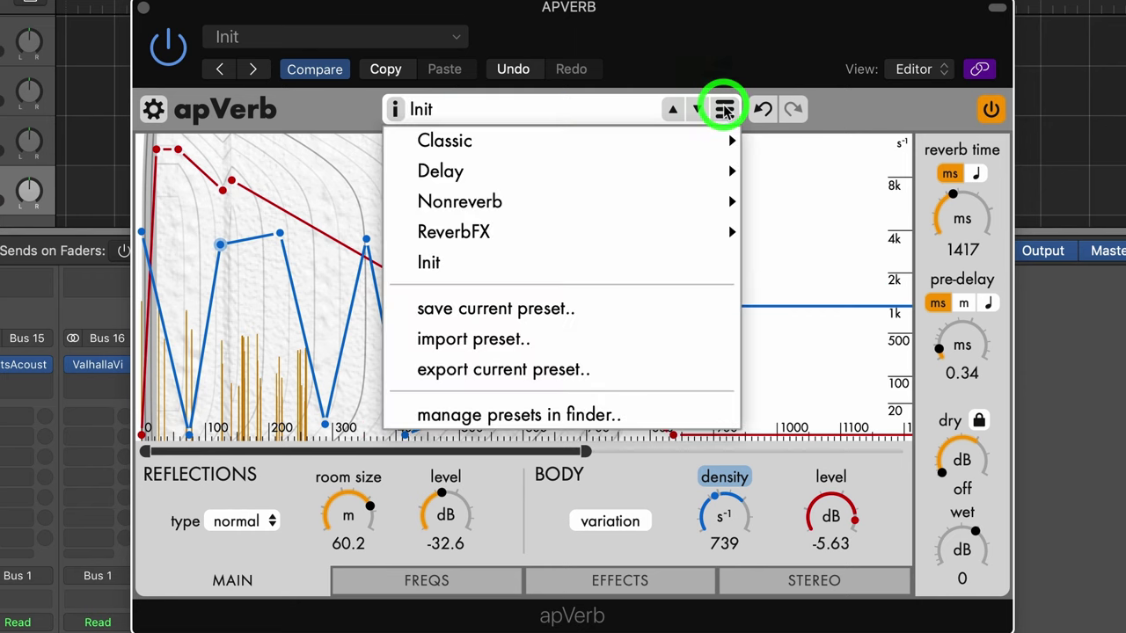
pyautogui.moveTo(595, 239)
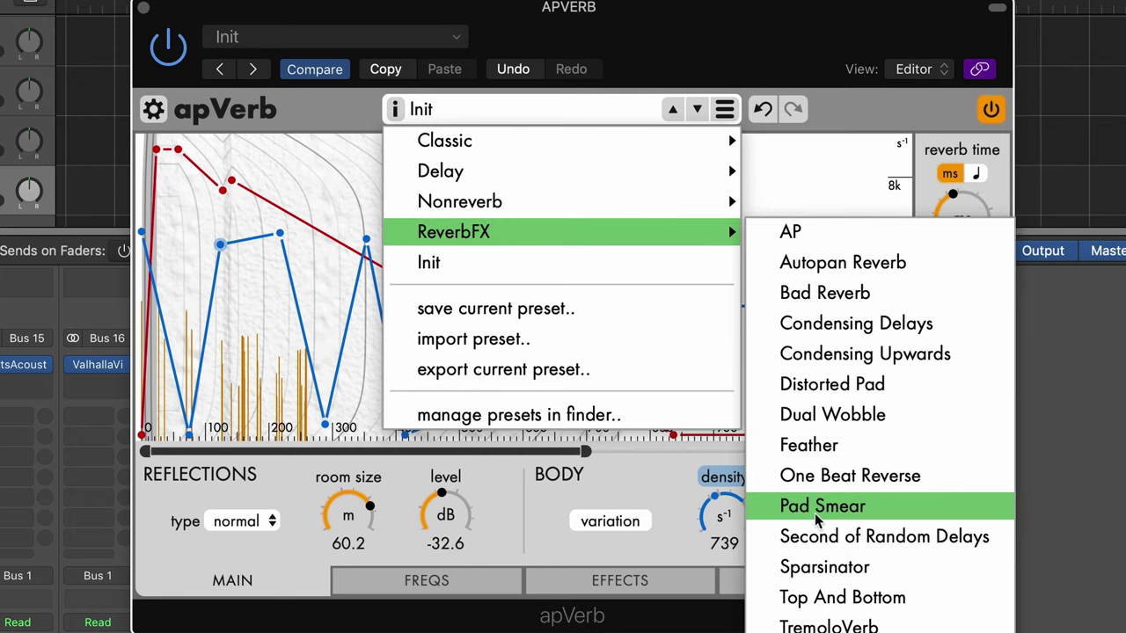
pyautogui.moveTo(580, 207)
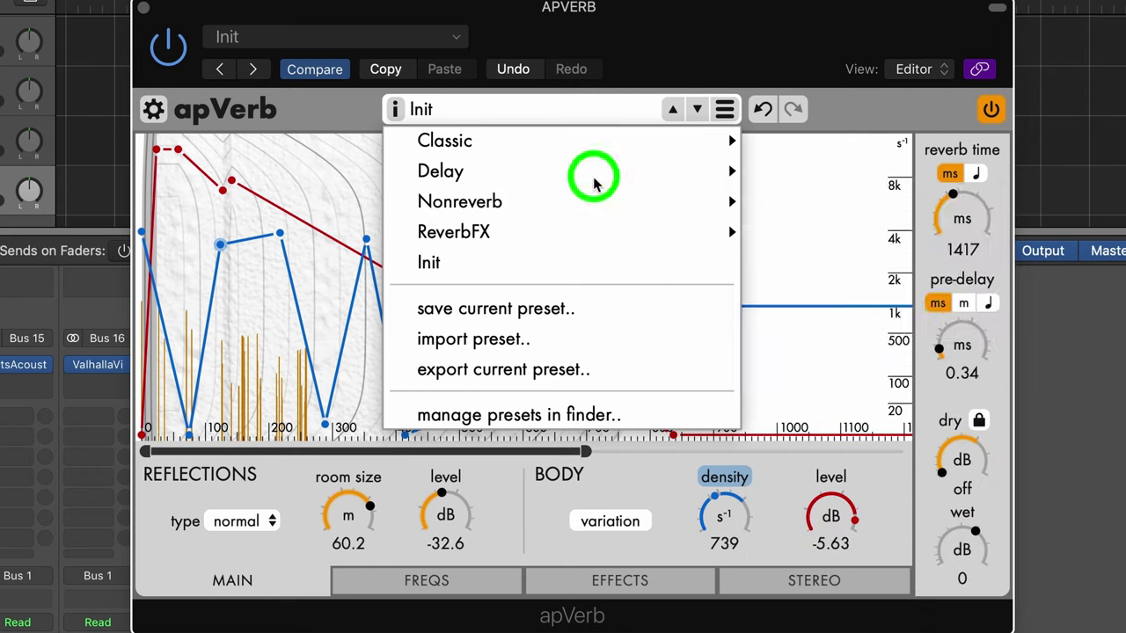
pyautogui.moveTo(595, 171)
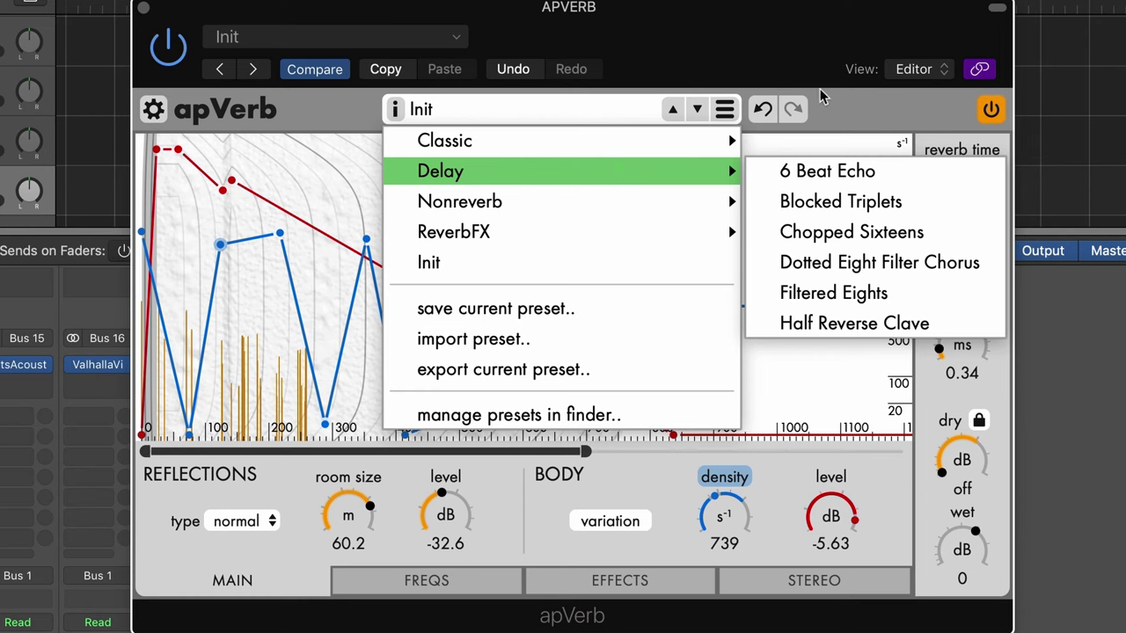
pyautogui.click(844, 115)
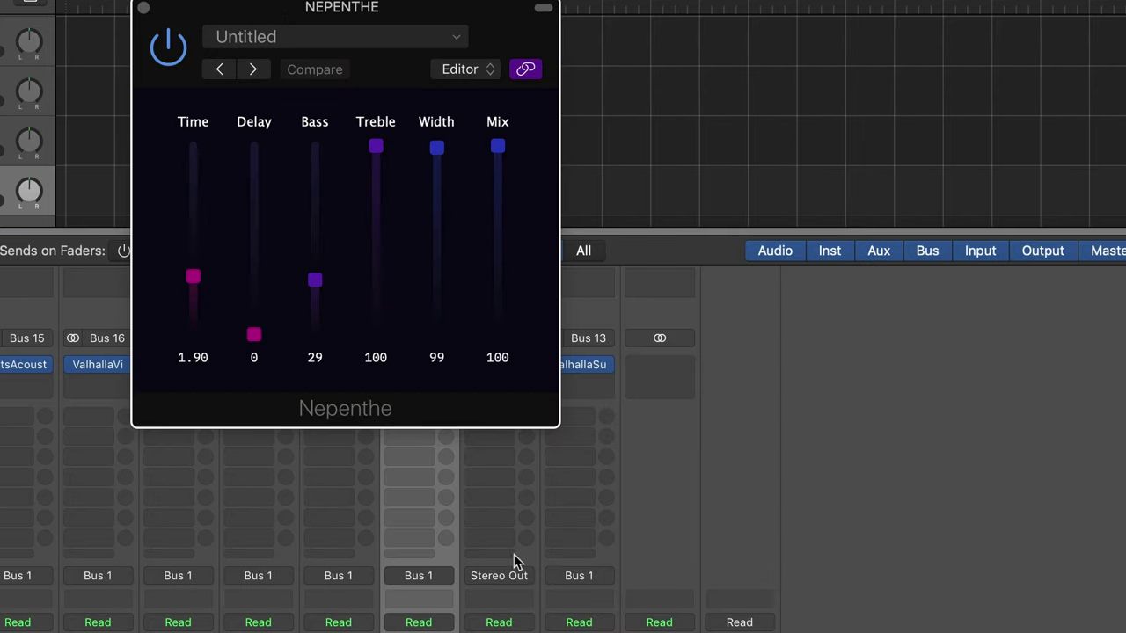
# Move the Nepenthe window further right over the mixer.
pyautogui.moveTo(479, 22); pyautogui.dragTo(737, 68)
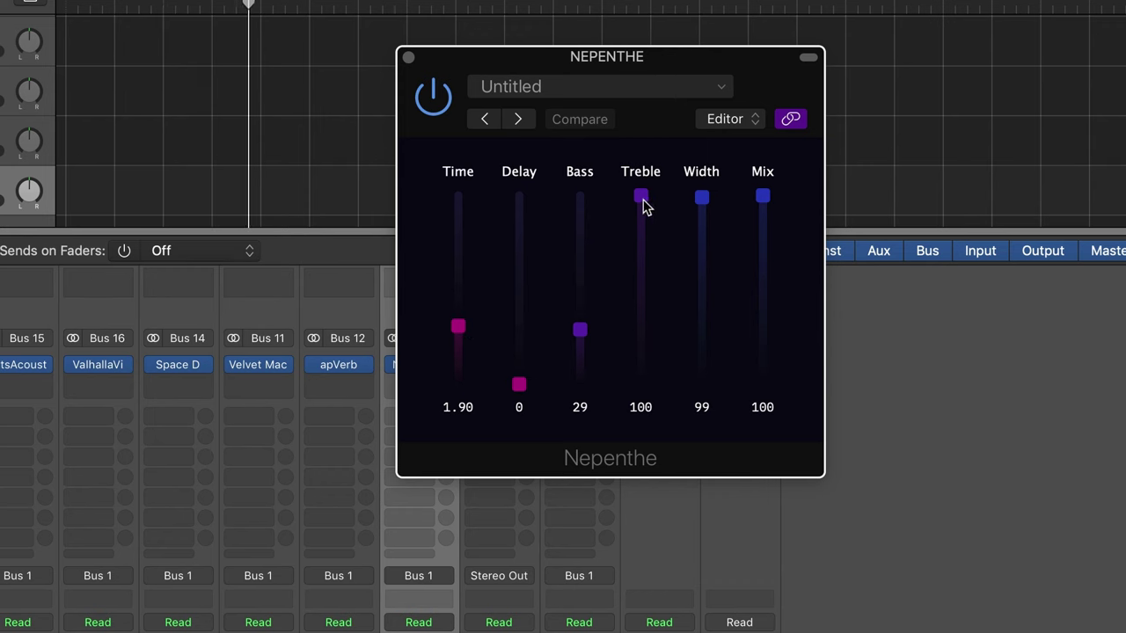
# Experiment with Nepenthe's Bass and Time sliders, pushing Time to about 4.46.
pyautogui.moveTo(641, 198); pyautogui.dragTo(641, 197)
pyautogui.moveTo(581, 331); pyautogui.dragTo(582, 290)
pyautogui.moveTo(641, 191); pyautogui.dragTo(642, 156)
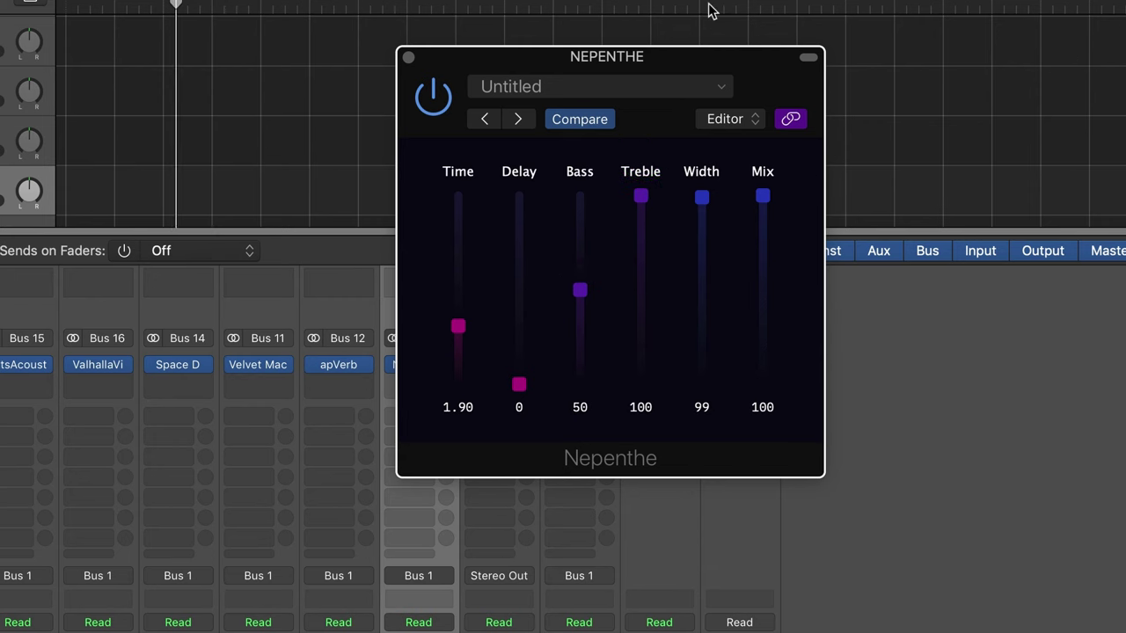
pyautogui.moveTo(457, 331); pyautogui.dragTo(460, 392)
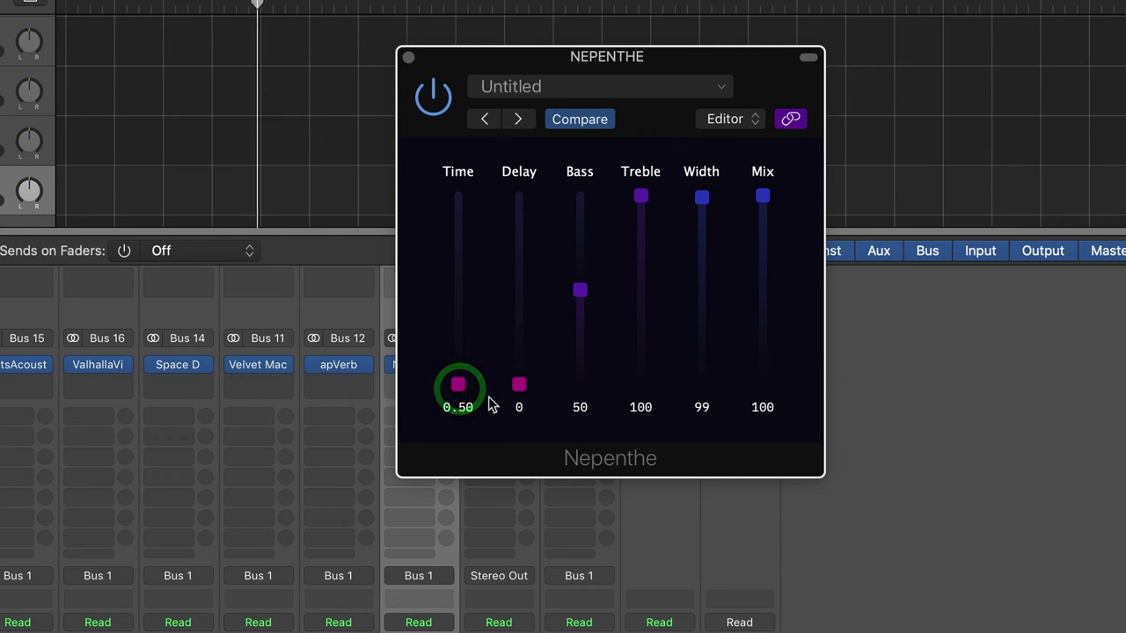
pyautogui.scroll(-2, 463, 396)
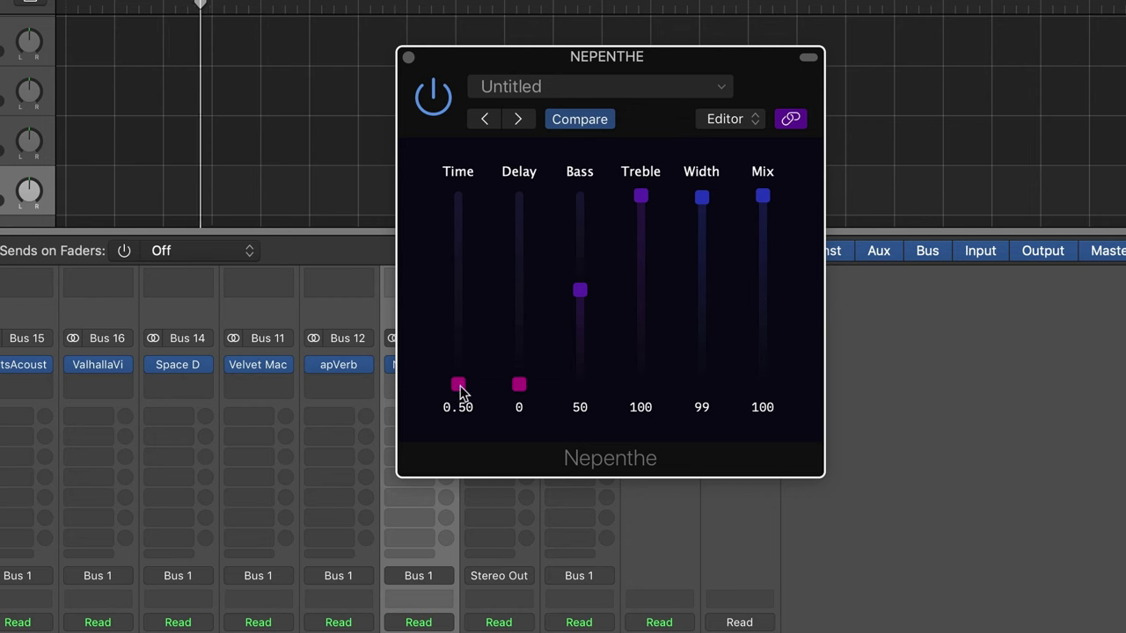
pyautogui.moveTo(457, 382); pyautogui.dragTo(462, 358)
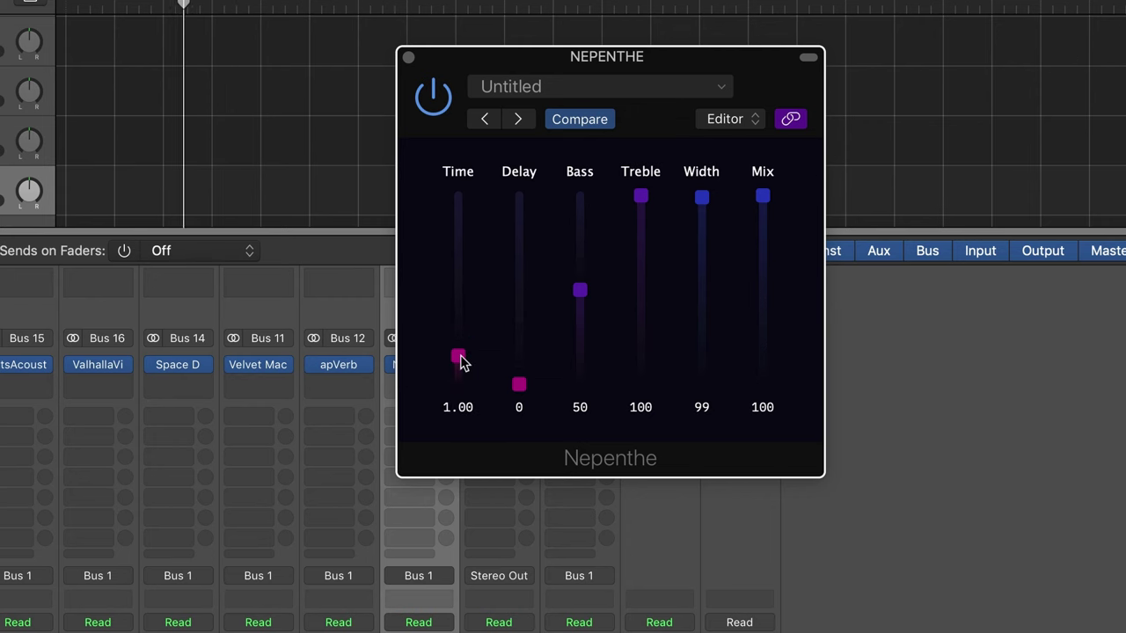
pyautogui.moveTo(462, 359); pyautogui.dragTo(462, 269)
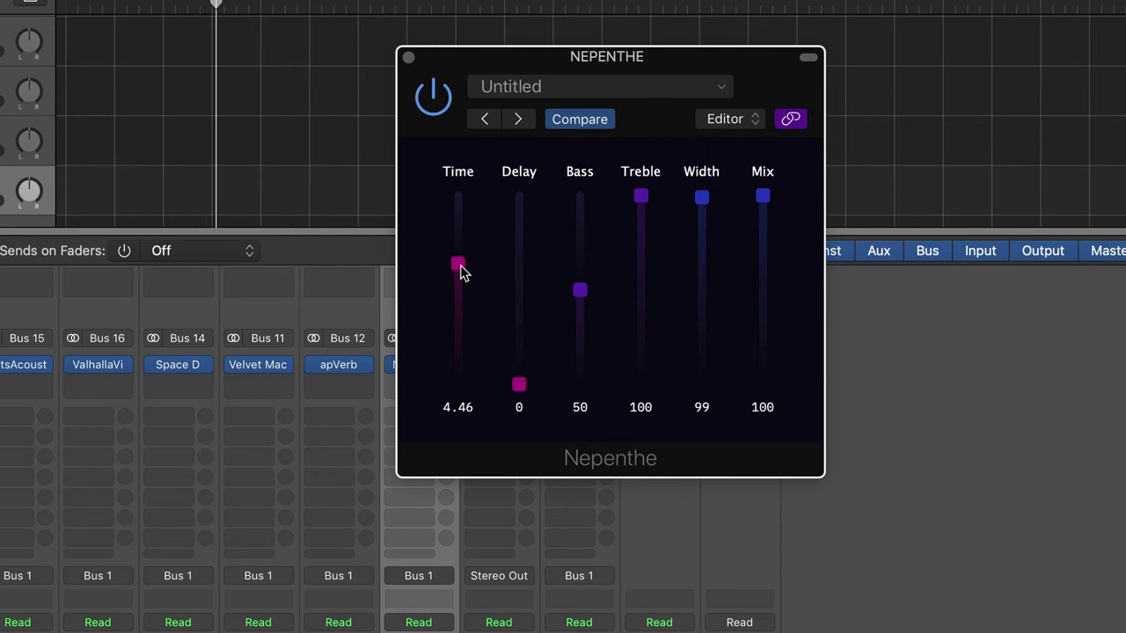
pyautogui.moveTo(461, 272); pyautogui.dragTo(459, 339)
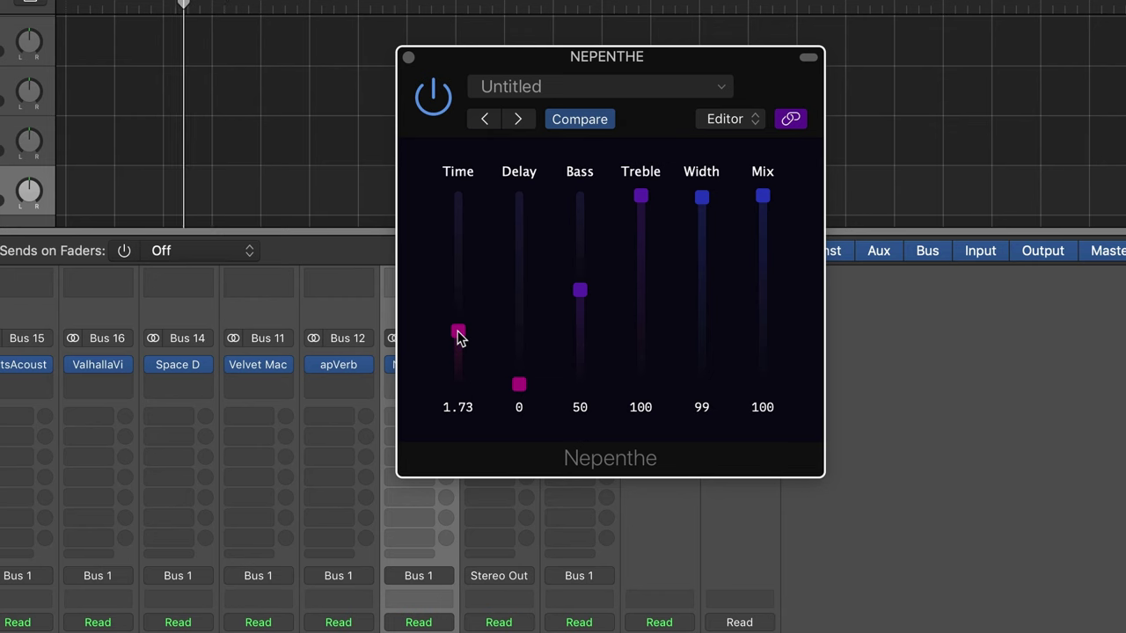
# Set Nepenthe's Bass to 30 and Treble to 86, and lengthen Time again.
pyautogui.moveTo(641, 209); pyautogui.dragTo(649, 167)
pyautogui.moveTo(581, 291); pyautogui.dragTo(586, 450)
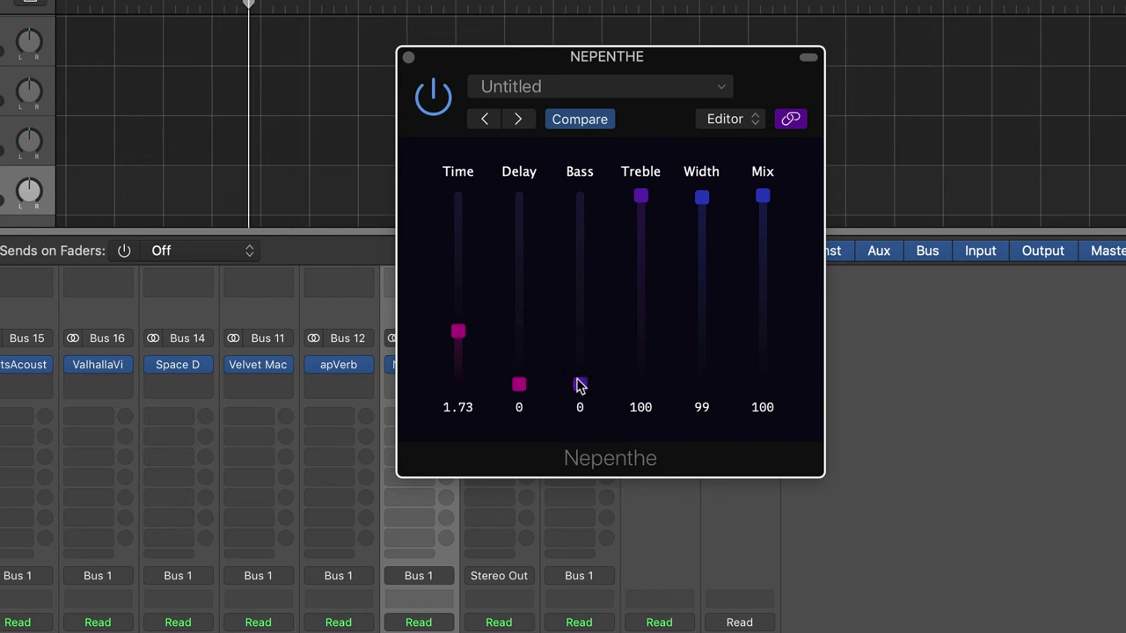
pyautogui.moveTo(580, 382); pyautogui.dragTo(581, 326)
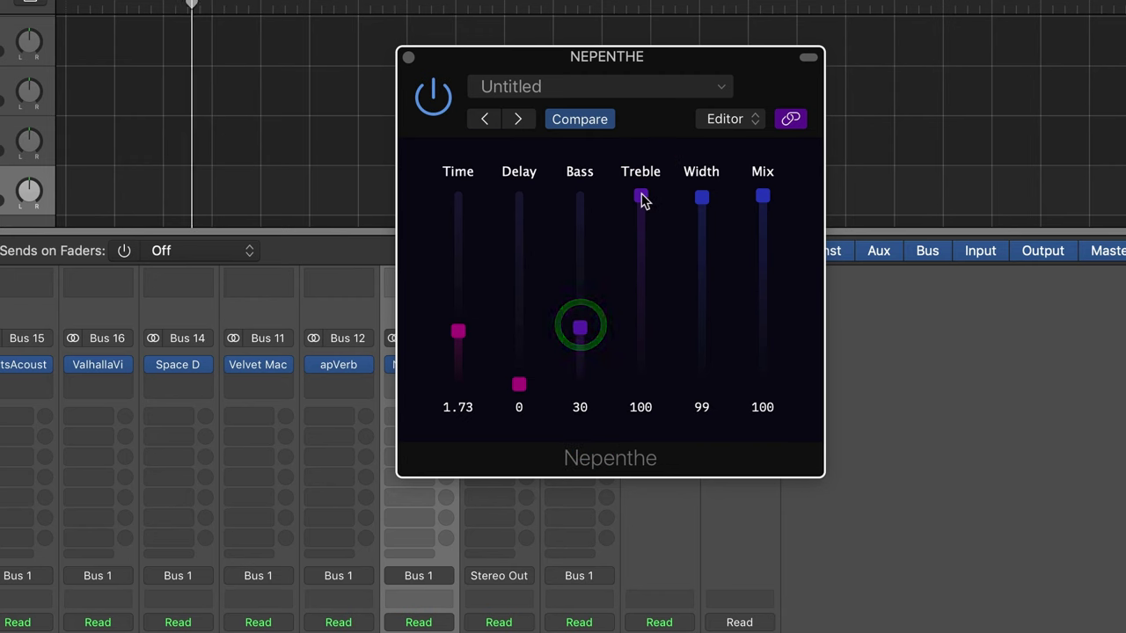
pyautogui.moveTo(642, 195); pyautogui.dragTo(633, 222)
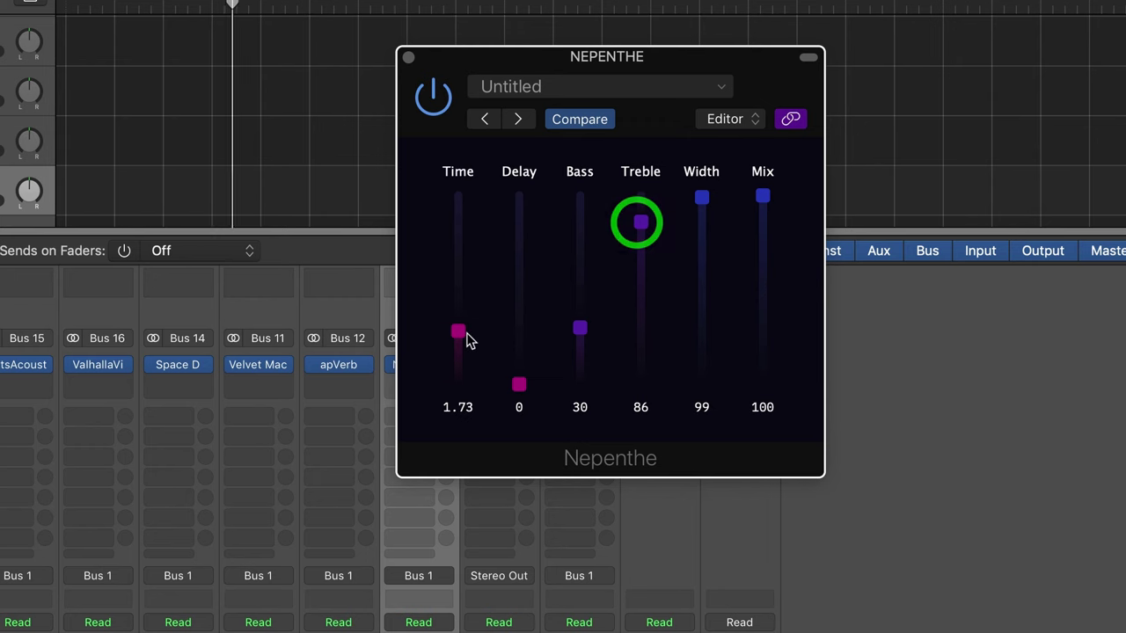
pyautogui.moveTo(462, 332); pyautogui.dragTo(459, 230)
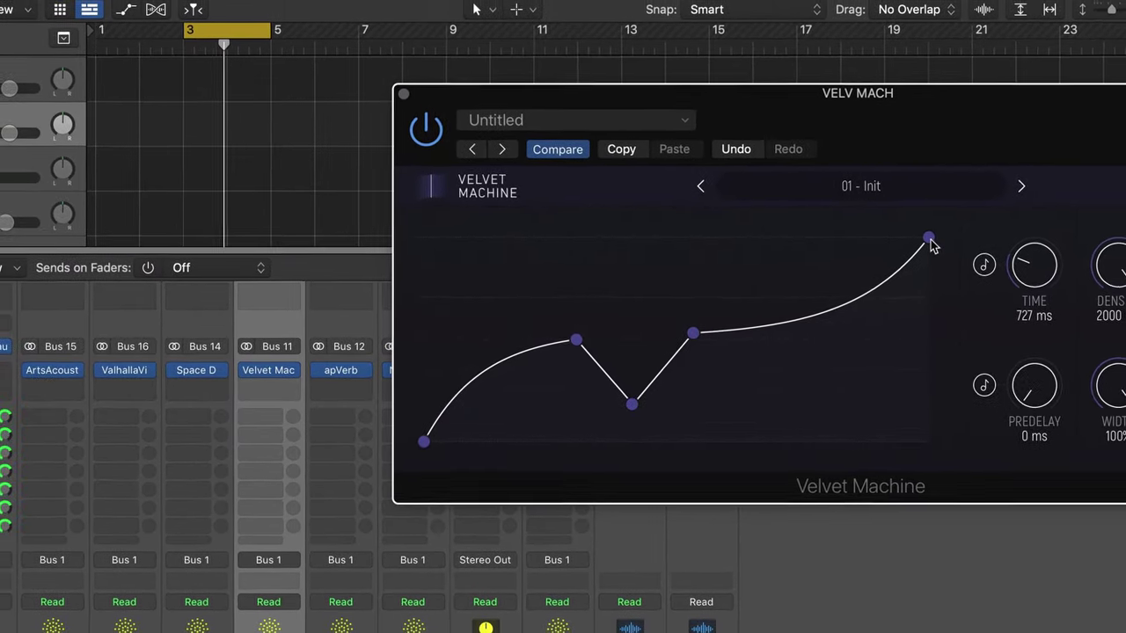
# Drop Velvet Machine's last curve node, curve apVerb's red decay line, then switch to Nepenthe.
pyautogui.click(948, 400)
pyautogui.moveTo(928, 401); pyautogui.dragTo(903, 475)
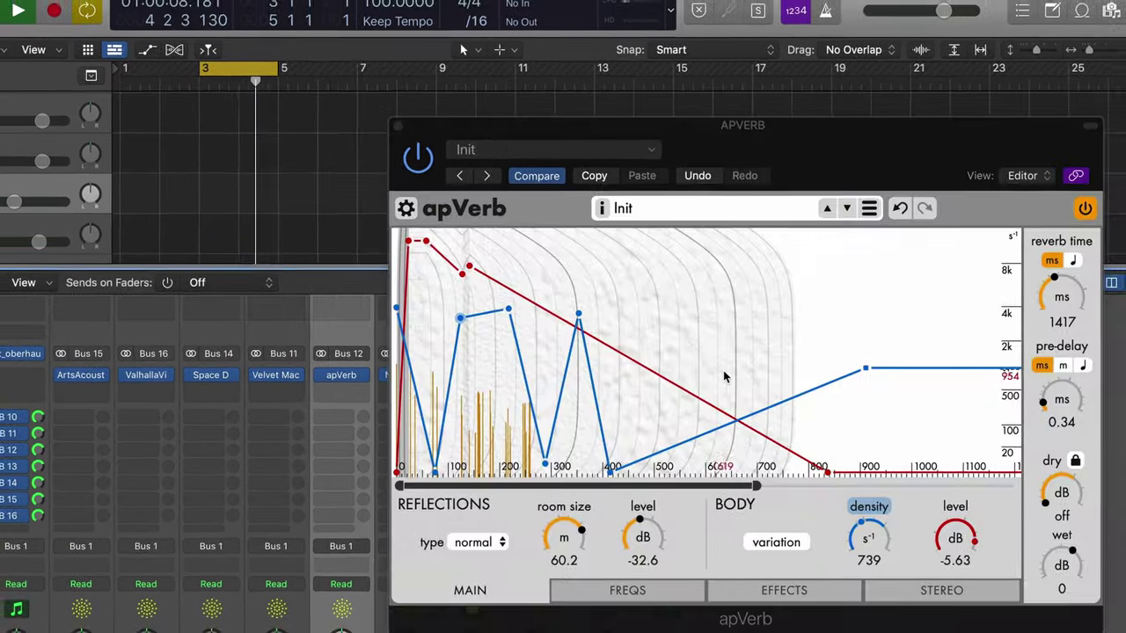
pyautogui.moveTo(814, 470); pyautogui.dragTo(825, 475)
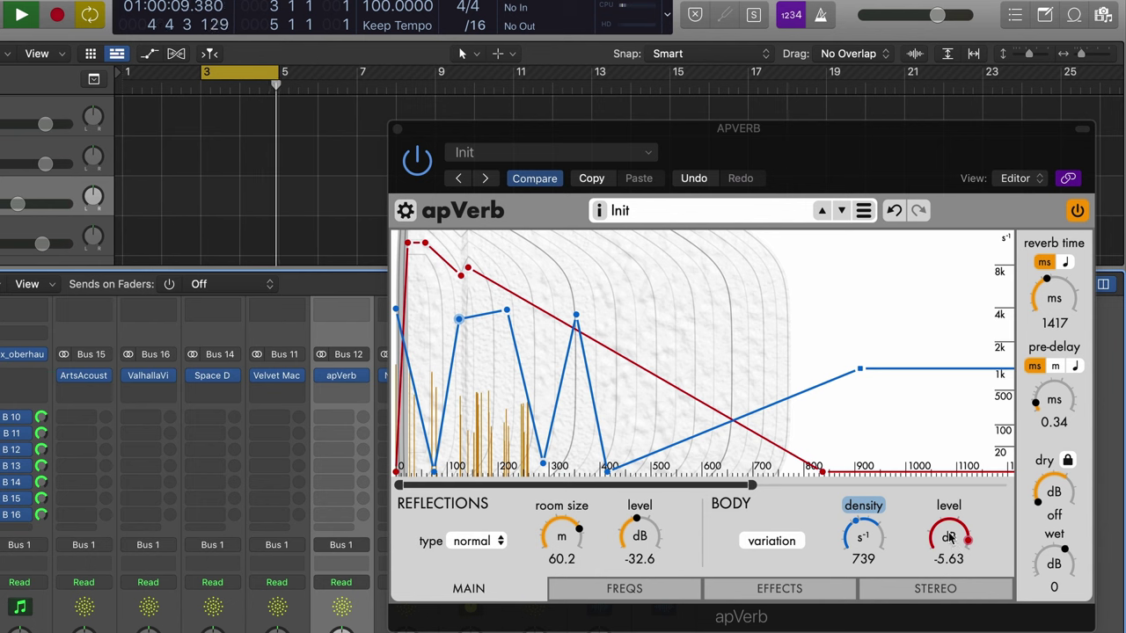
pyautogui.moveTo(821, 475)
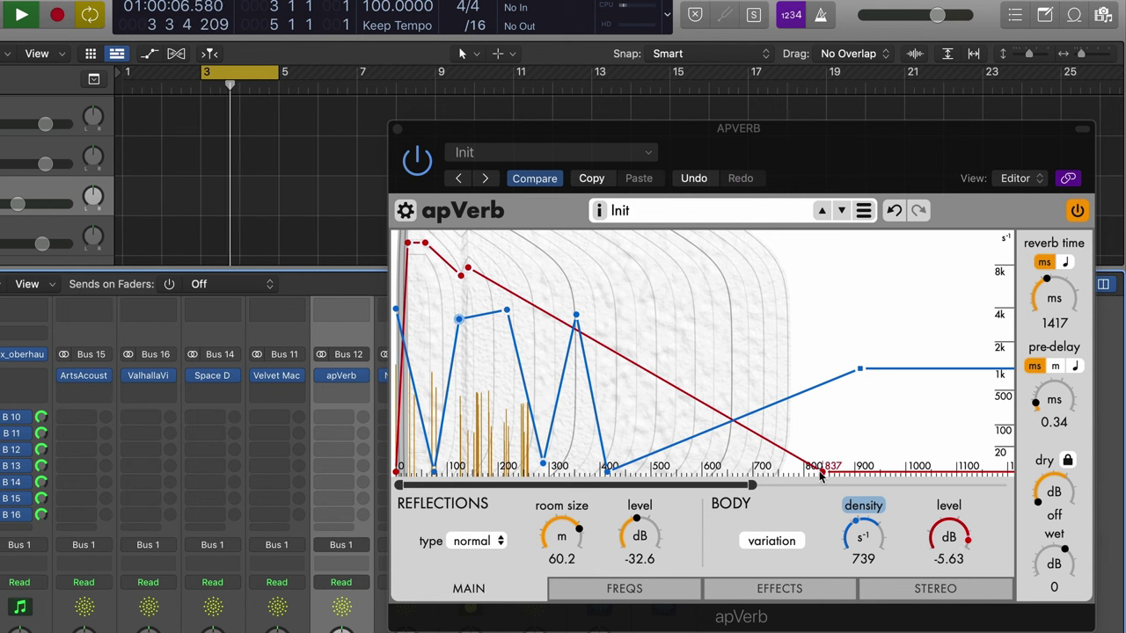
pyautogui.moveTo(821, 475)
pyautogui.mouseDown()
pyautogui.moveTo(799, 325)
pyautogui.moveTo(801, 486)
pyautogui.mouseUp()
pyautogui.moveTo(666, 390); pyautogui.dragTo(689, 324)
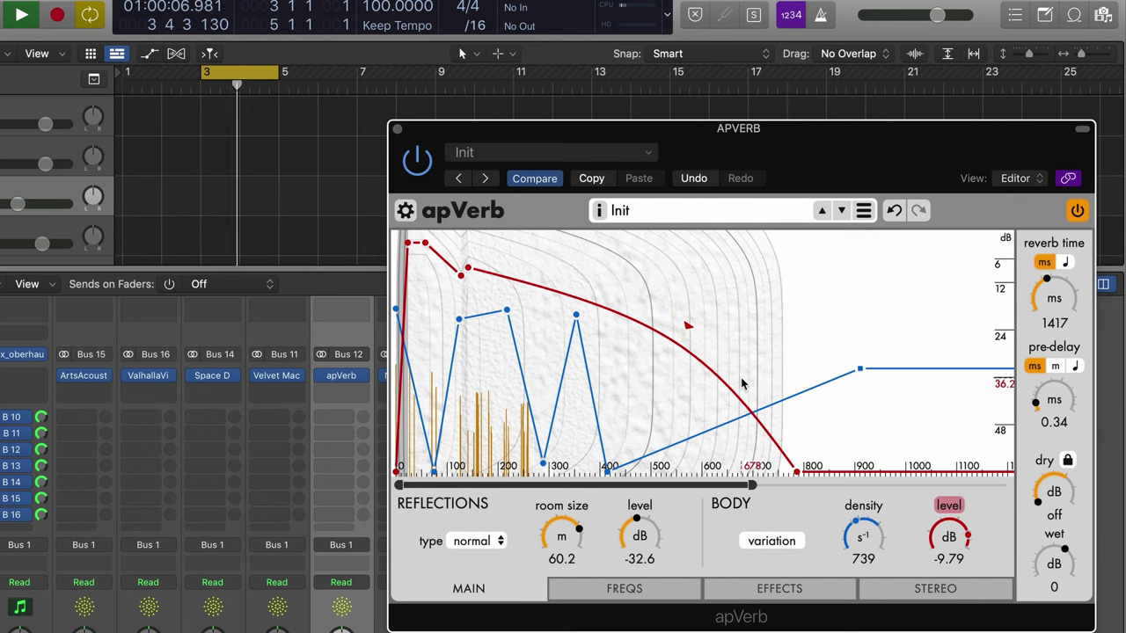
pyautogui.press('Down')
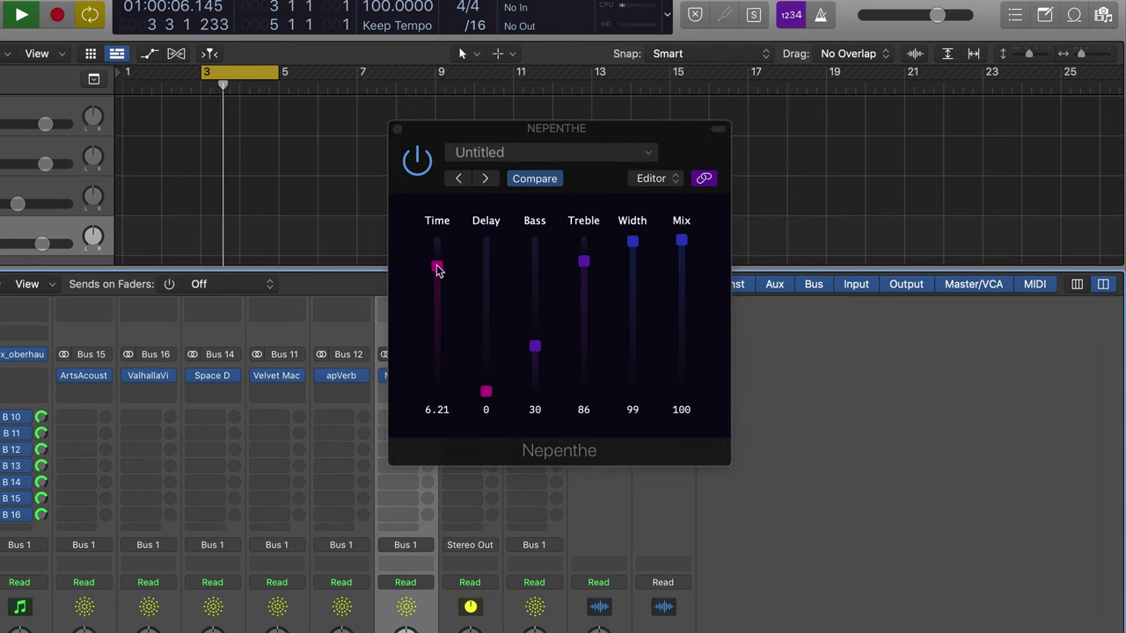
# Set Nepenthe to Time 6.36, Bass 22 and Width 98, then open Velvet Machine on Bus 11.
pyautogui.moveTo(437, 266)
pyautogui.mouseDown()
pyautogui.moveTo(433, 301)
pyautogui.moveTo(439, 265)
pyautogui.mouseUp()
pyautogui.moveTo(534, 345); pyautogui.dragTo(535, 358)
pyautogui.moveTo(633, 242)
pyautogui.mouseDown()
pyautogui.moveTo(634, 391)
pyautogui.moveTo(627, 245)
pyautogui.mouseUp()
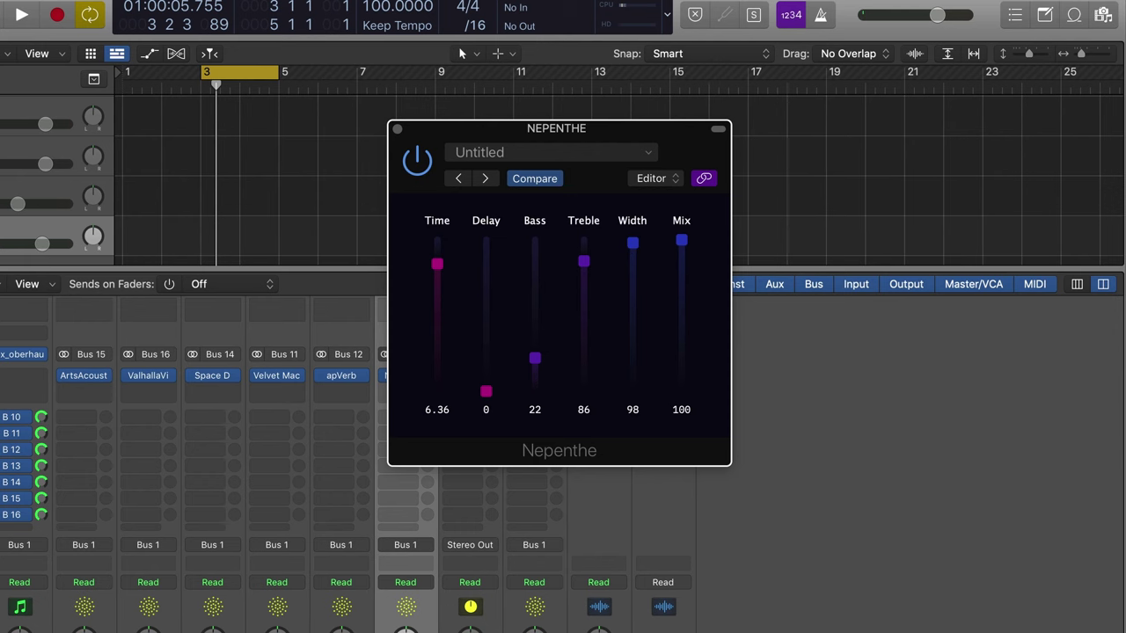
pyautogui.click(276, 376)
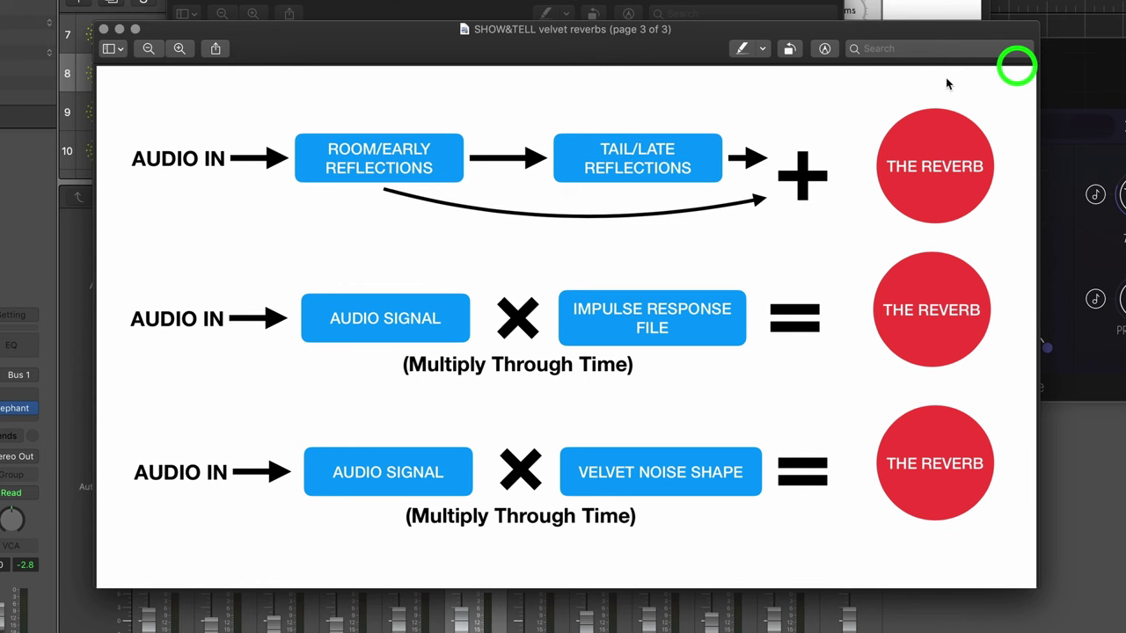
# Highlight ROOM/EARLY REFLECTIONS on the reverb diagram slide, then move the Velvet Machine editor into full view.
pyautogui.click(427, 169)
pyautogui.moveTo(427, 169); pyautogui.dragTo(330, 145)
pyautogui.click(462, 233)
pyautogui.click(1038, 89)
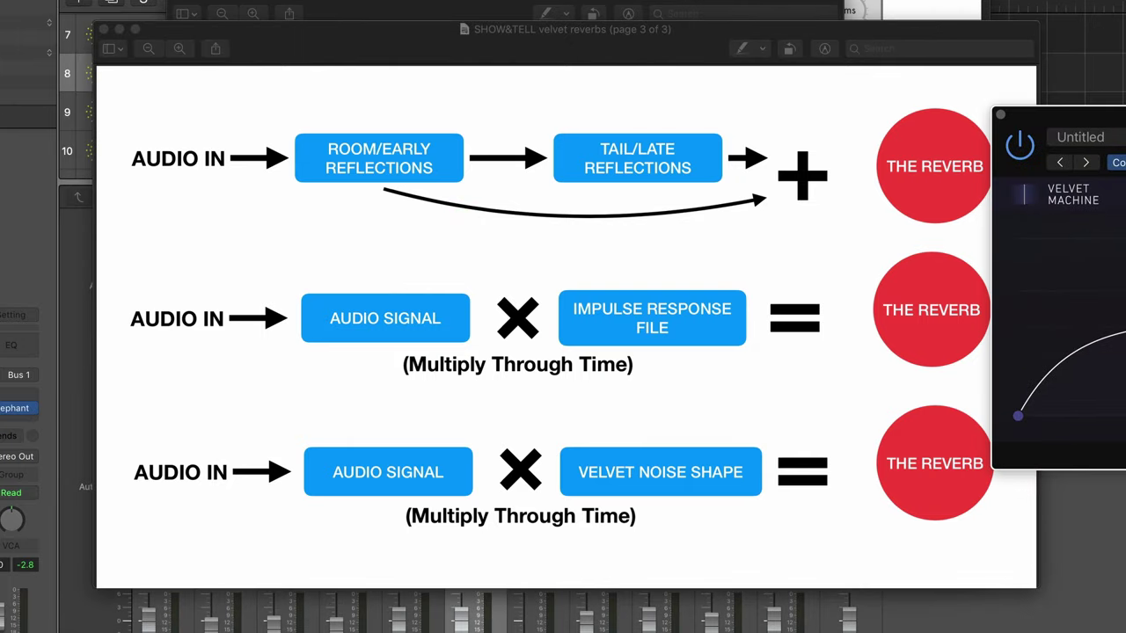
pyautogui.moveTo(1125, 145); pyautogui.dragTo(892, 167)
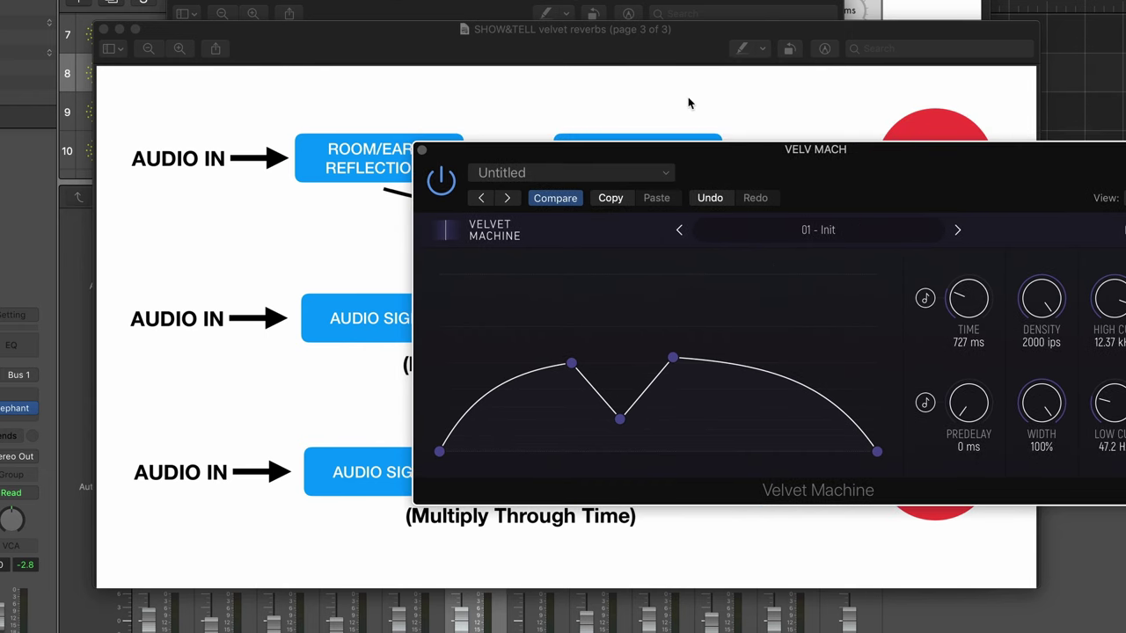
pyautogui.click(667, 59)
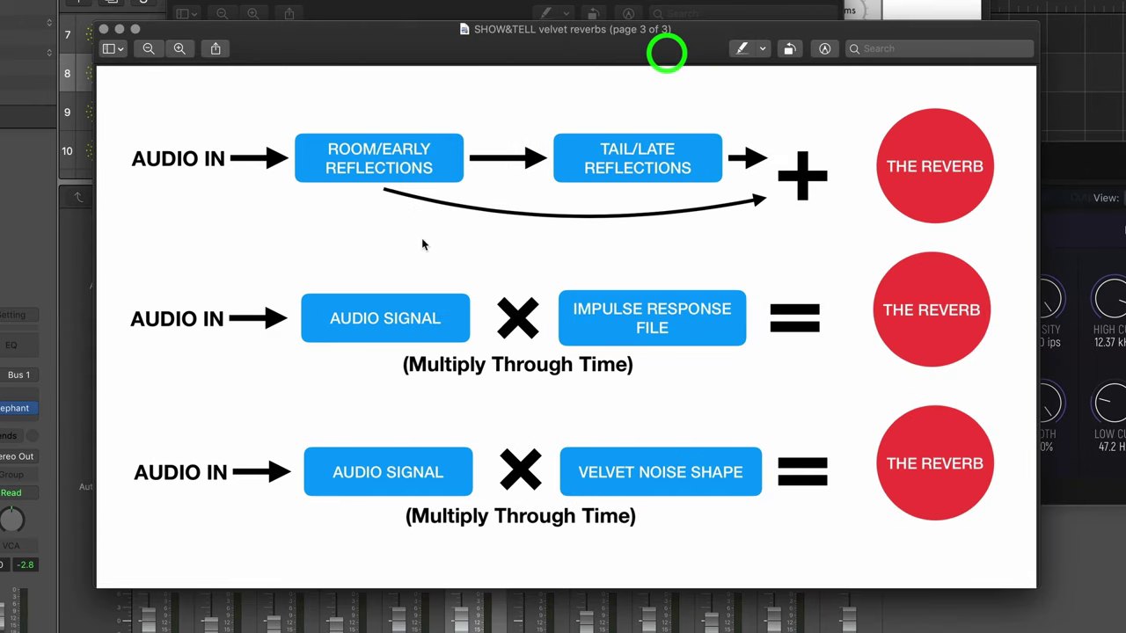
pyautogui.click(1073, 156)
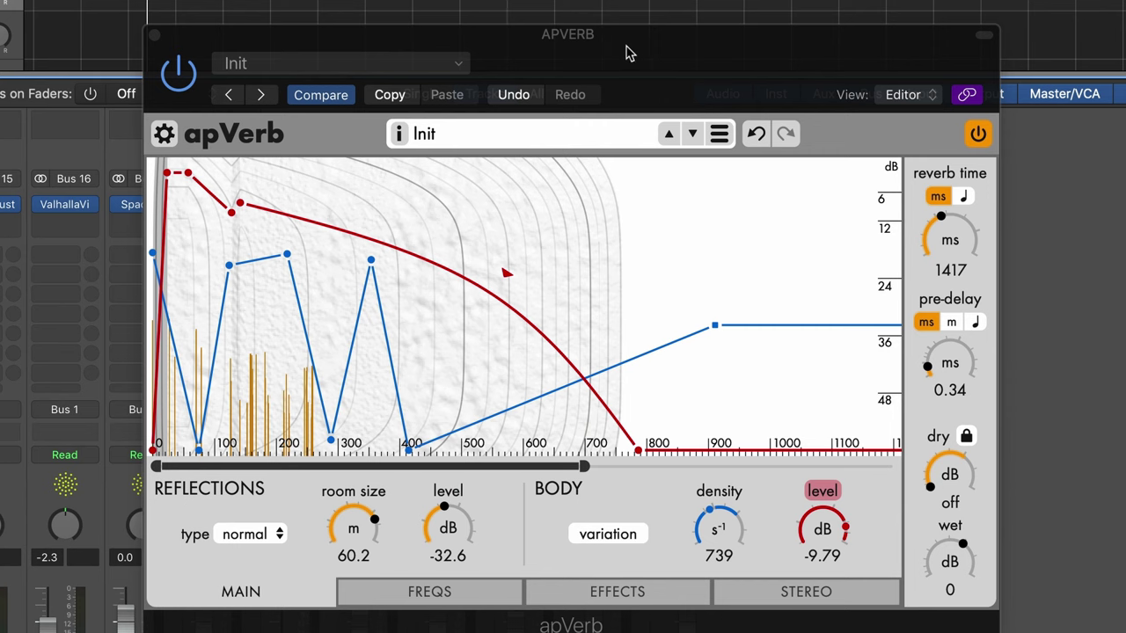
# Raise the apVerb editor window to the top of the screen.
pyautogui.moveTo(626, 45); pyautogui.dragTo(627, 0)
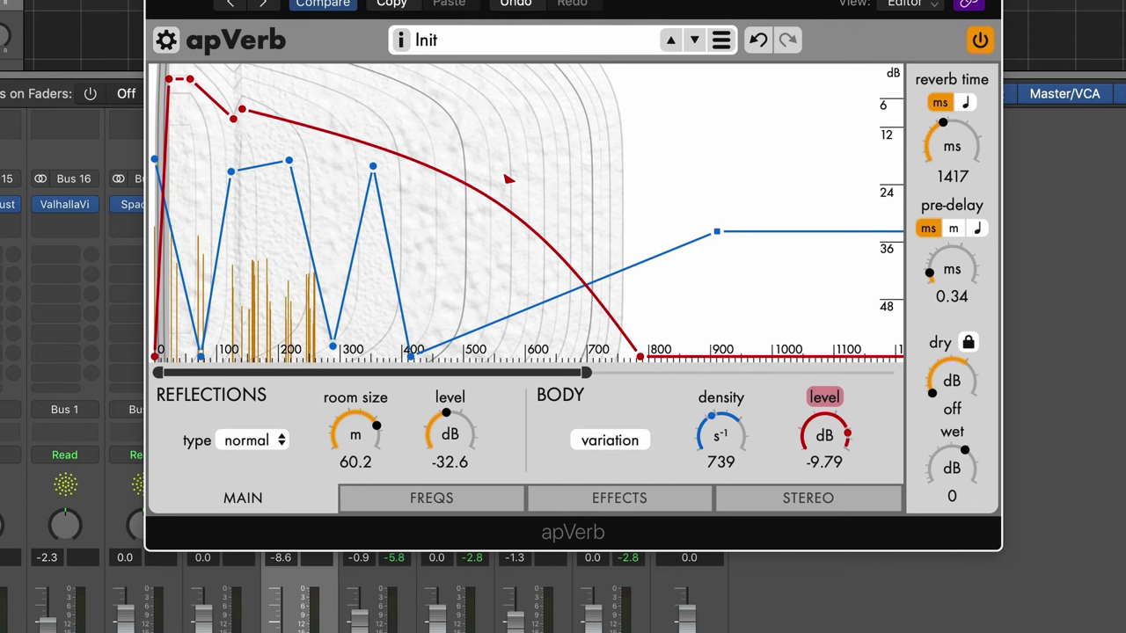